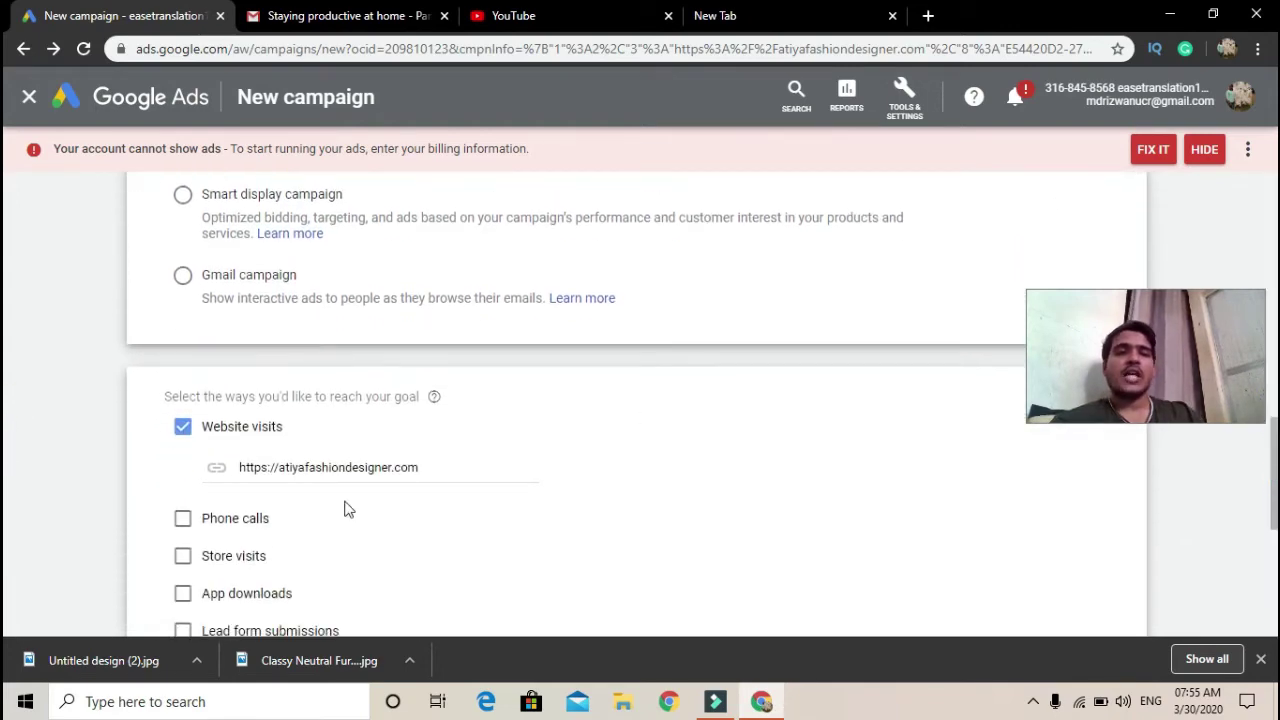
# Continue to the display campaign's settings and name the campaign "Digital marketing"
pyautogui.moveTo(1272, 470); pyautogui.dragTo(1273, 598)
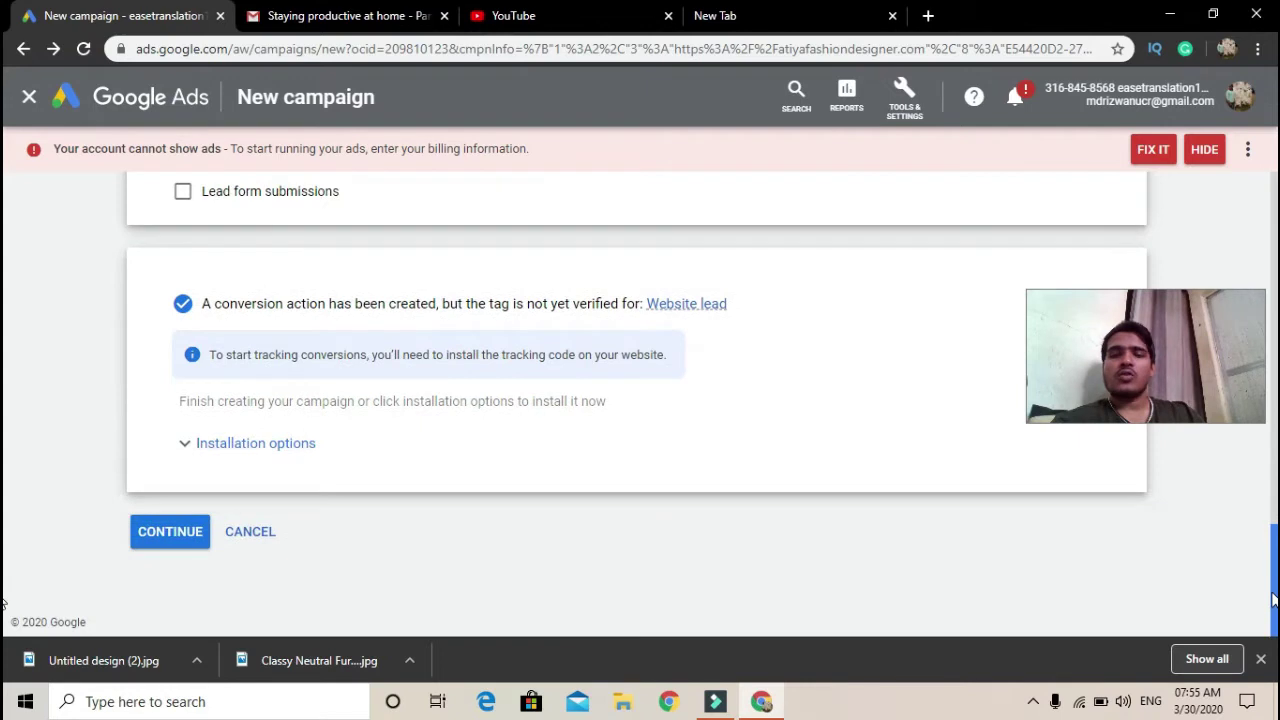
pyautogui.click(168, 532)
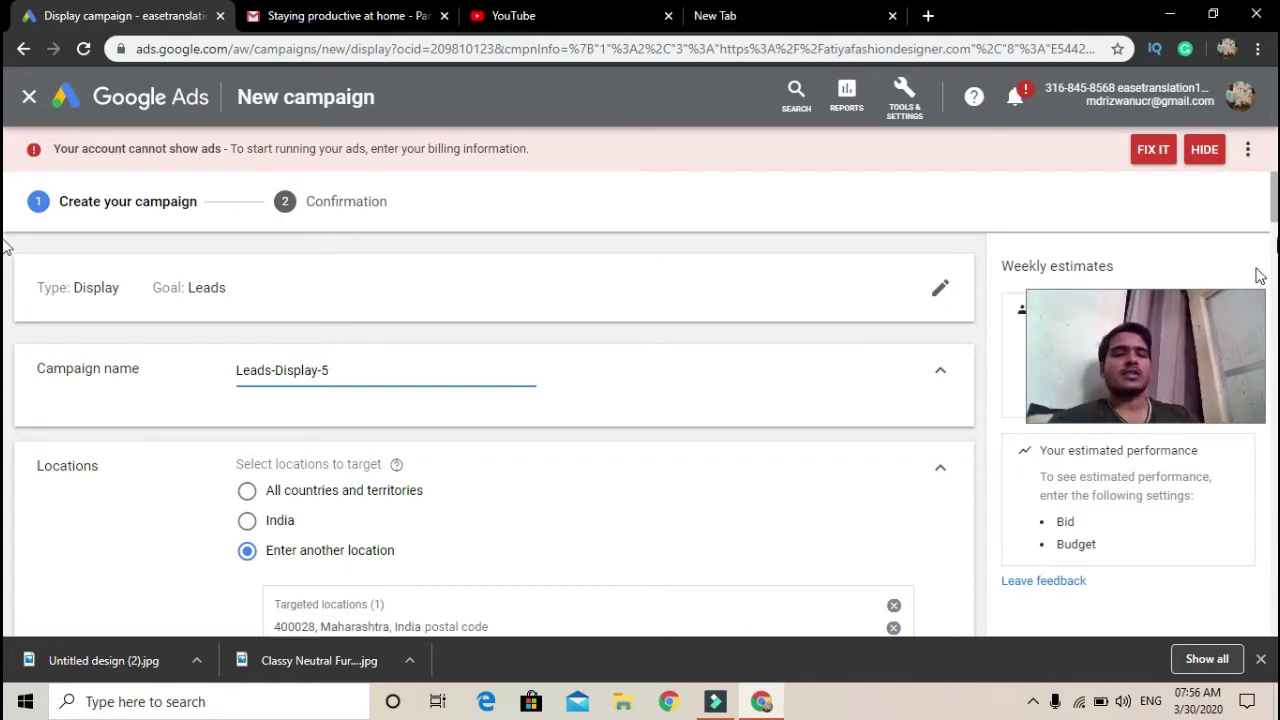
pyautogui.scroll(-1, 1268, 277)
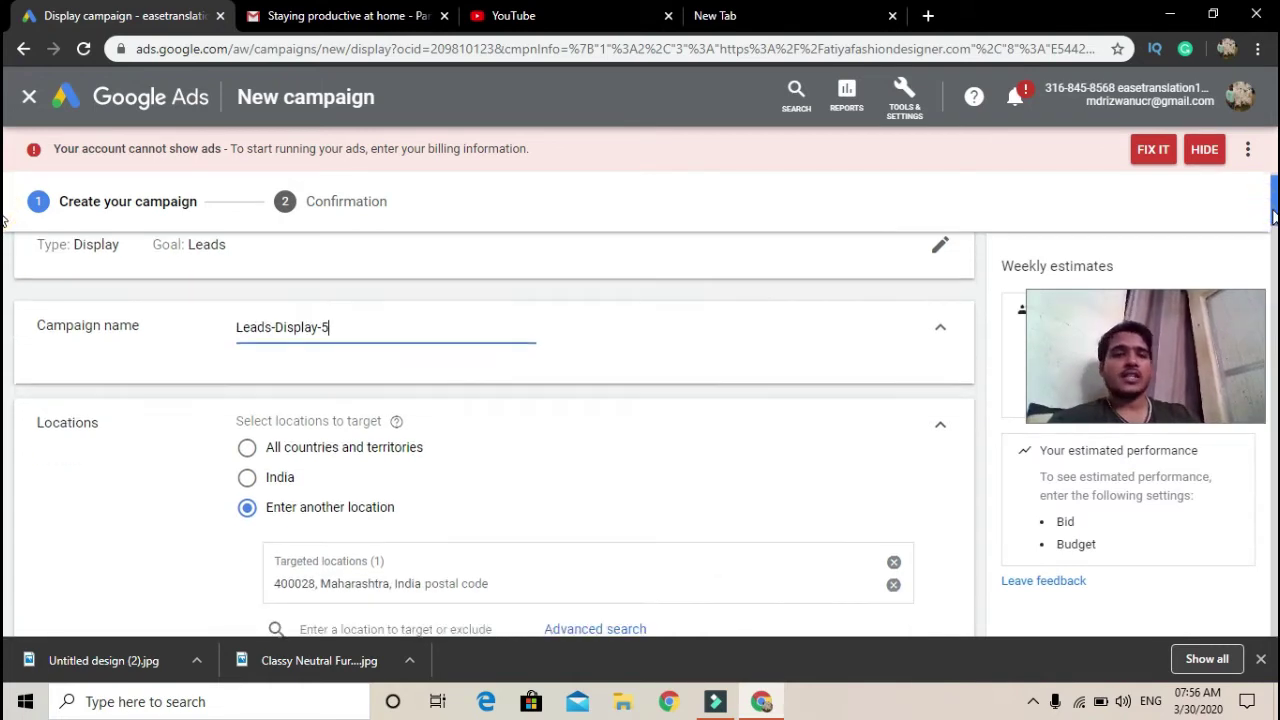
pyautogui.tripleClick(349, 329)
pyautogui.write('Digital market')
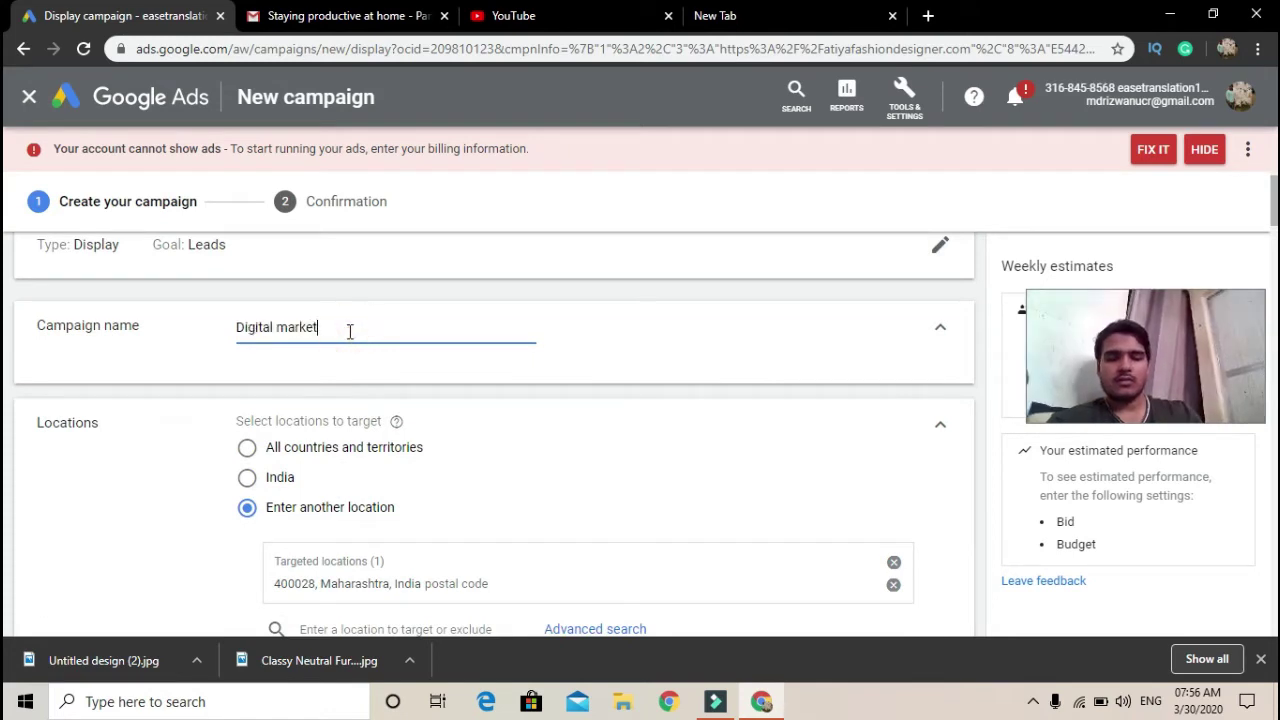
pyautogui.write('ing')
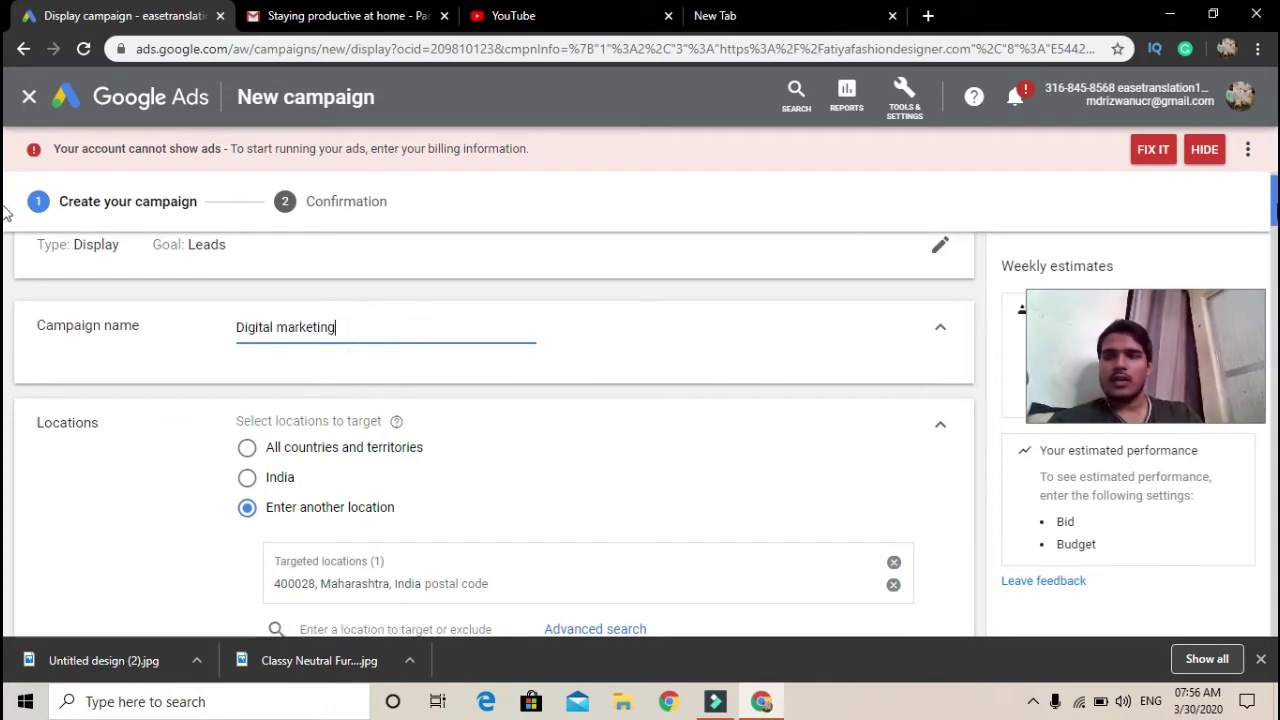
# Keep Conversions as the bidding focus and set the target CPA to ₹5
pyautogui.scroll(-3, 1272, 233)
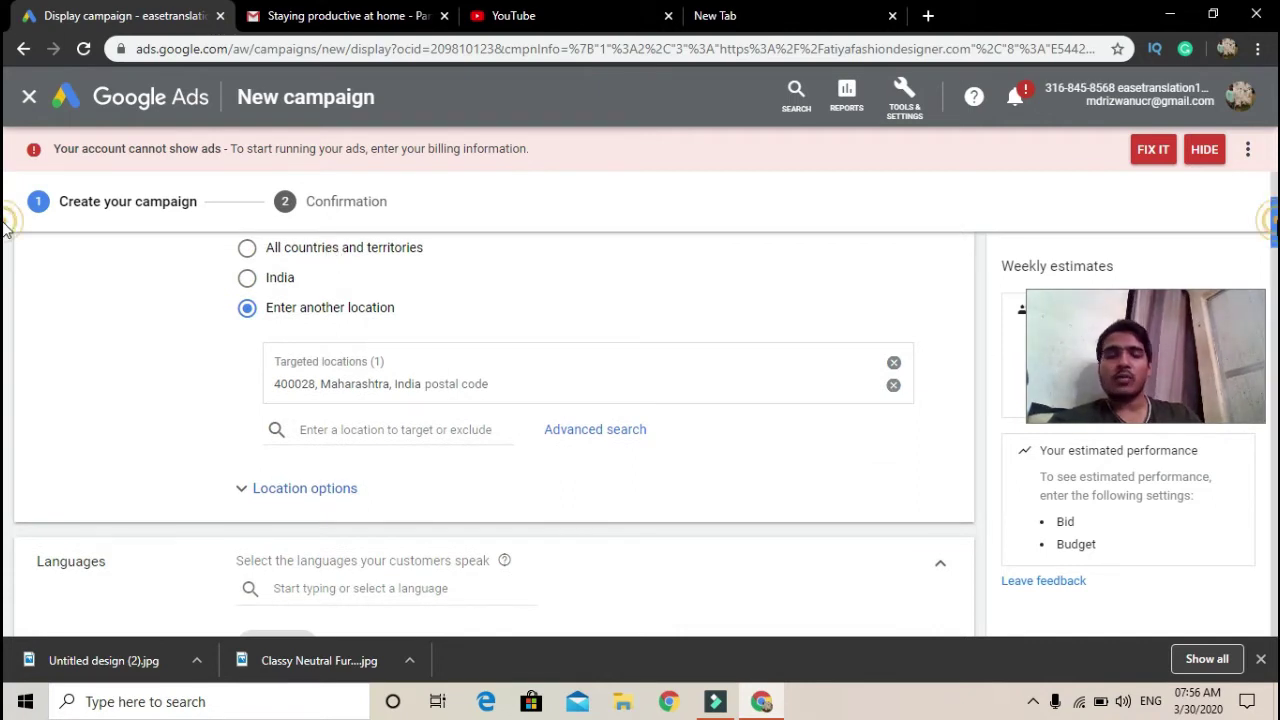
pyautogui.scroll(-1, 6, 230)
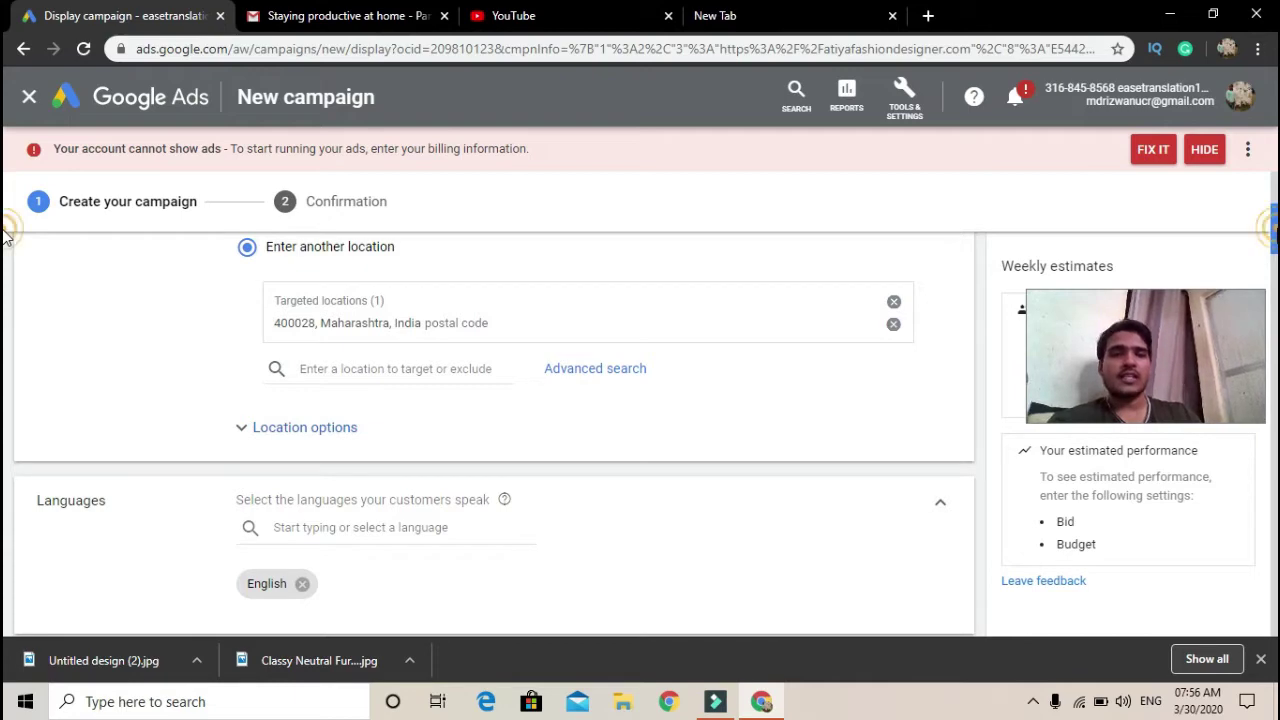
pyautogui.scroll(-4, 4, 232)
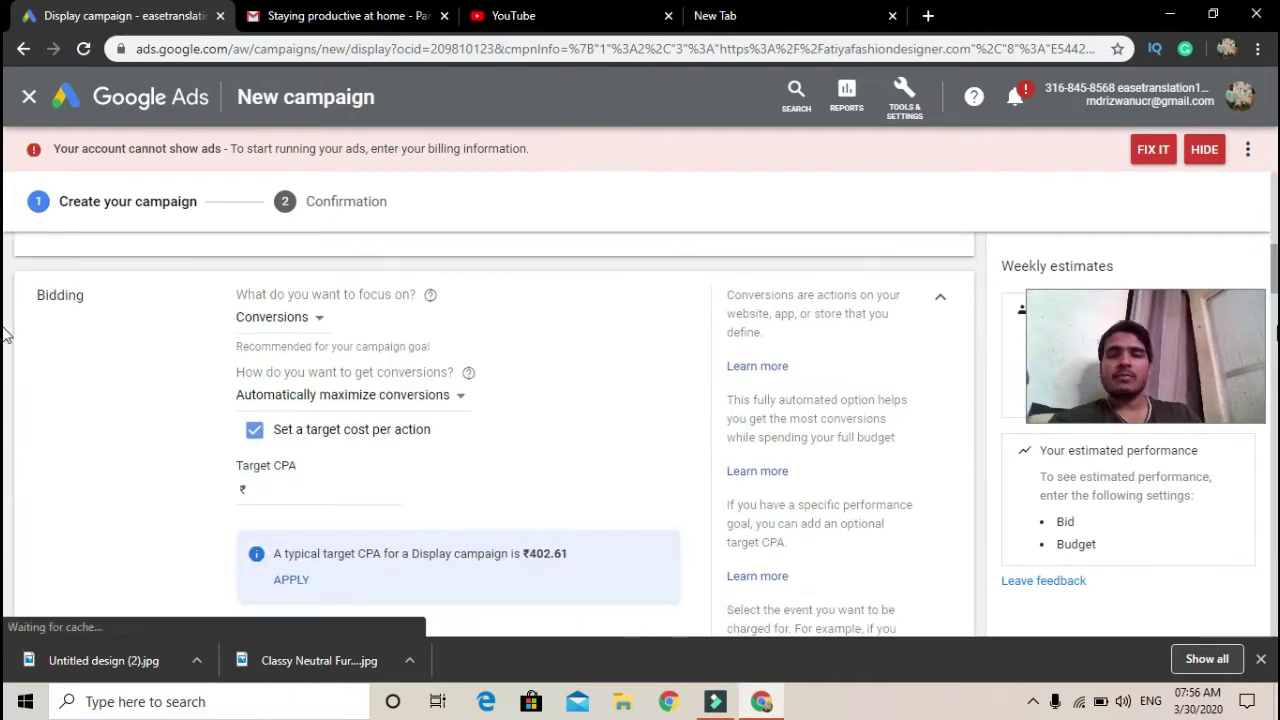
pyautogui.scroll(1, 5, 292)
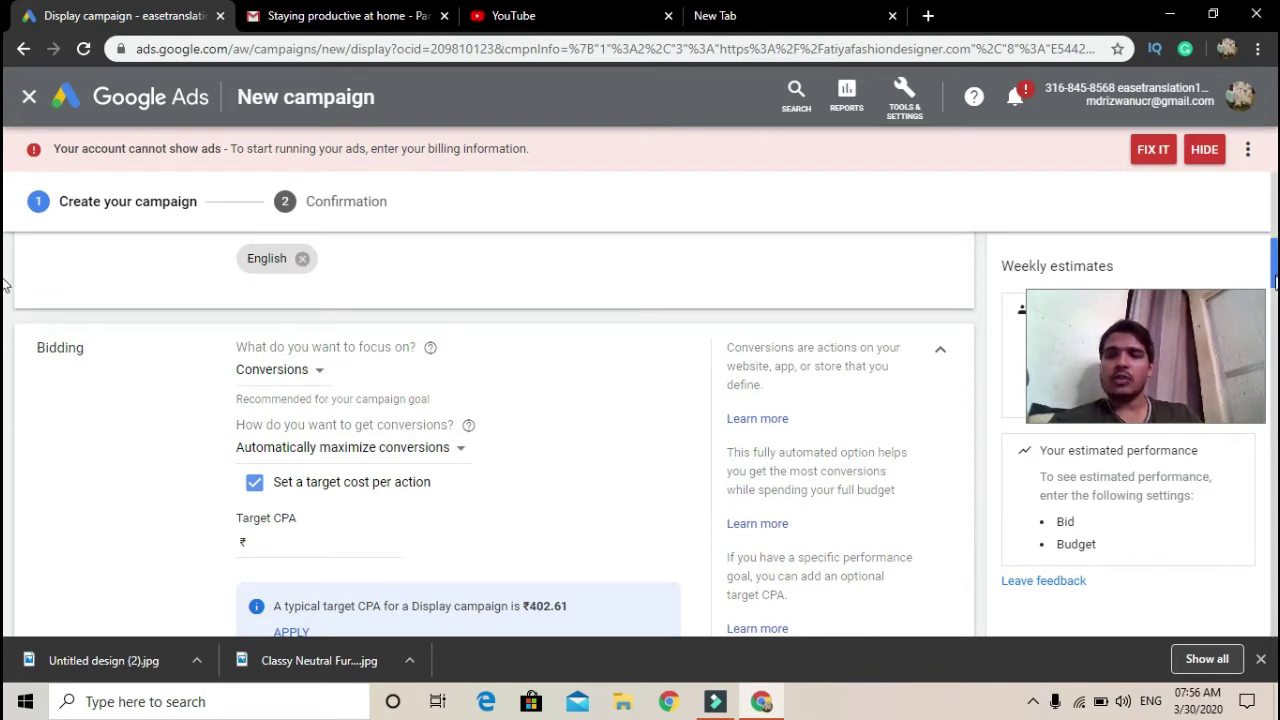
pyautogui.scroll(-1, 5, 284)
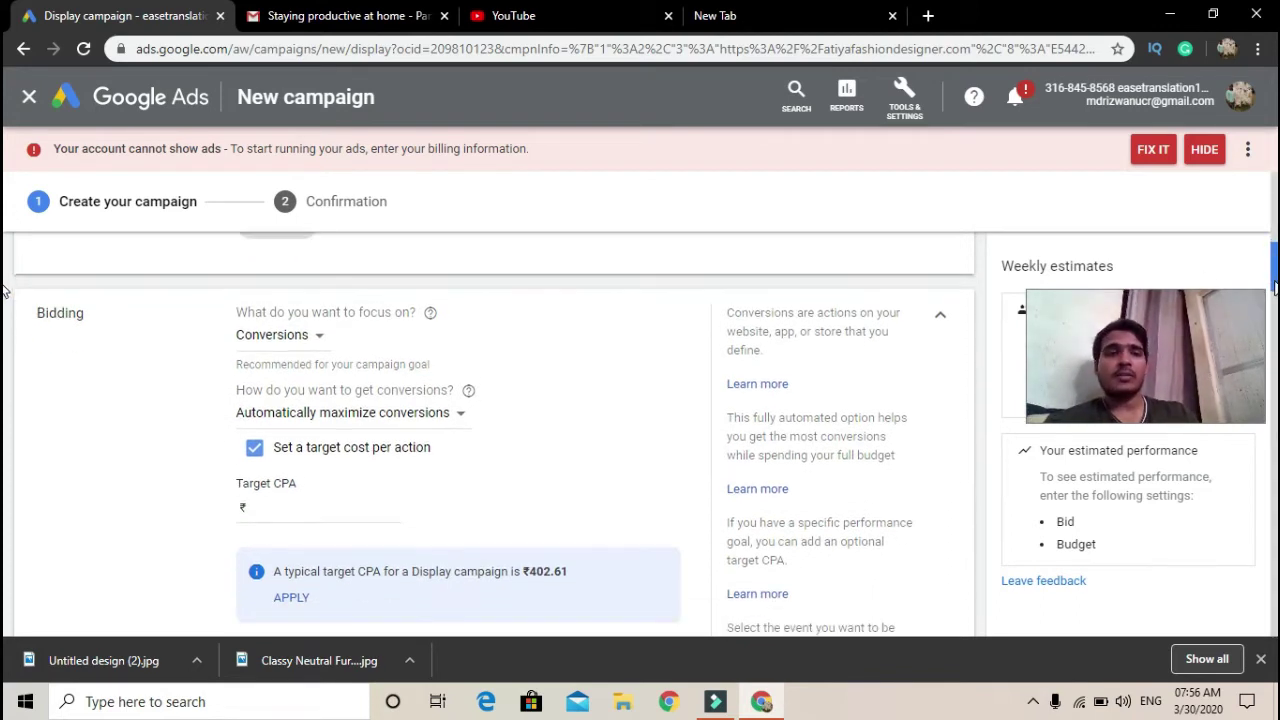
pyautogui.click(283, 336)
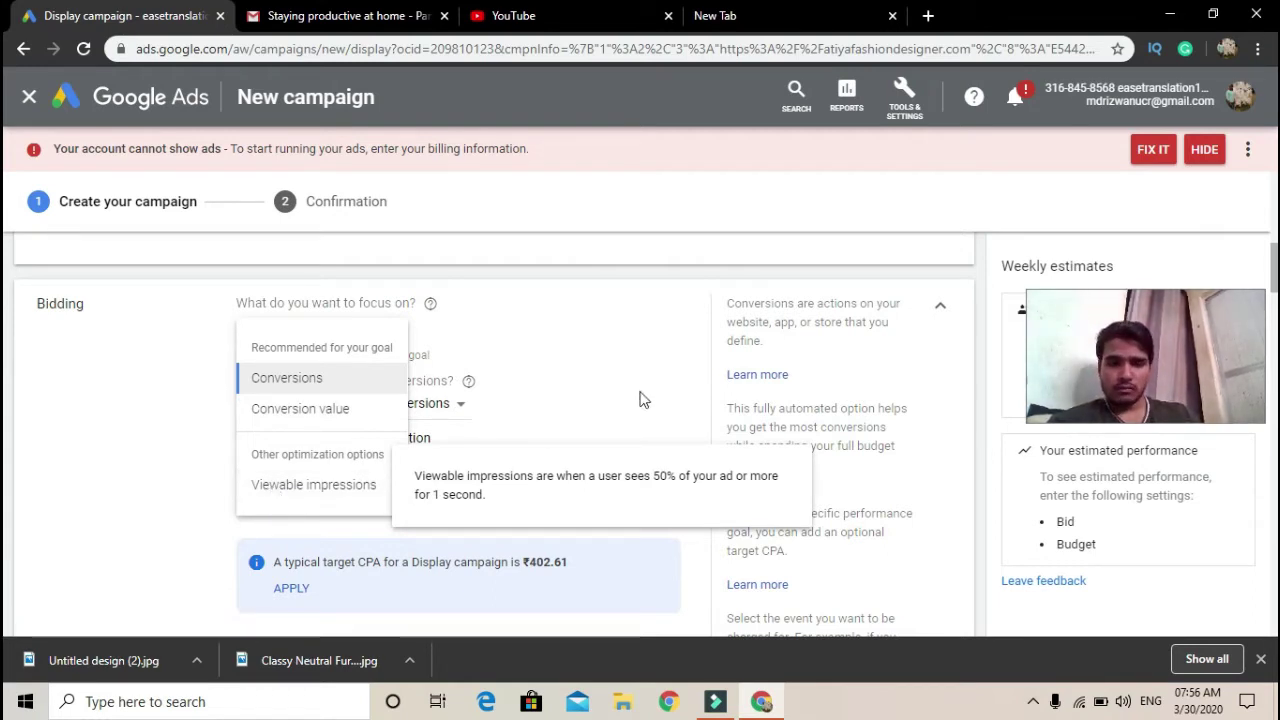
pyautogui.scroll(-1, 1273, 272)
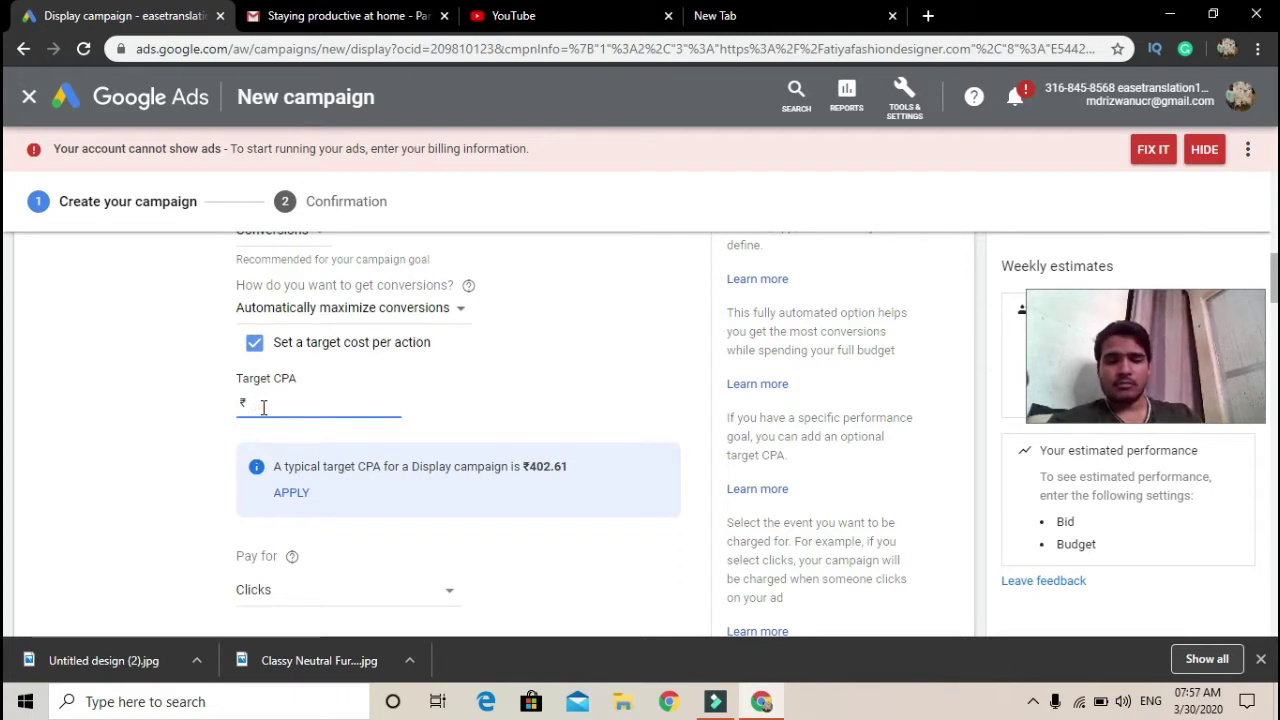
pyautogui.write('5')
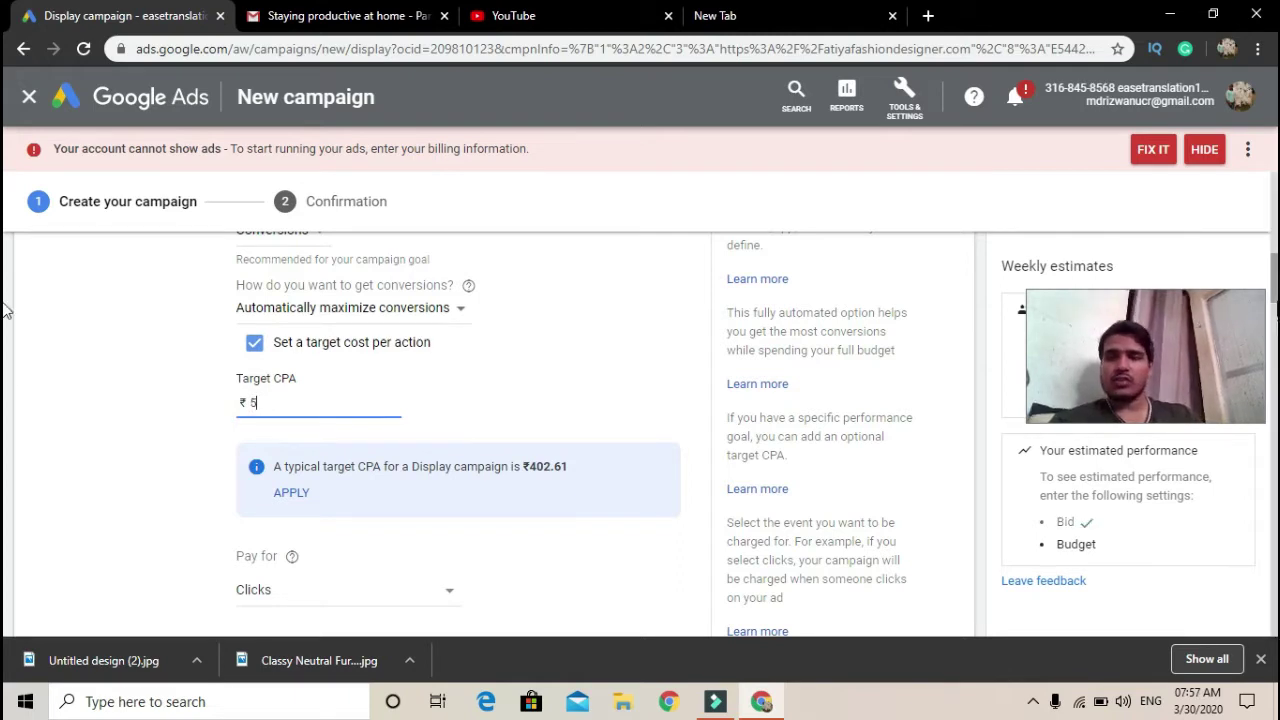
# View the options for what the campaign pays for and keep Clicks
pyautogui.scroll(-3, 5, 300)
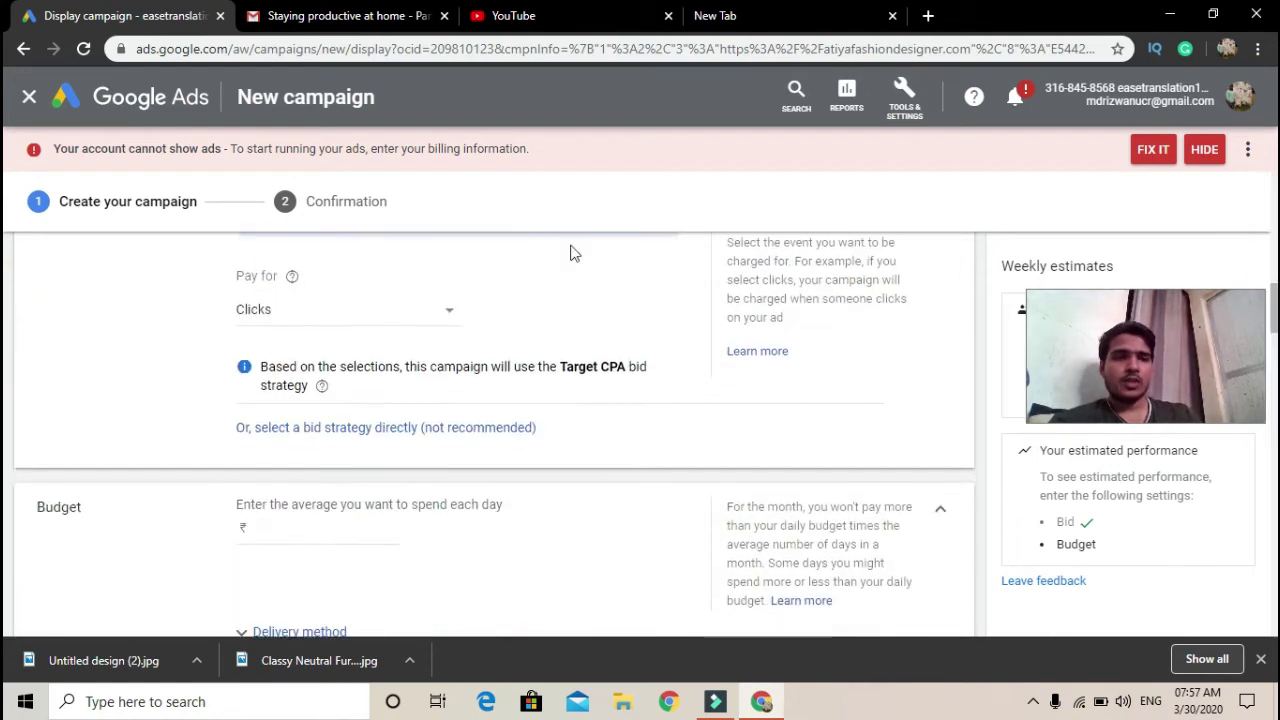
pyautogui.click(385, 318)
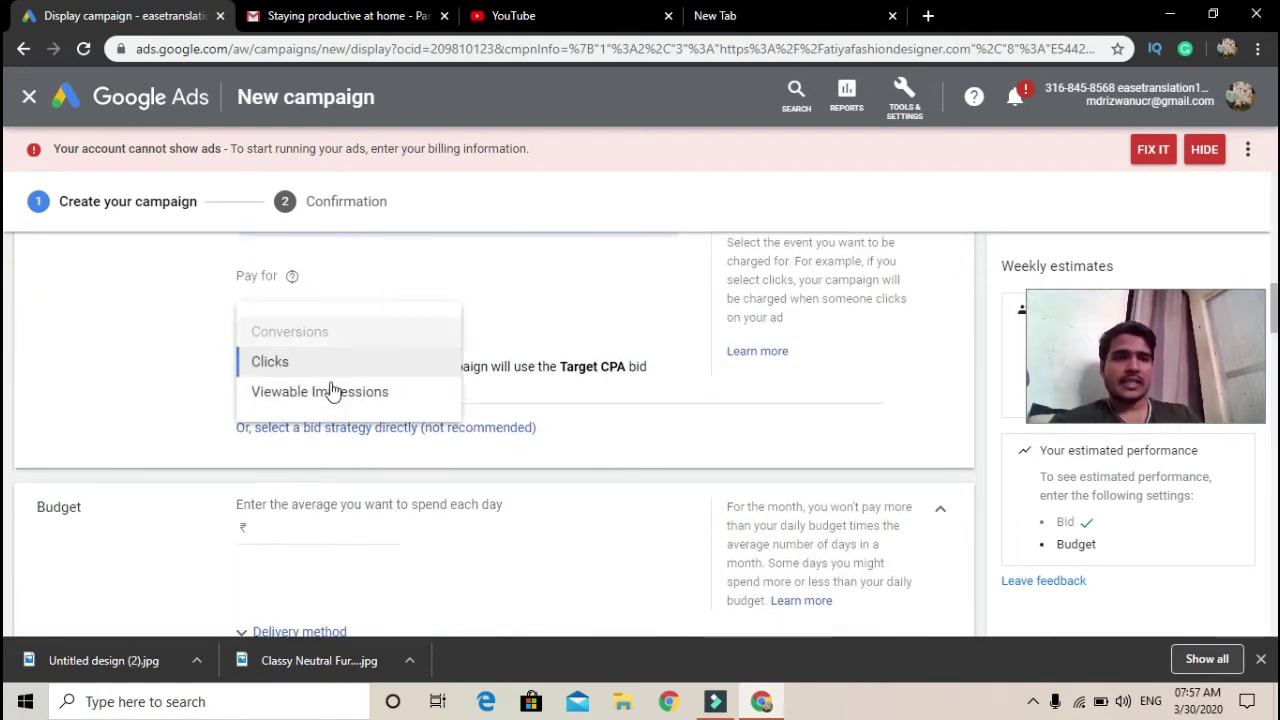
pyautogui.click(534, 326)
# Set the average daily budget to ₹500 and expand the delivery method options
pyautogui.scroll(-3, 5, 300)
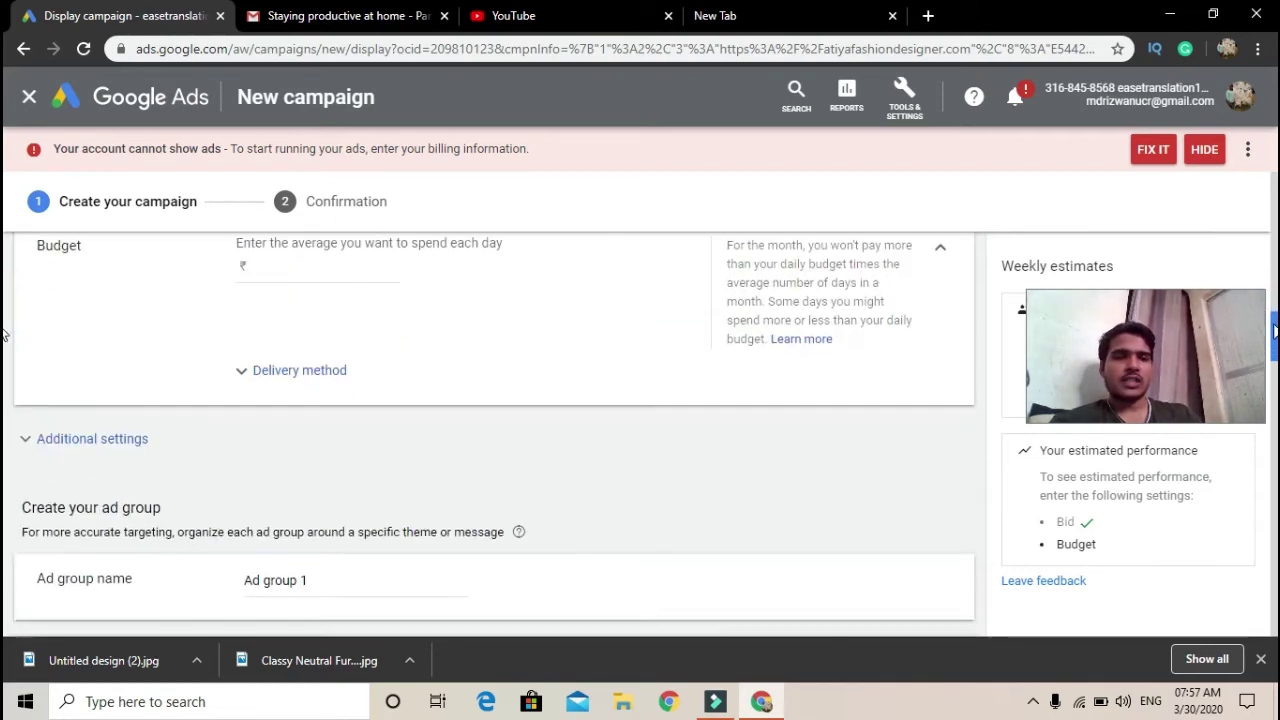
pyautogui.click(273, 265)
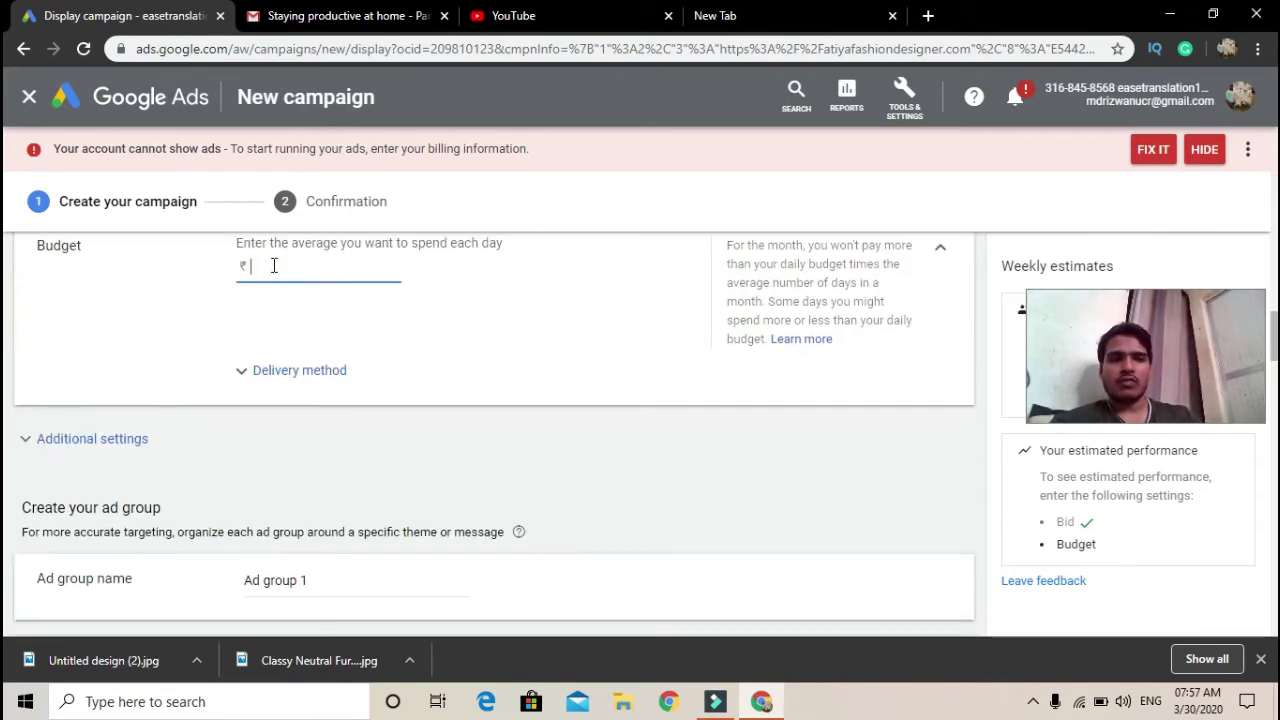
pyautogui.write('500')
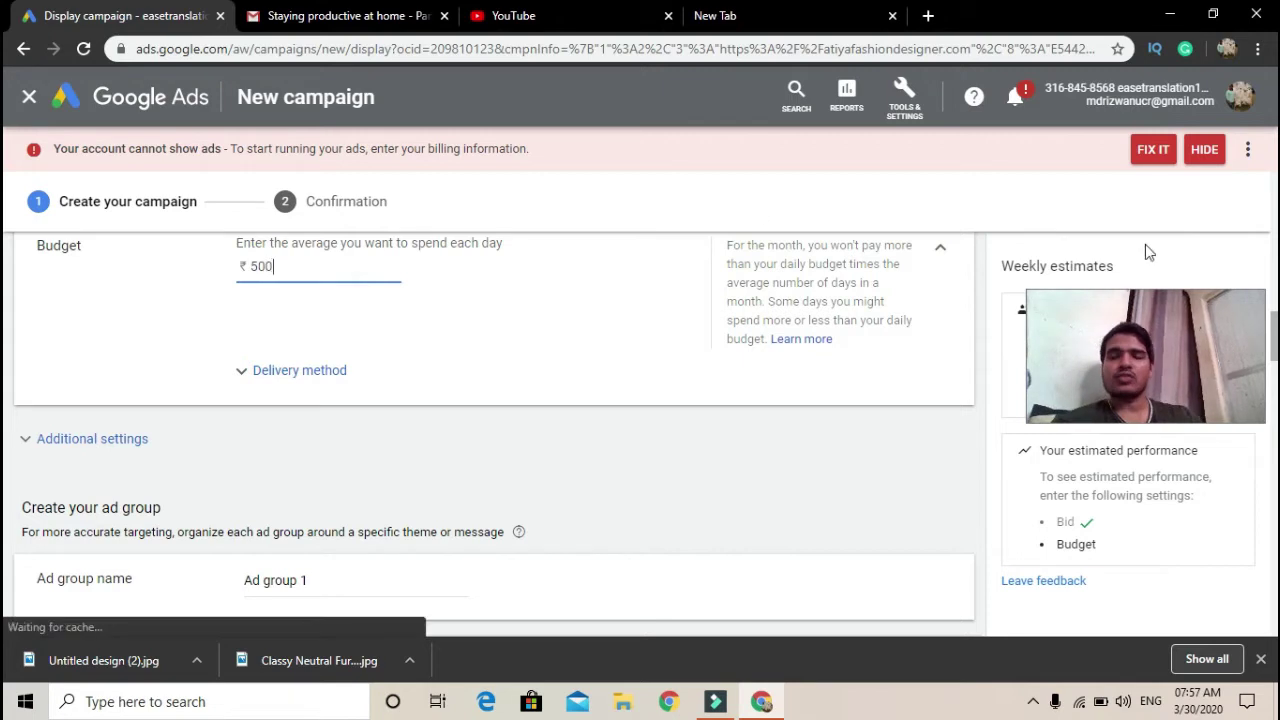
pyautogui.scroll(-1, 6, 345)
pyautogui.scroll(-1, 6, 363)
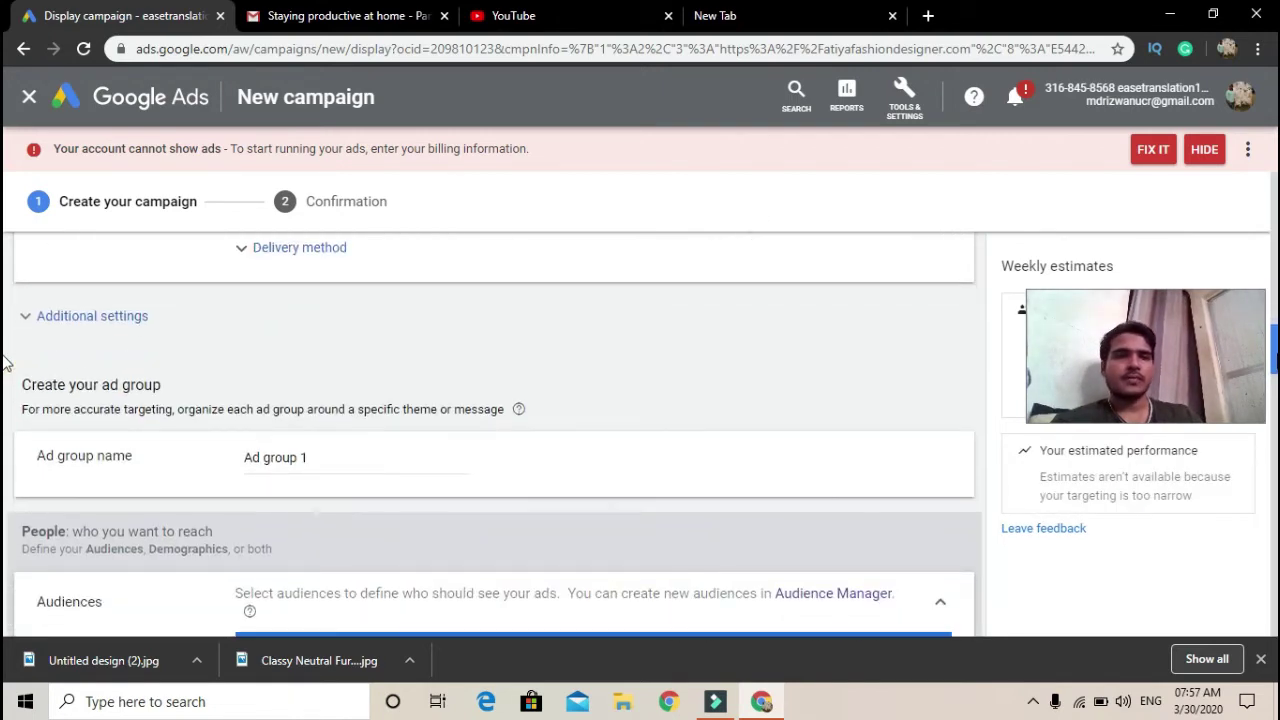
pyautogui.click(309, 250)
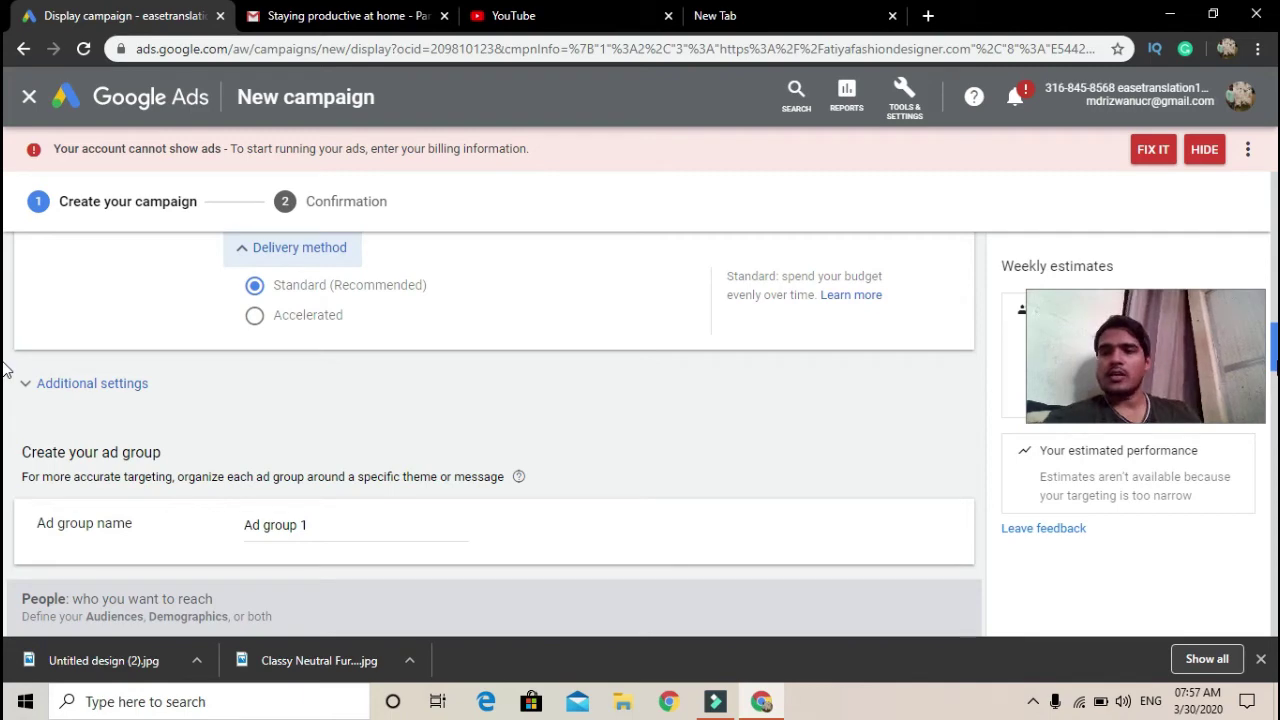
# Search the targeted audiences for "Digital marketing" and select digital marketing services and digital marketing courses
pyautogui.scroll(-1, 6, 371)
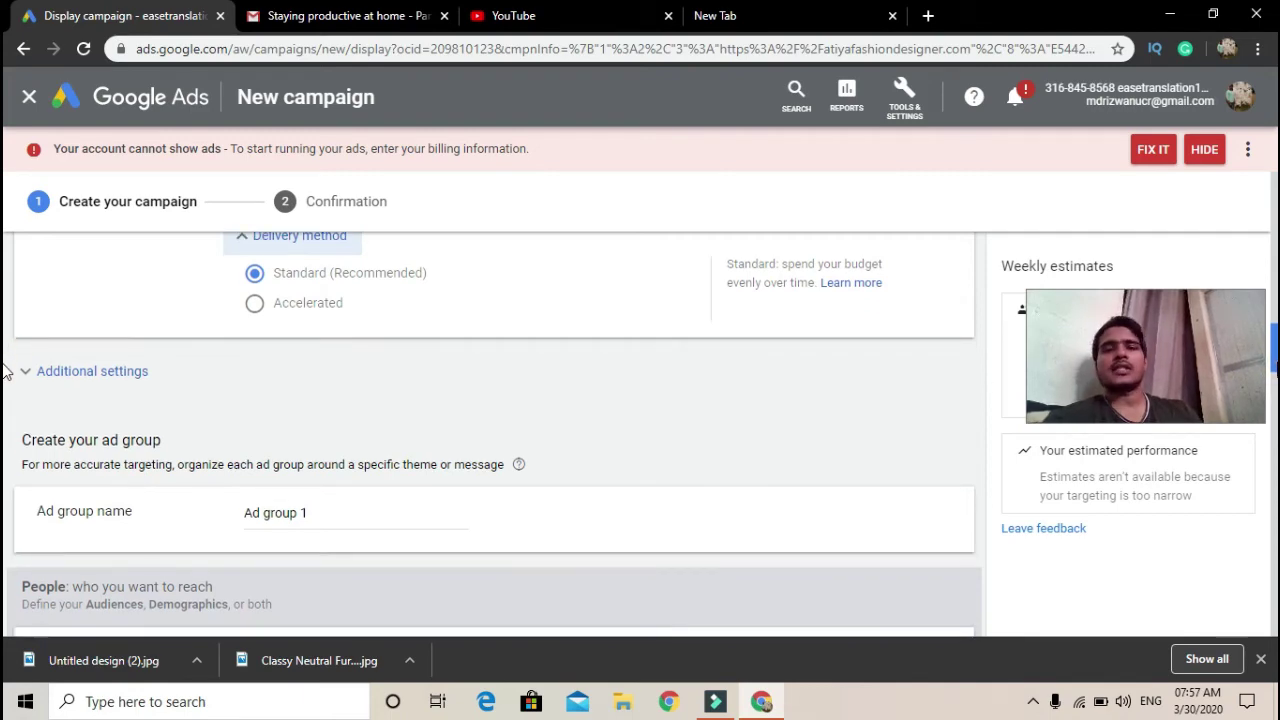
pyautogui.scroll(-1, 6, 371)
pyautogui.scroll(-4, 6, 377)
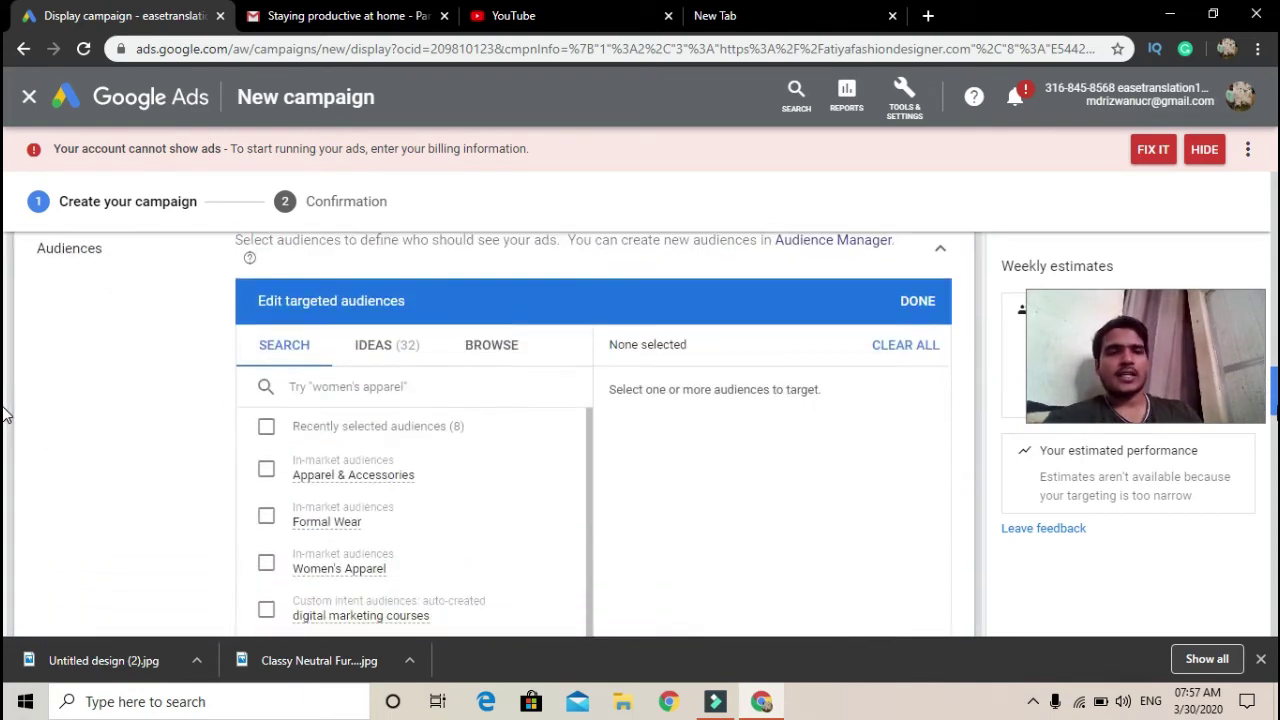
pyautogui.scroll(-1, 6, 418)
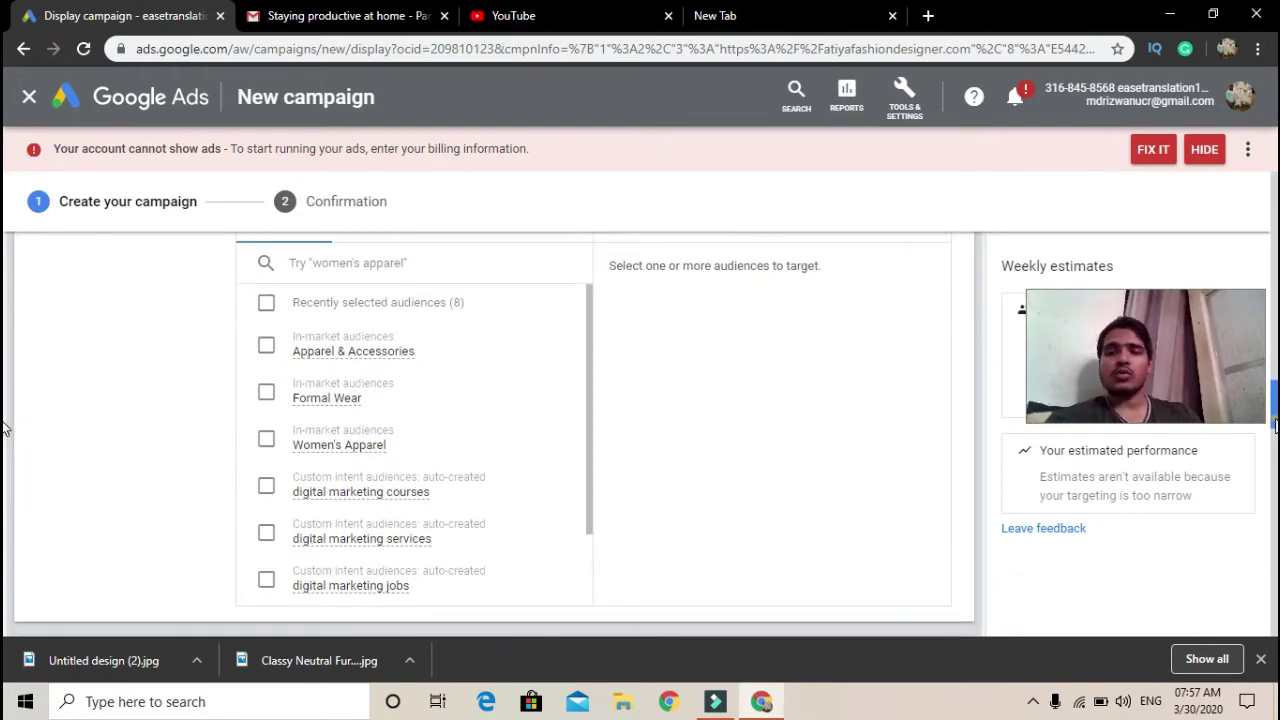
pyautogui.scroll(1, 5, 425)
pyautogui.scroll(-1, 5, 425)
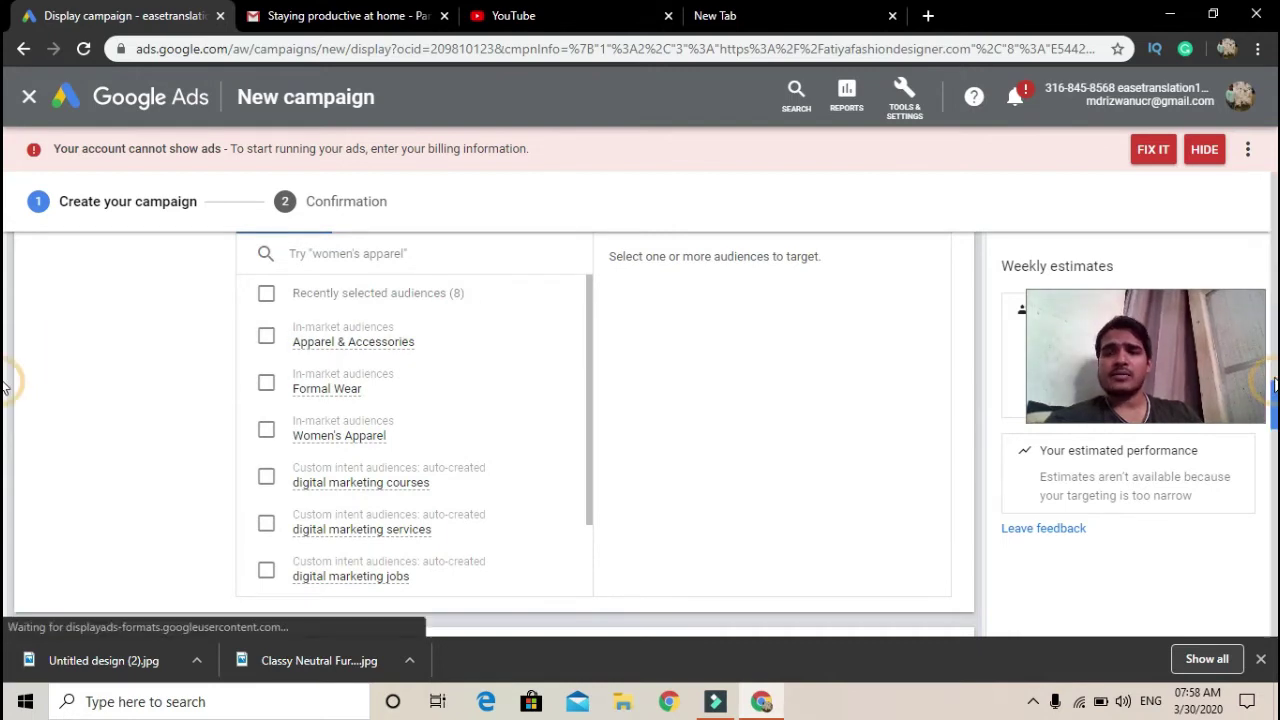
pyautogui.scroll(1, 5, 383)
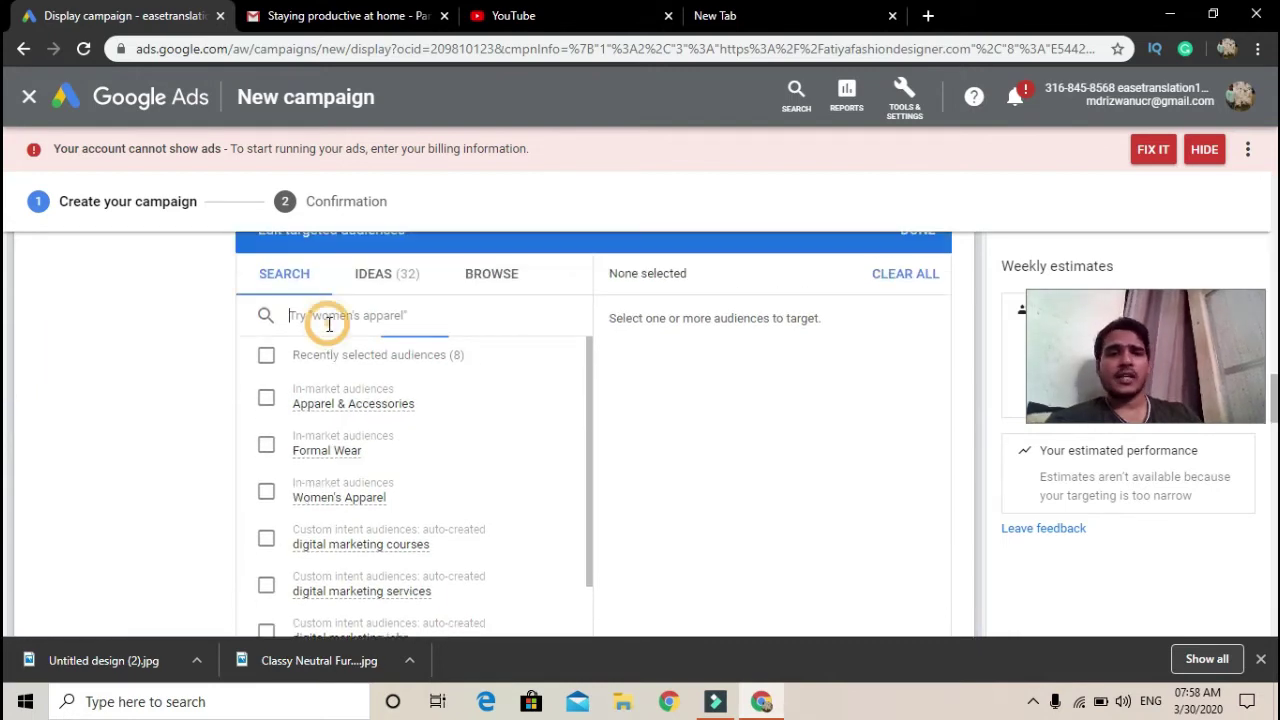
pyautogui.write('Digi')
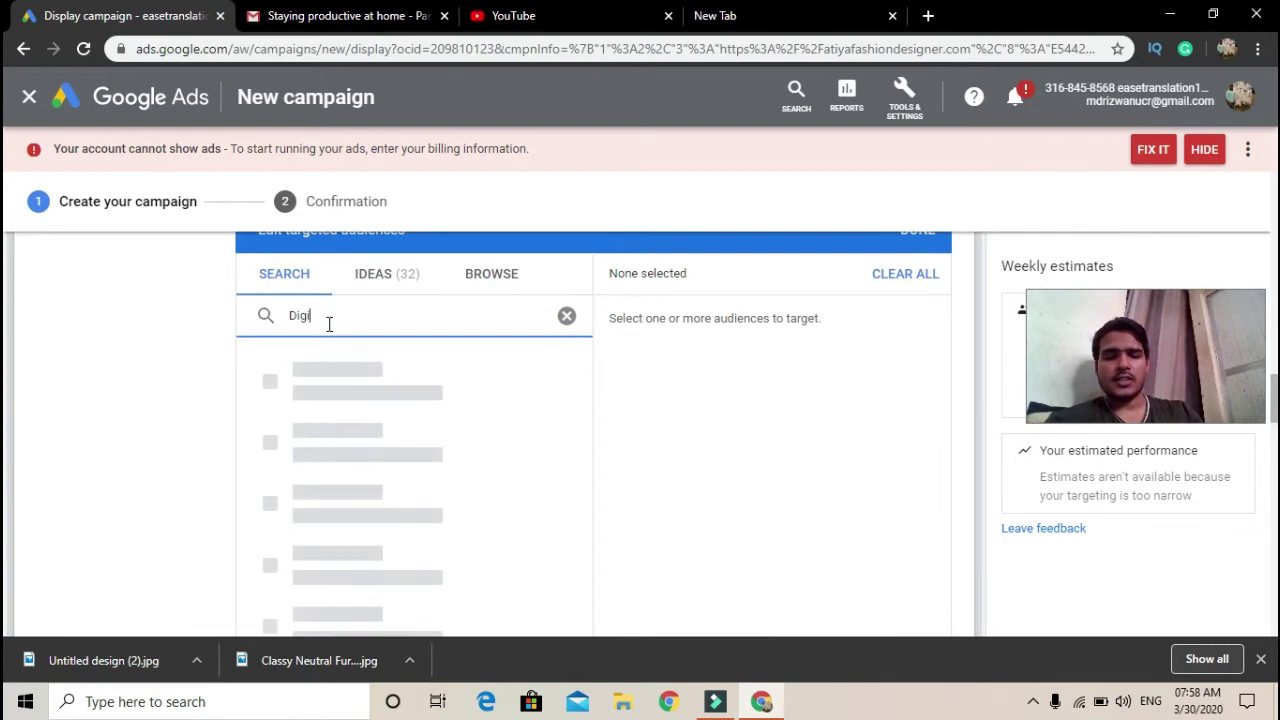
pyautogui.write('tal ')
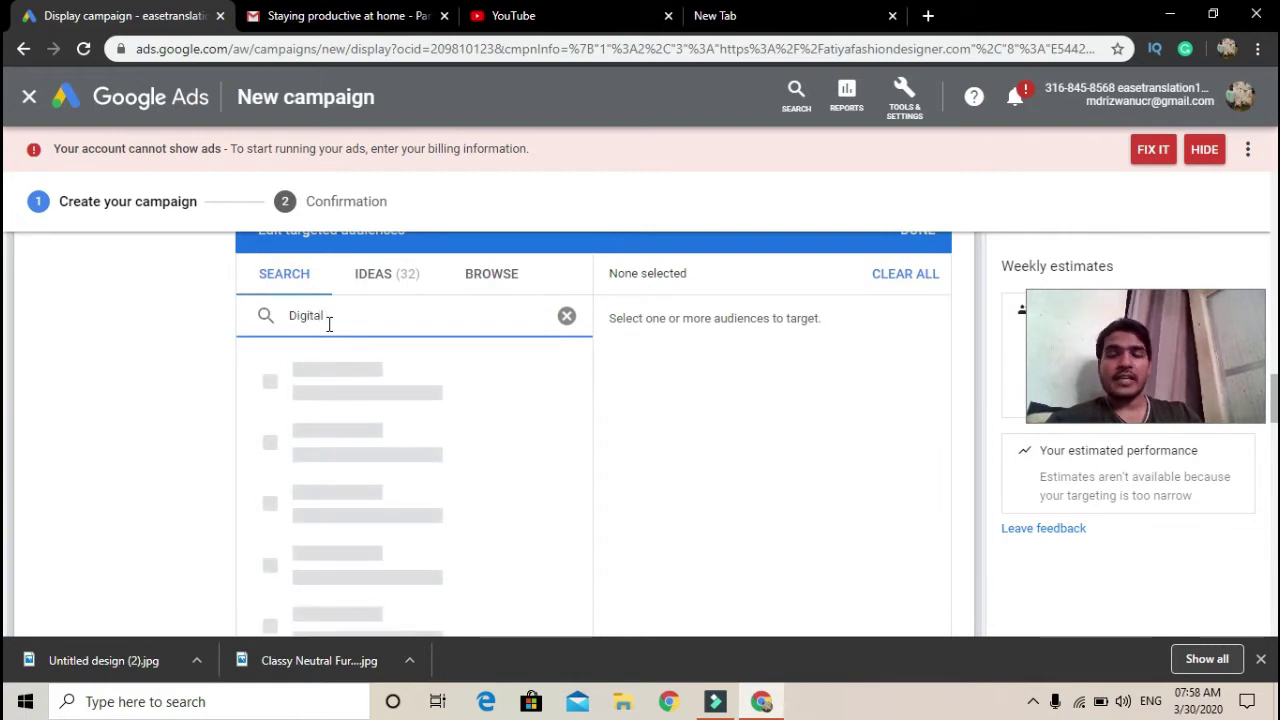
pyautogui.write('mark')
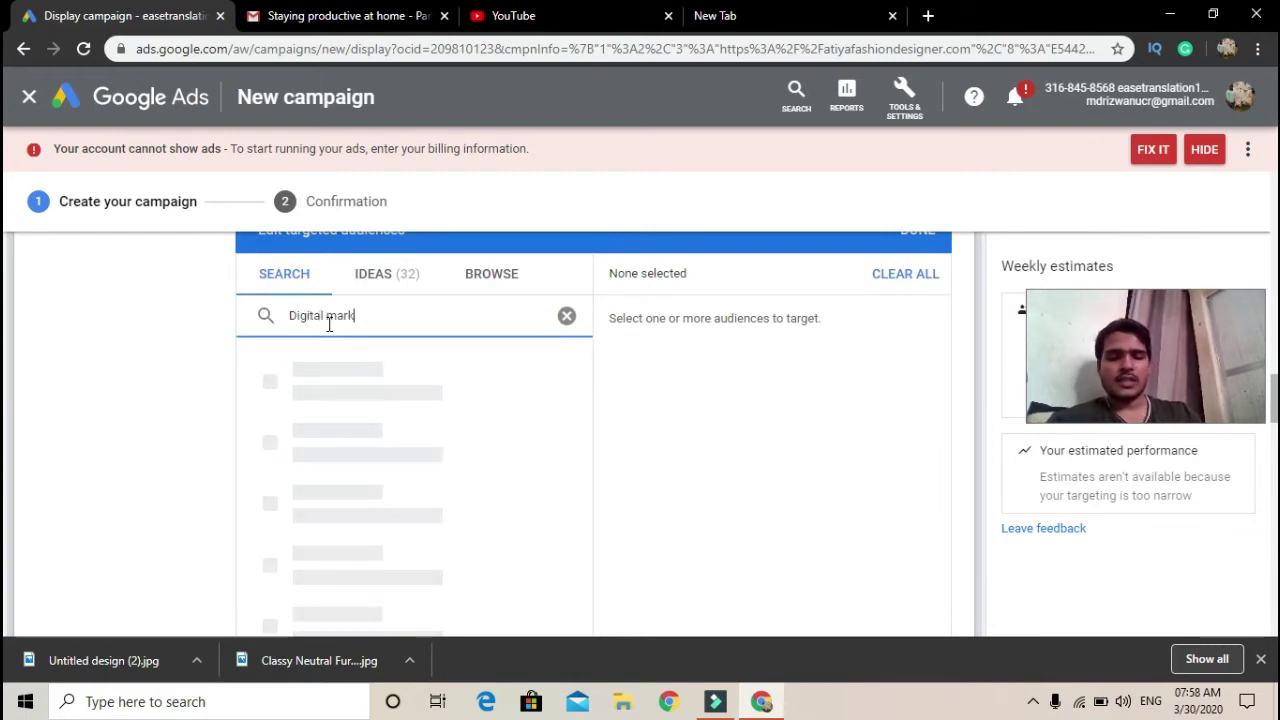
pyautogui.write('eting')
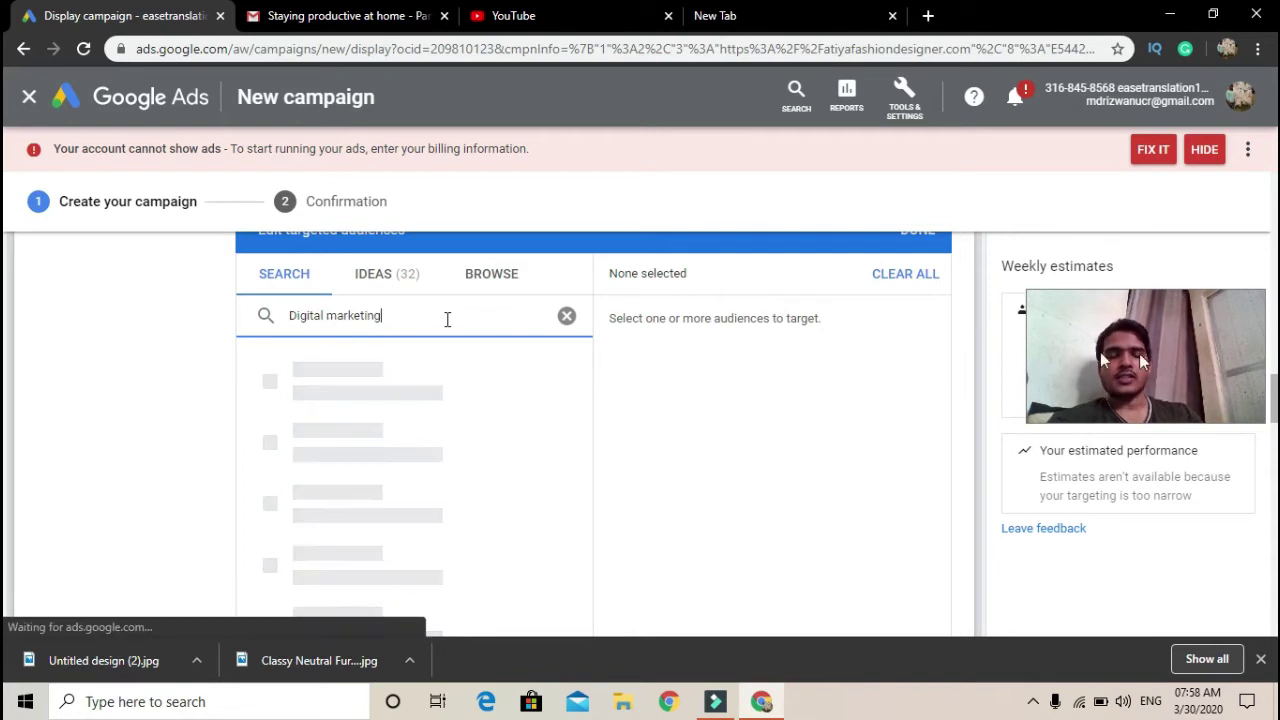
pyautogui.scroll(-1, 5, 405)
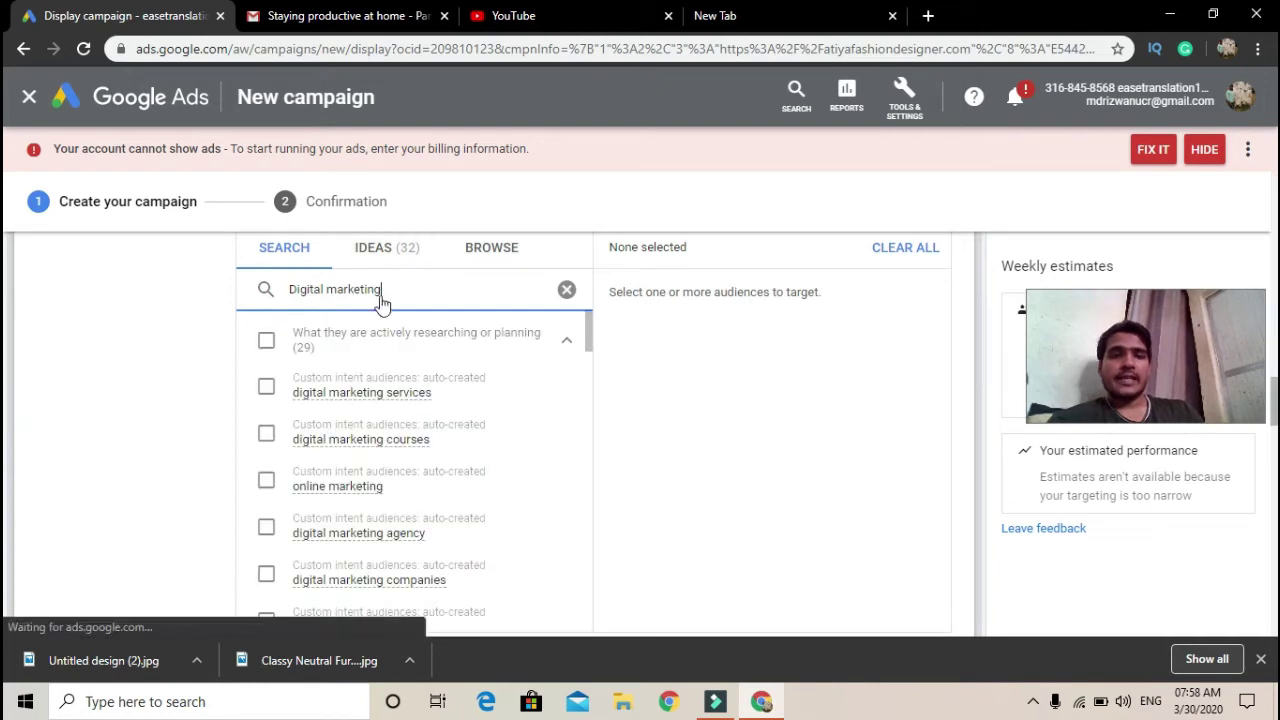
pyautogui.click(365, 443)
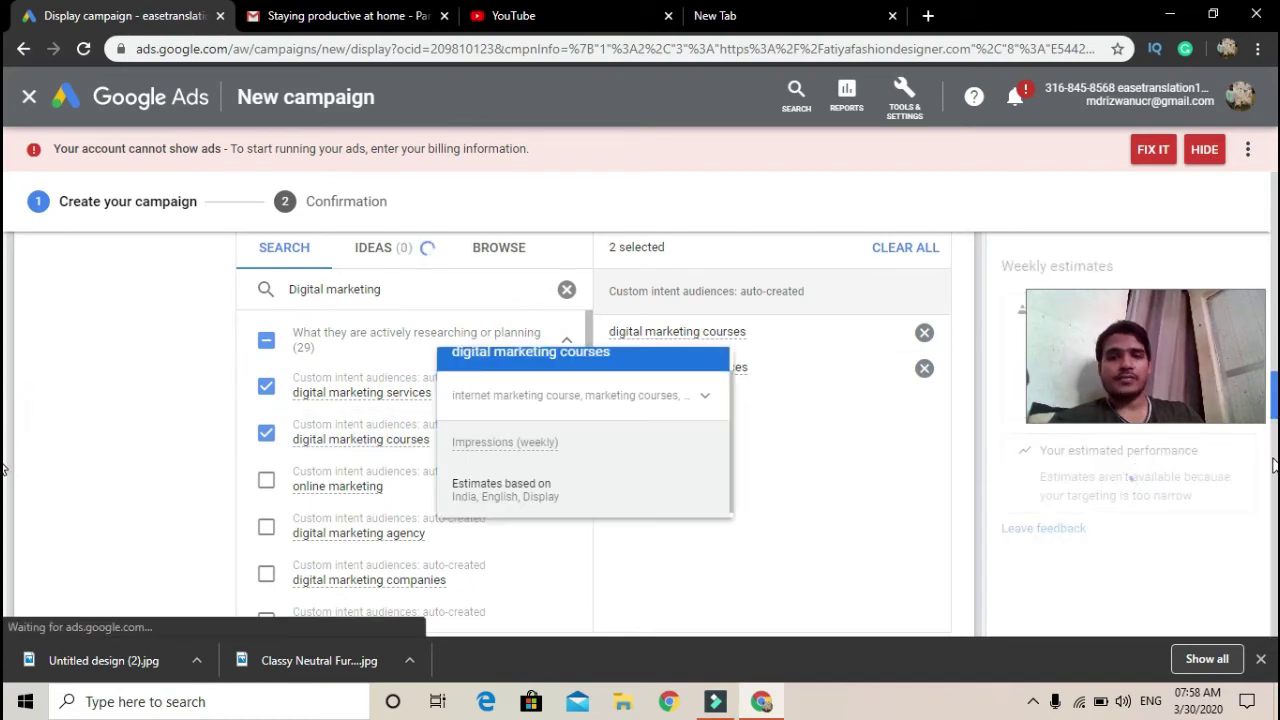
# Add the round Atiya Fashion Designer image from the website scan to the ad as a 1:1 logo and save the selection
pyautogui.scroll(-6, 5, 466)
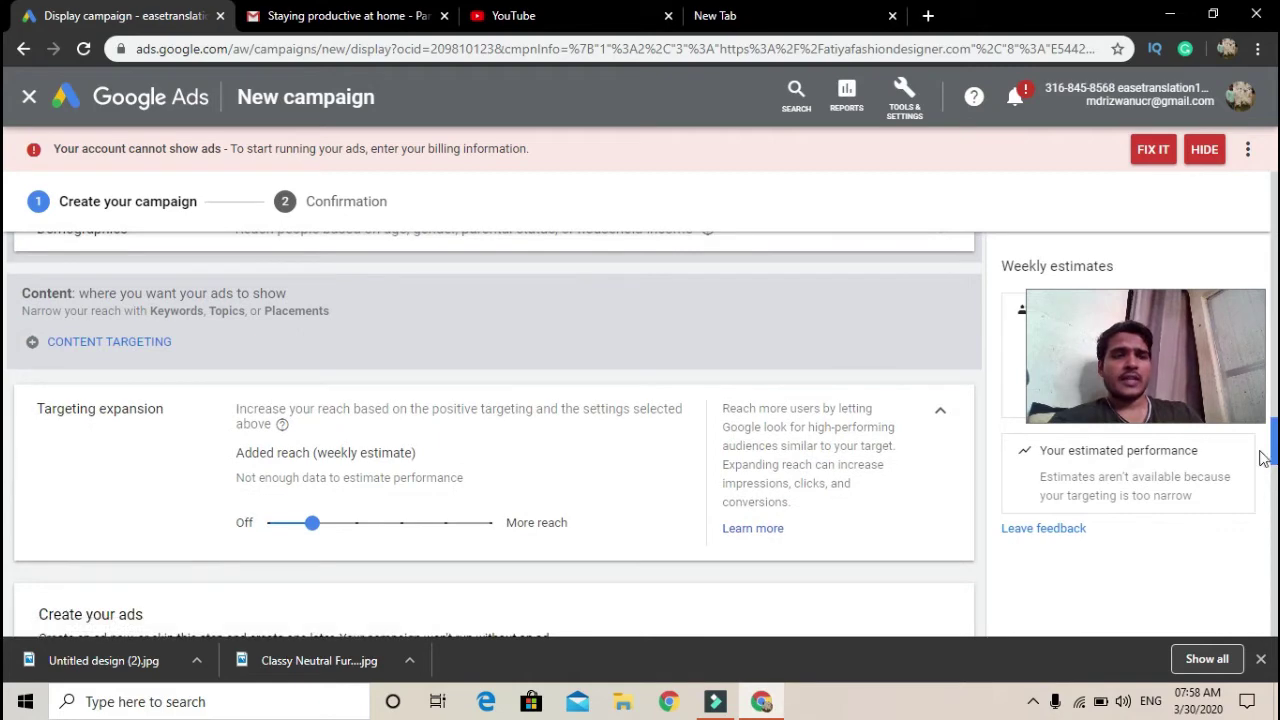
pyautogui.moveTo(1265, 457); pyautogui.dragTo(1268, 530)
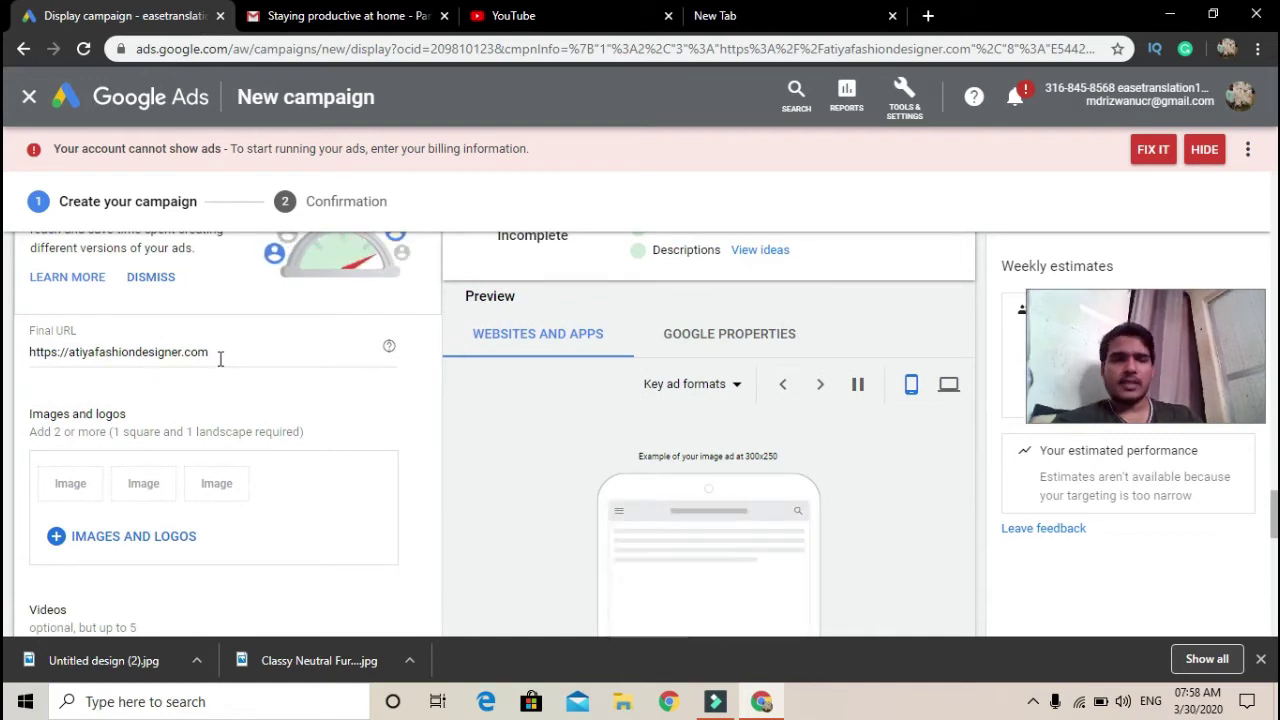
pyautogui.scroll(-1, 826, 374)
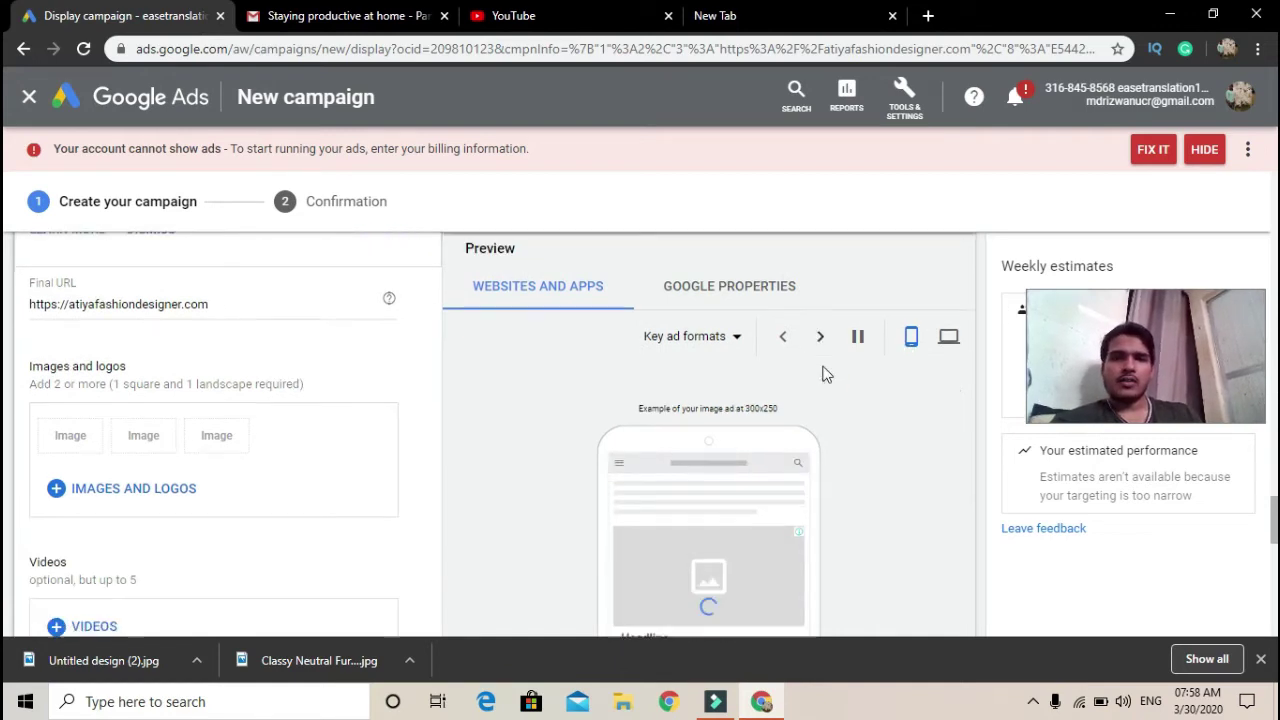
pyautogui.moveTo(1270, 512); pyautogui.dragTo(5, 520)
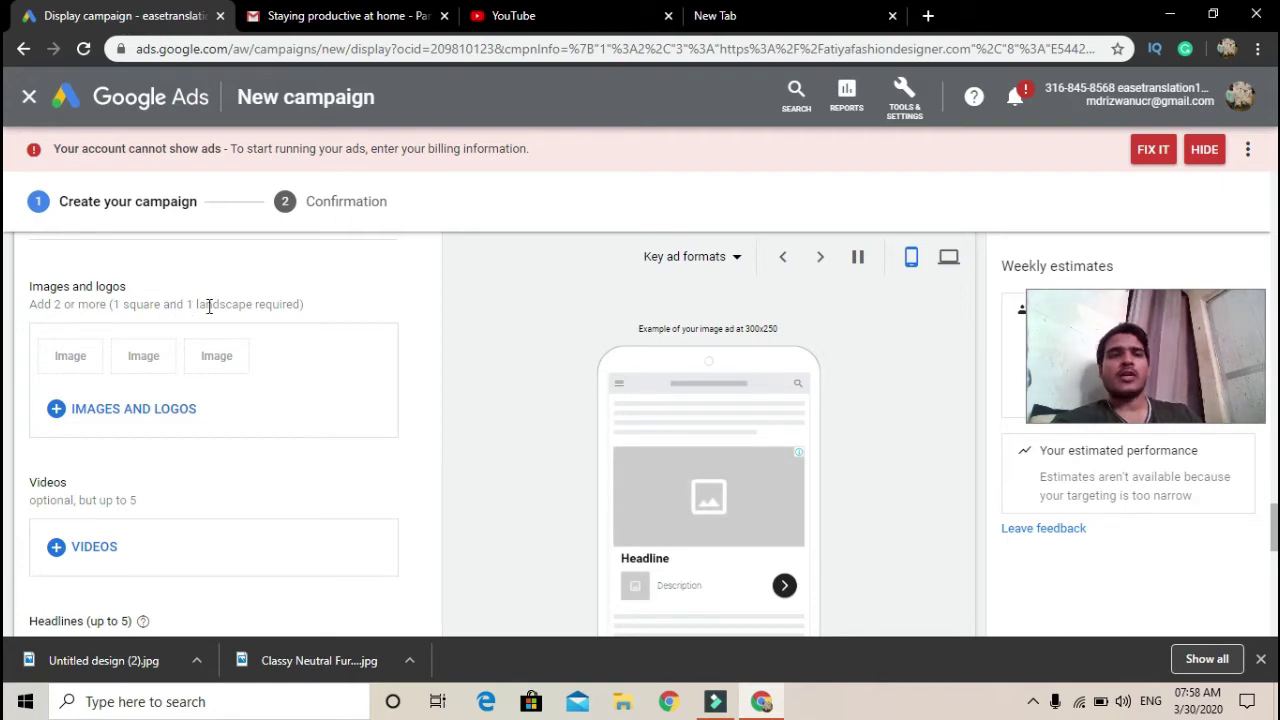
pyautogui.click(58, 412)
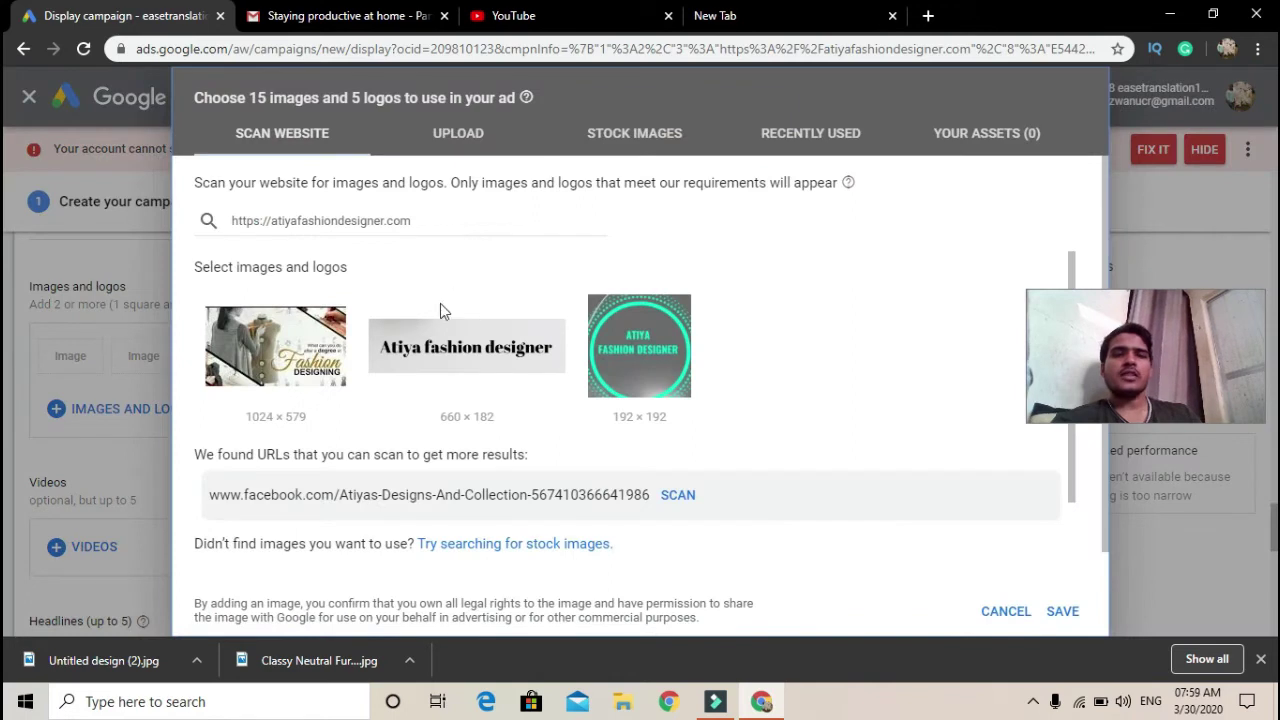
pyautogui.moveTo(270, 365)
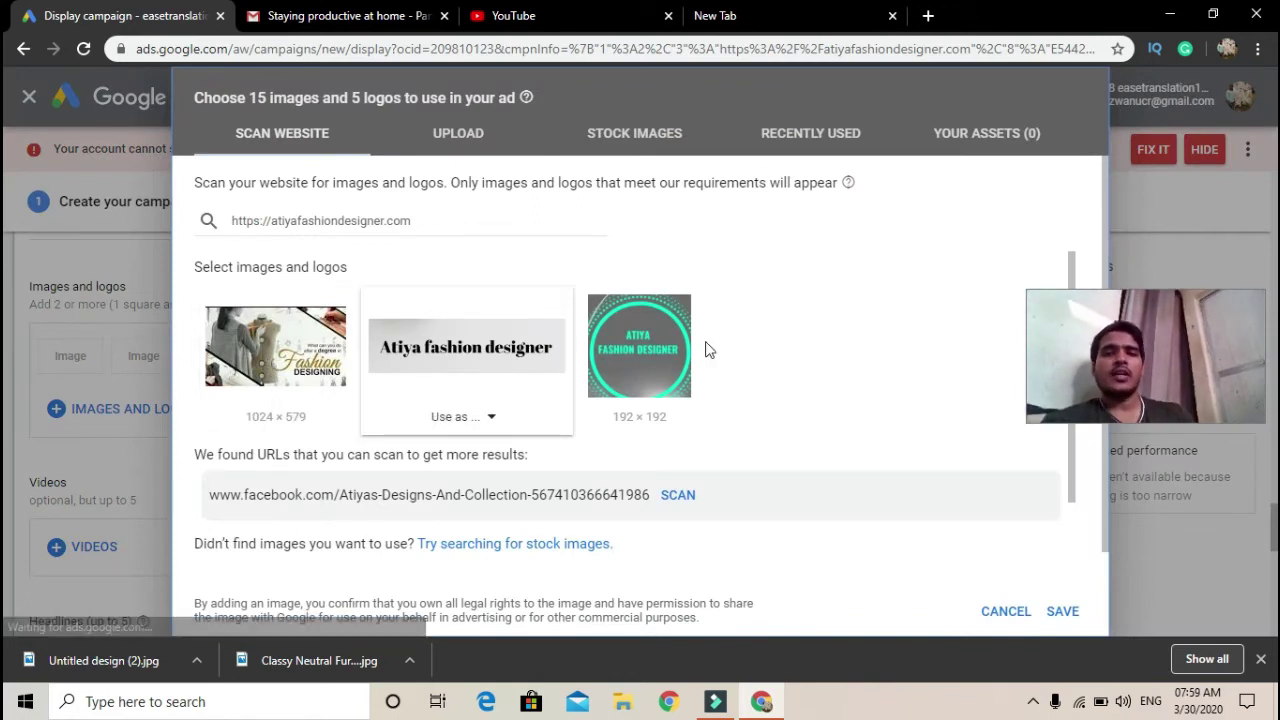
pyautogui.moveTo(463, 367)
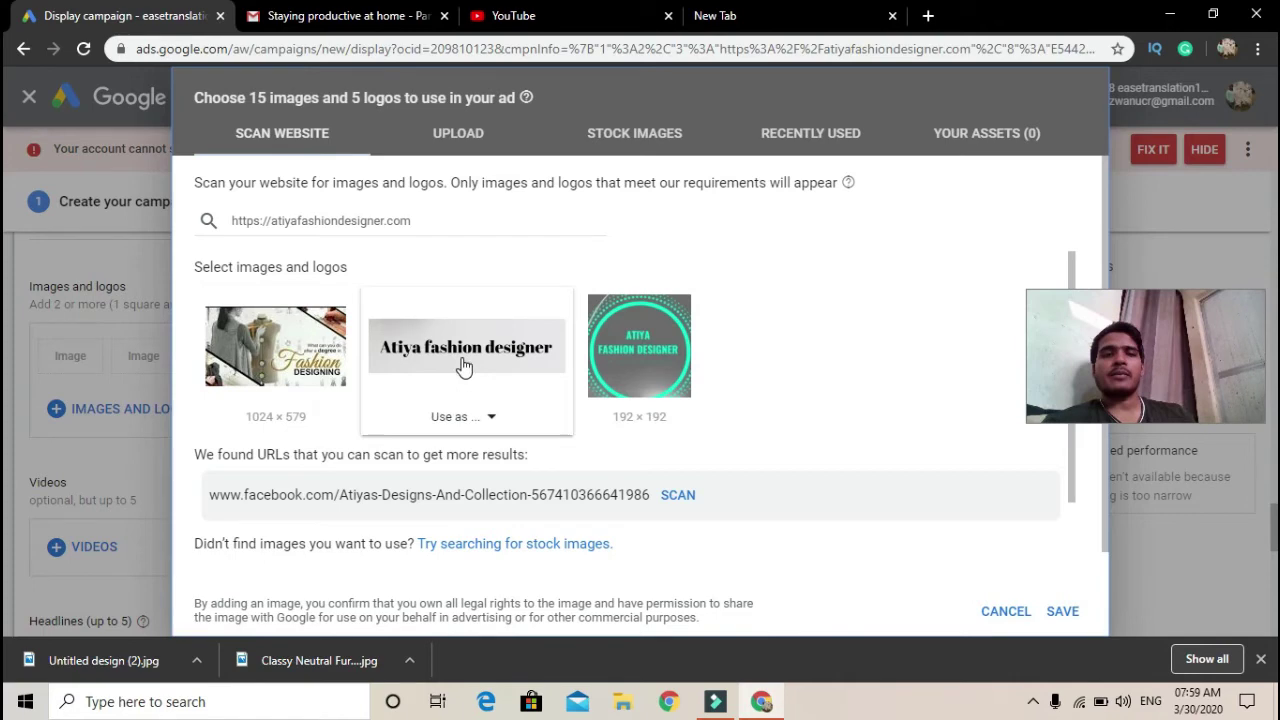
pyautogui.click(612, 350)
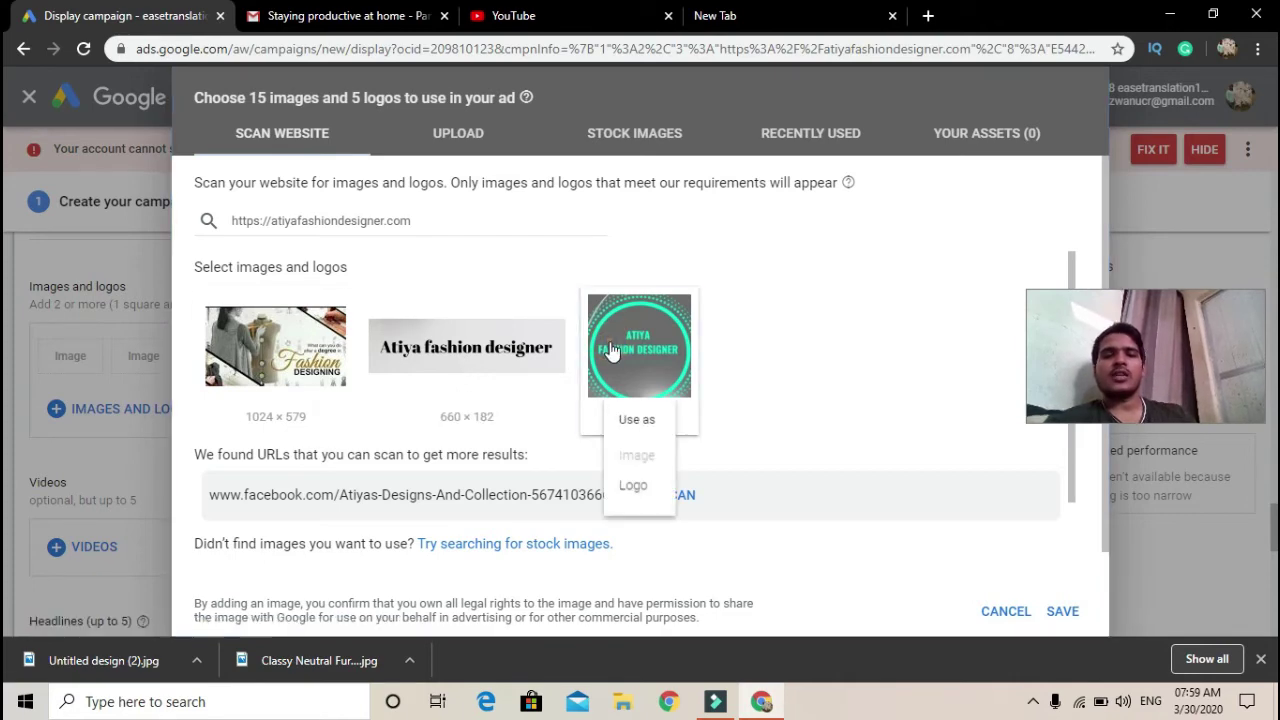
pyautogui.click(632, 487)
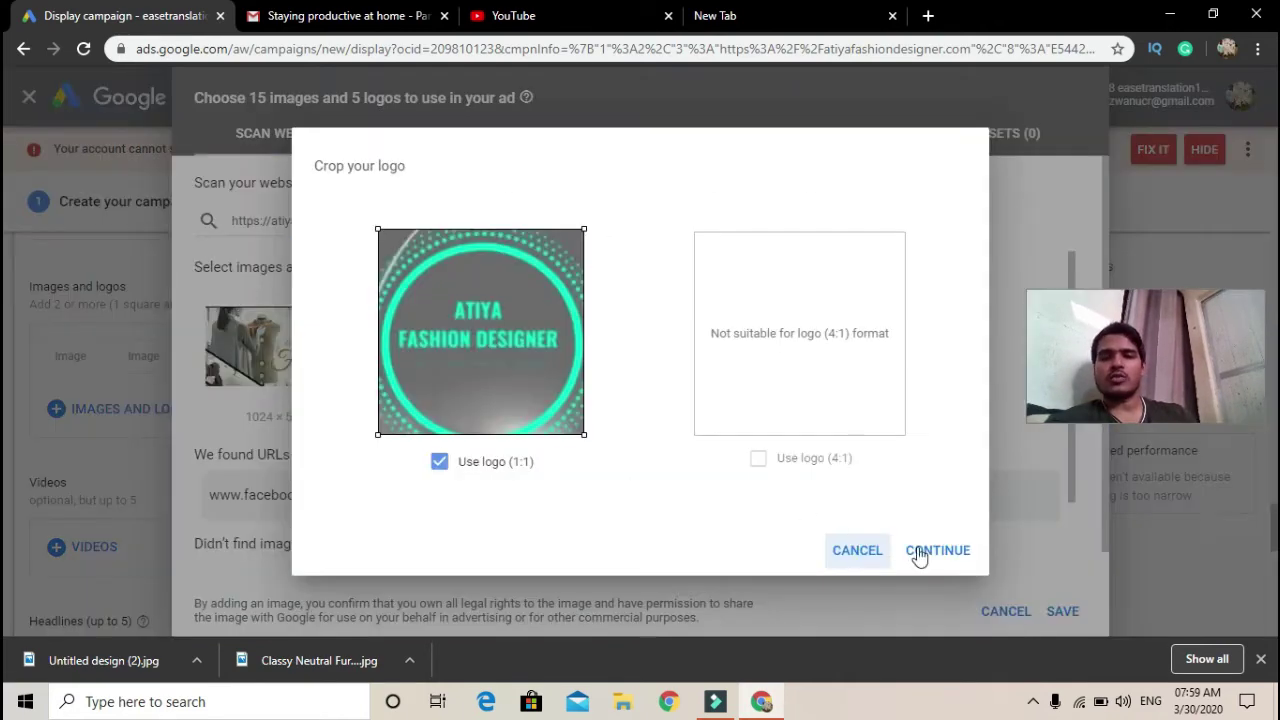
pyautogui.click(919, 556)
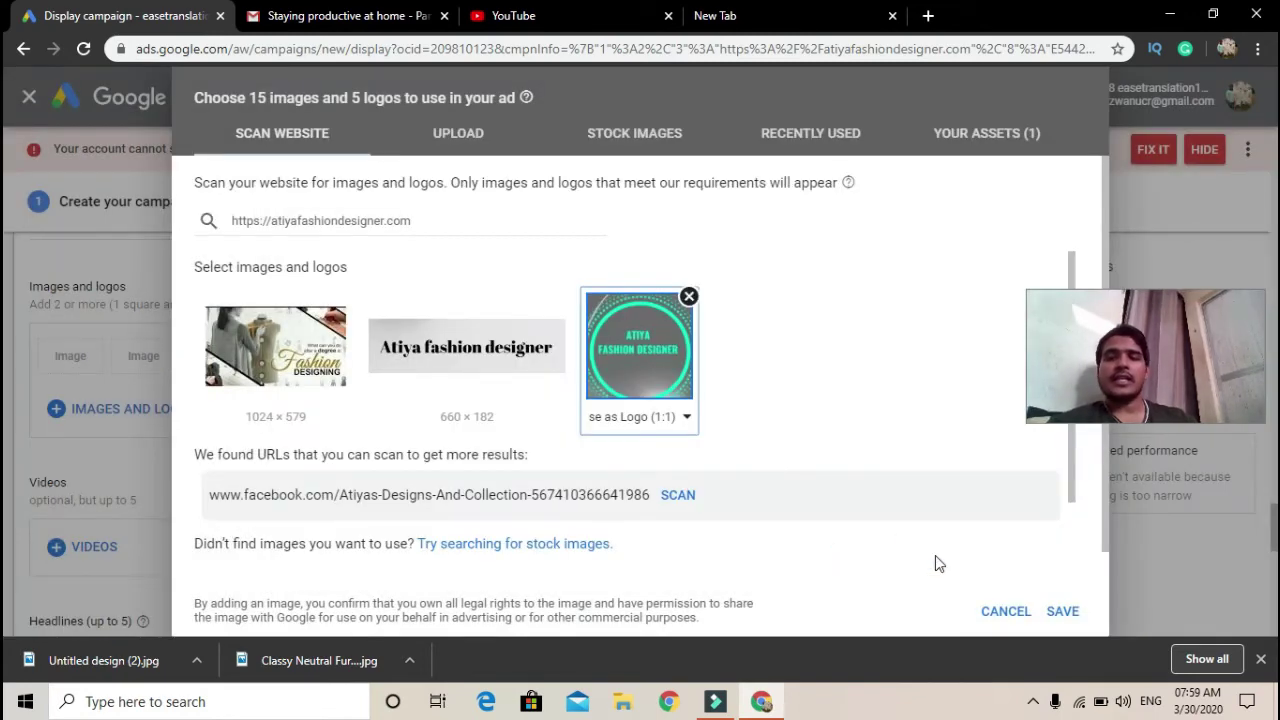
pyautogui.click(1063, 612)
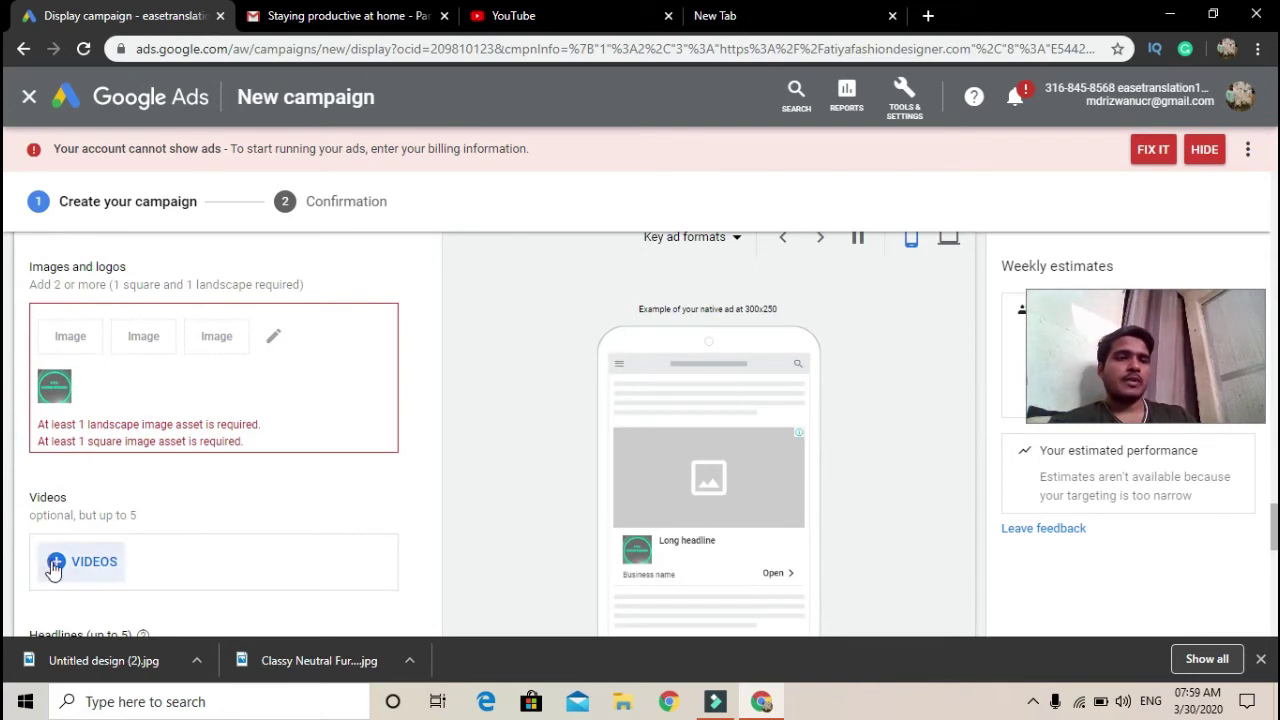
# Search YouTube by the channel name and add the video about connecting a WhatsApp number with Facebook to the ad
pyautogui.click(77, 585)
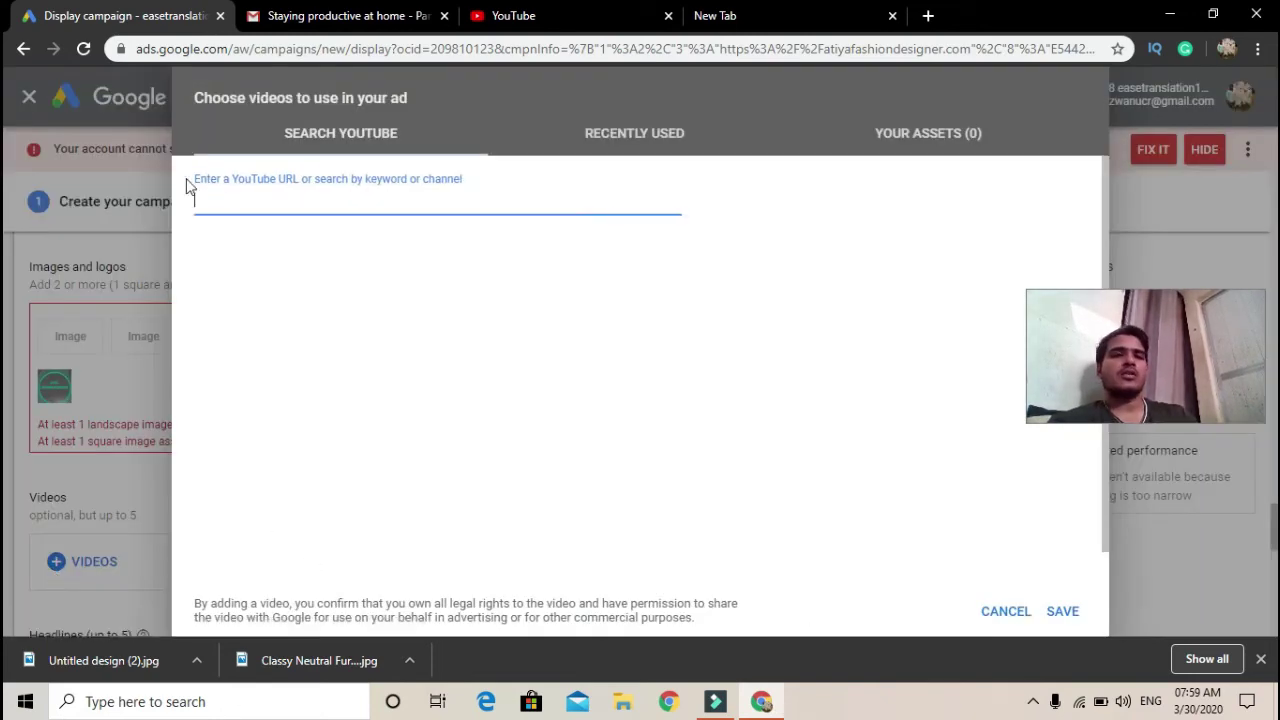
pyautogui.write('rizwan digitalplus')
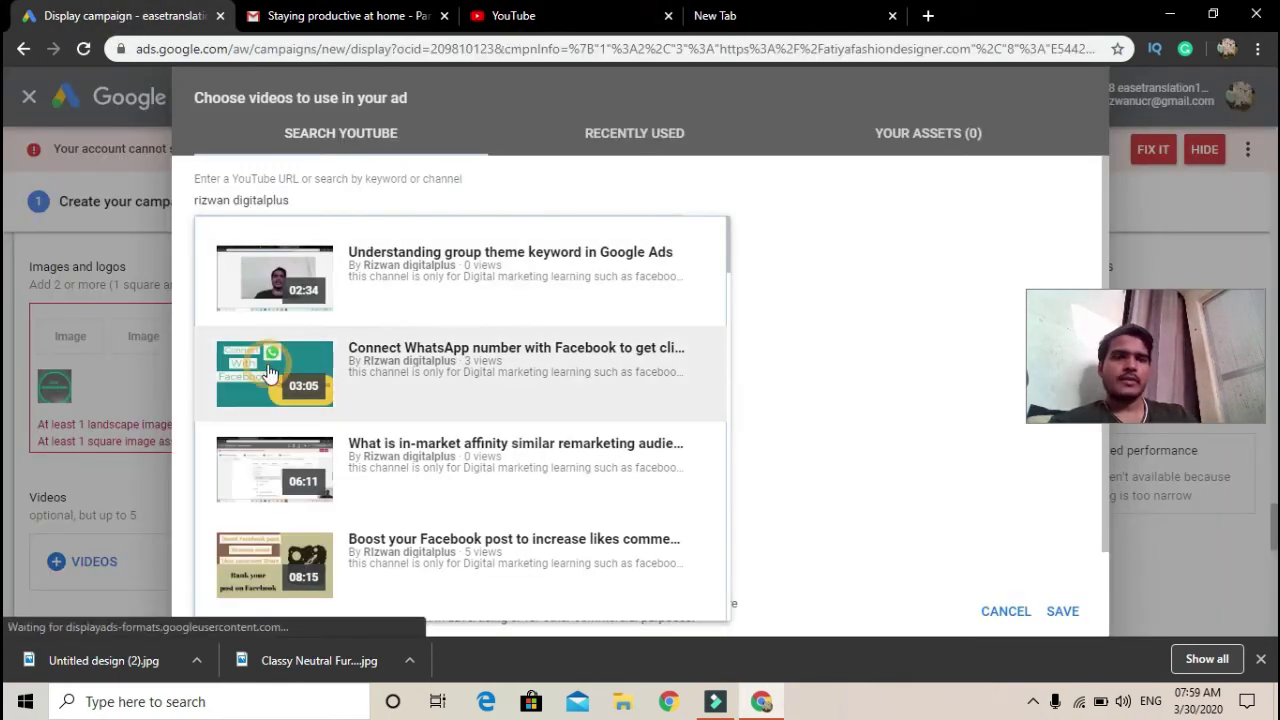
pyautogui.click(270, 372)
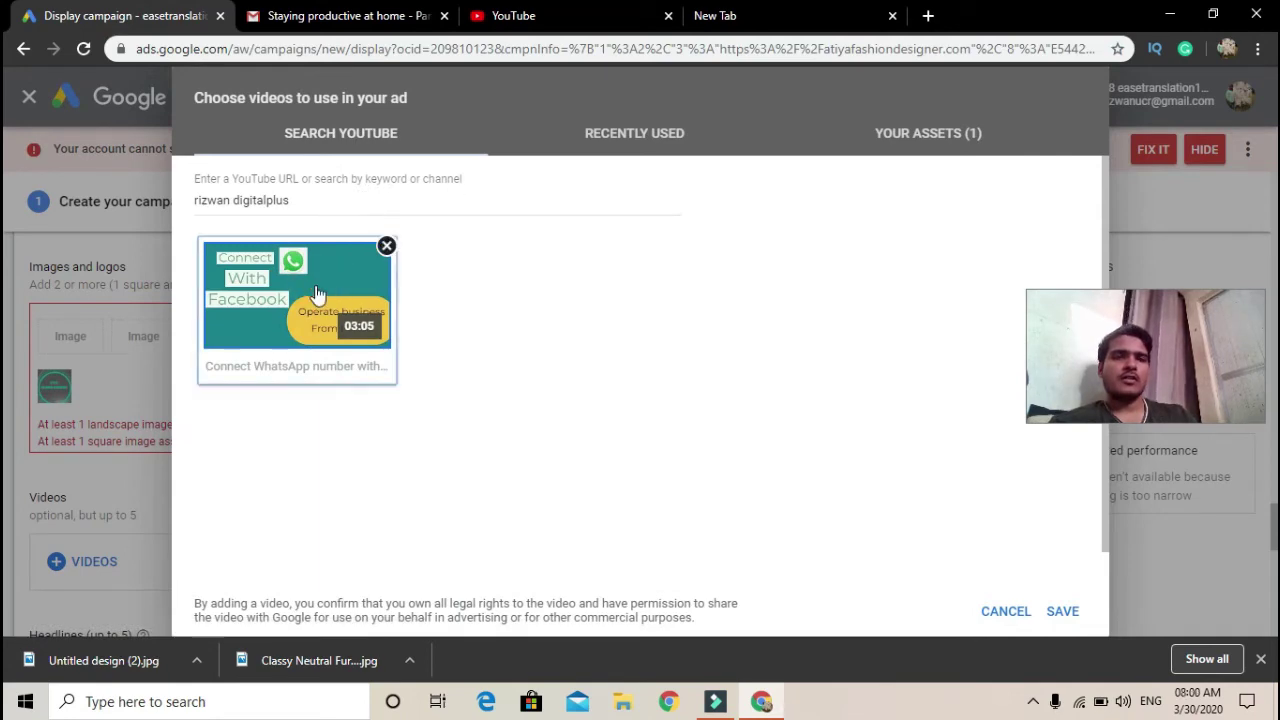
pyautogui.click(1060, 613)
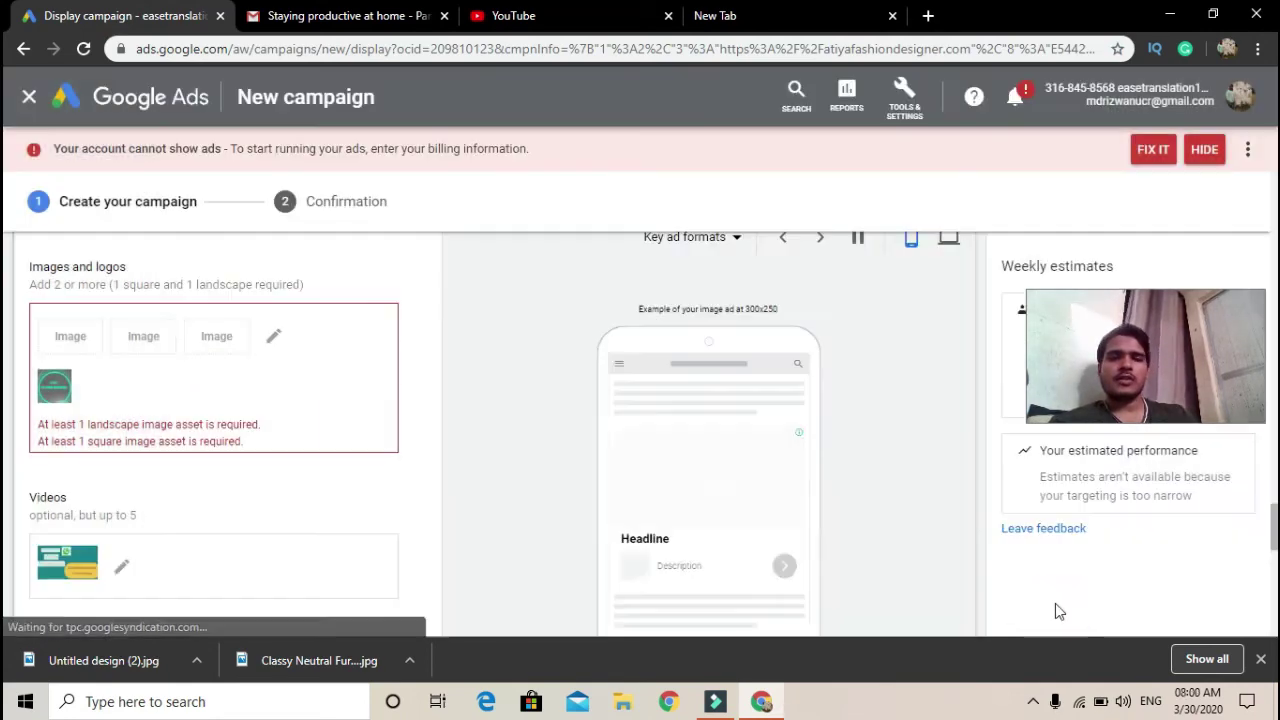
# Enter "Digital marketing course" as the ad's first headline
pyautogui.scroll(-1, 451, 507)
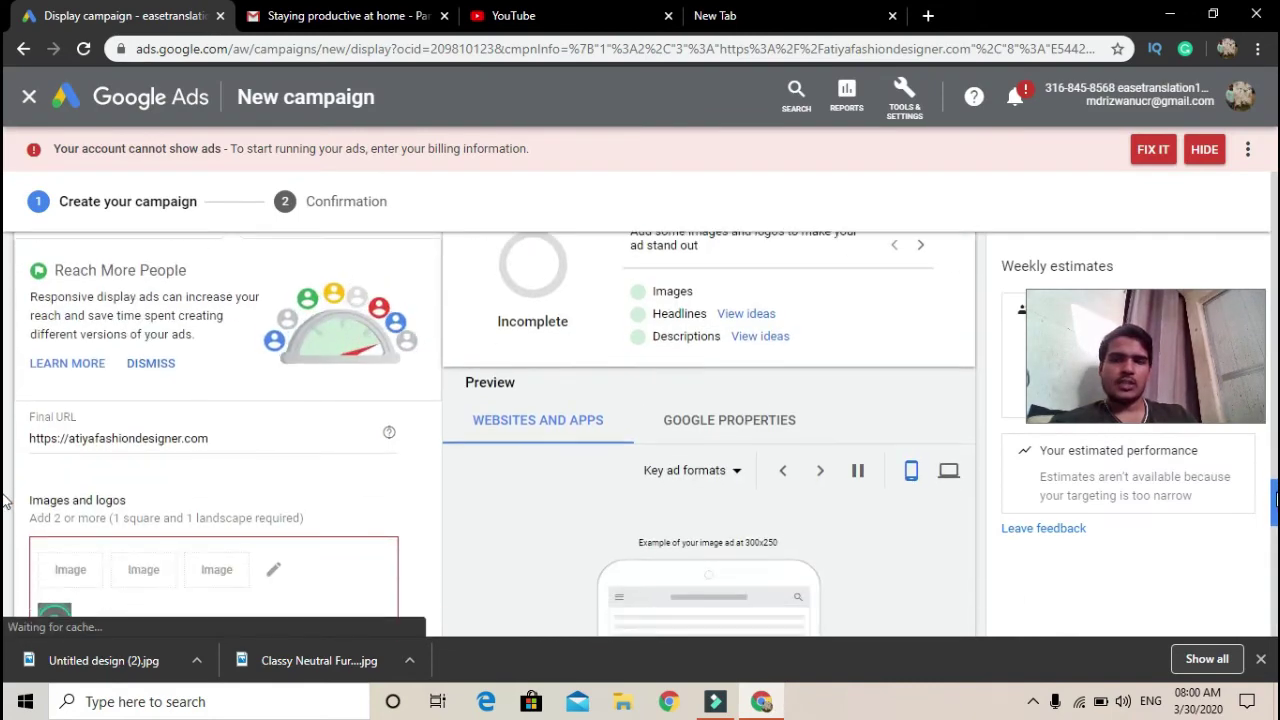
pyautogui.scroll(-3, 5, 500)
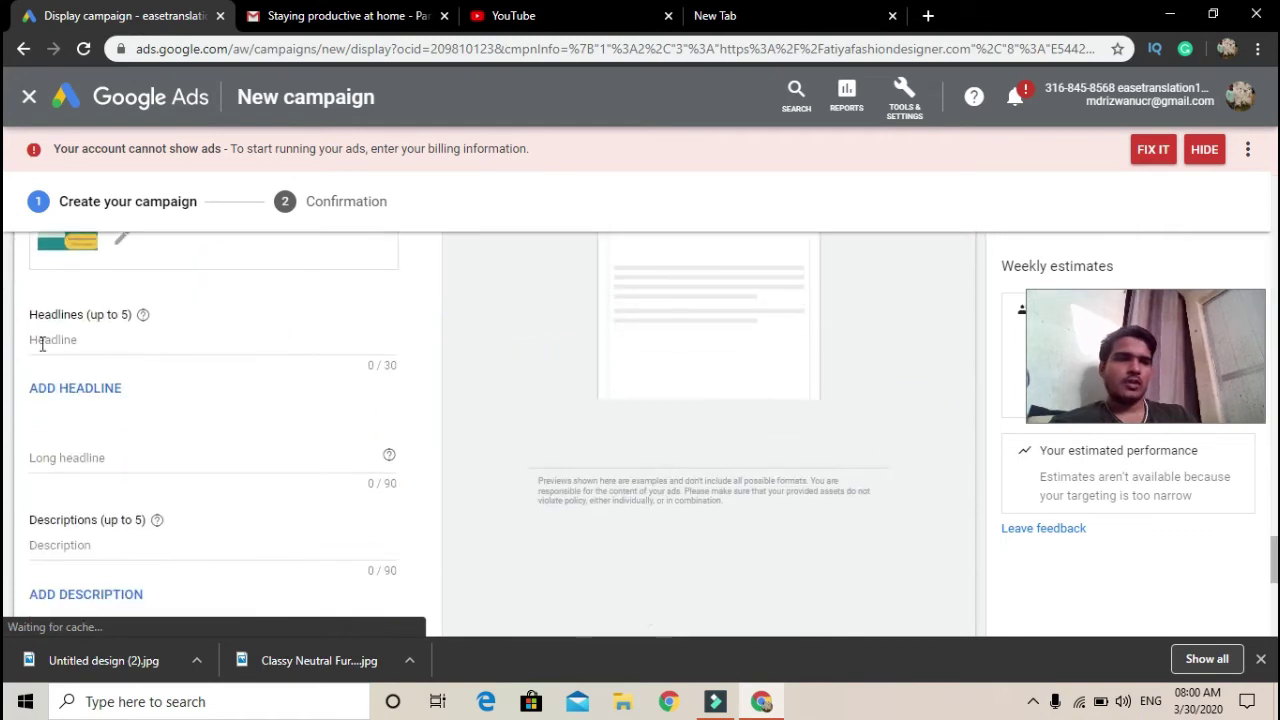
pyautogui.click(42, 343)
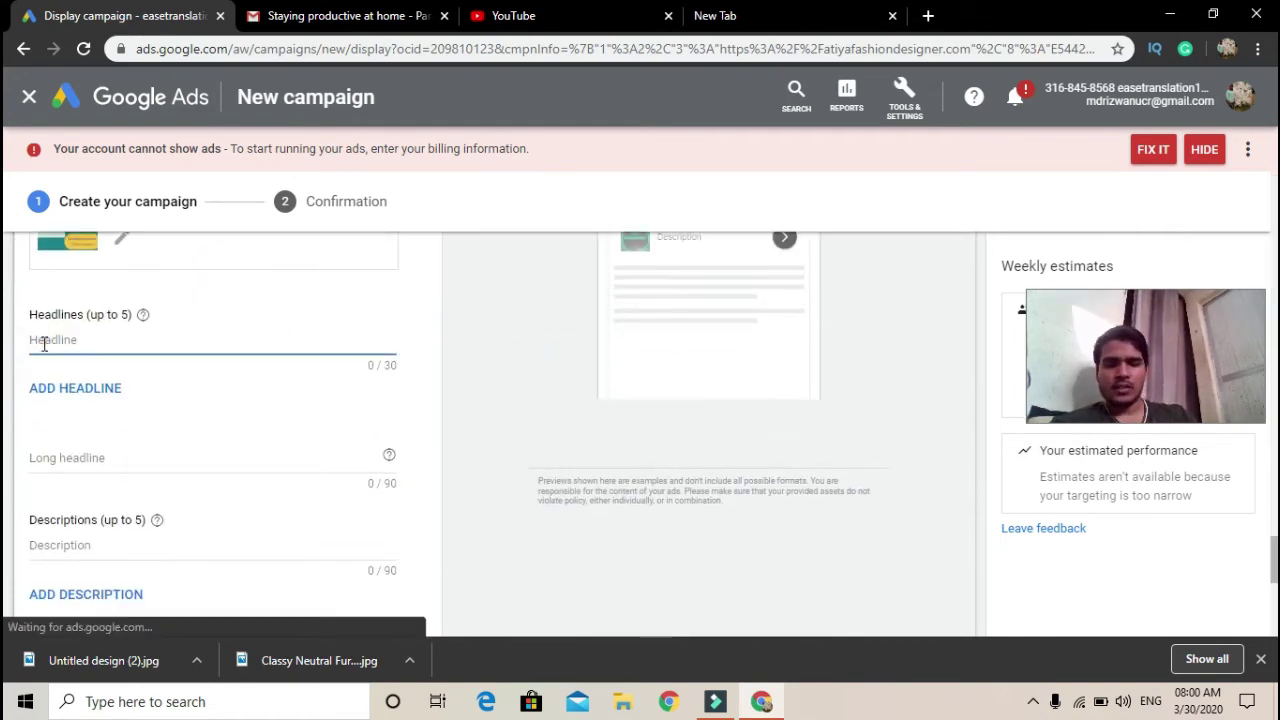
pyautogui.write('Digita')
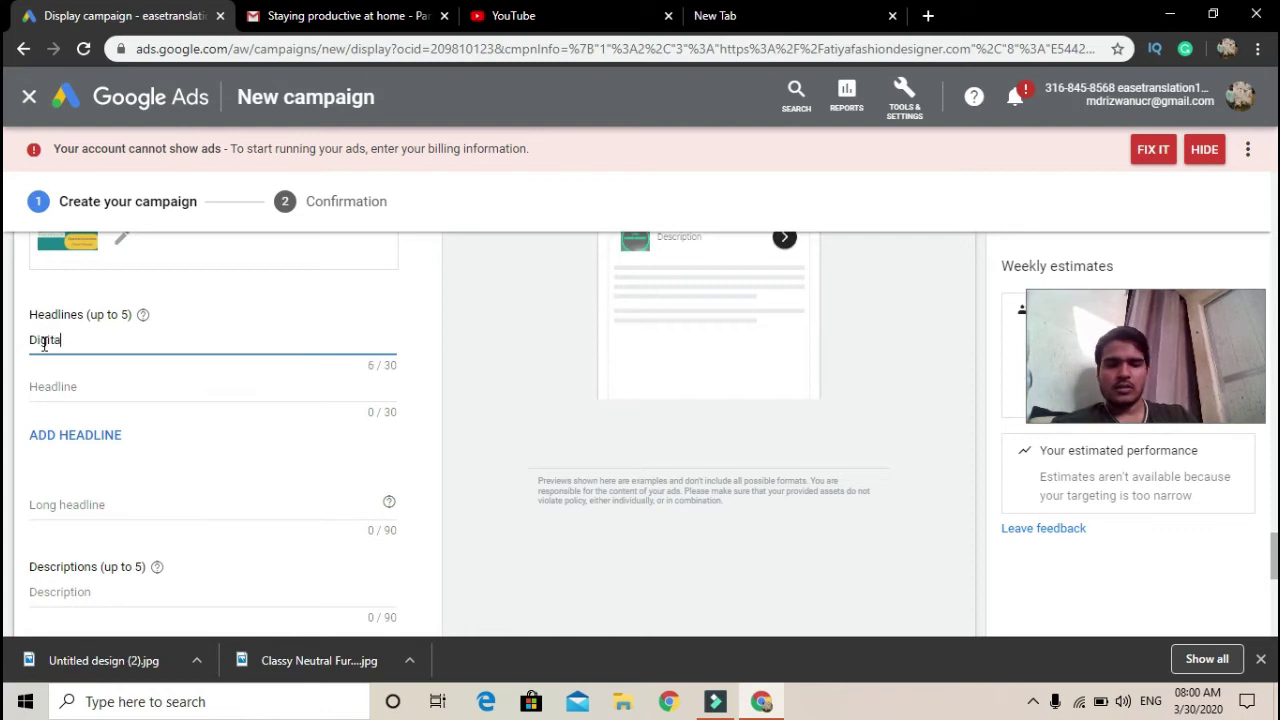
pyautogui.write('l ma')
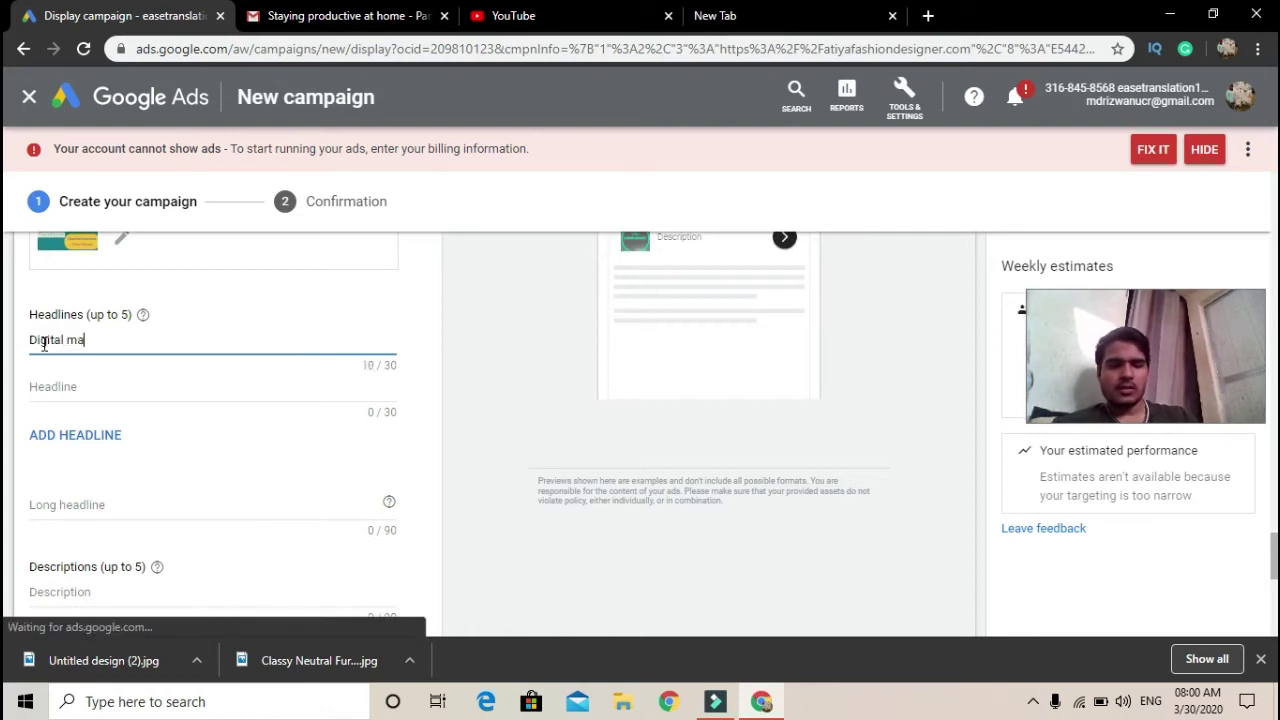
pyautogui.write('rketin')
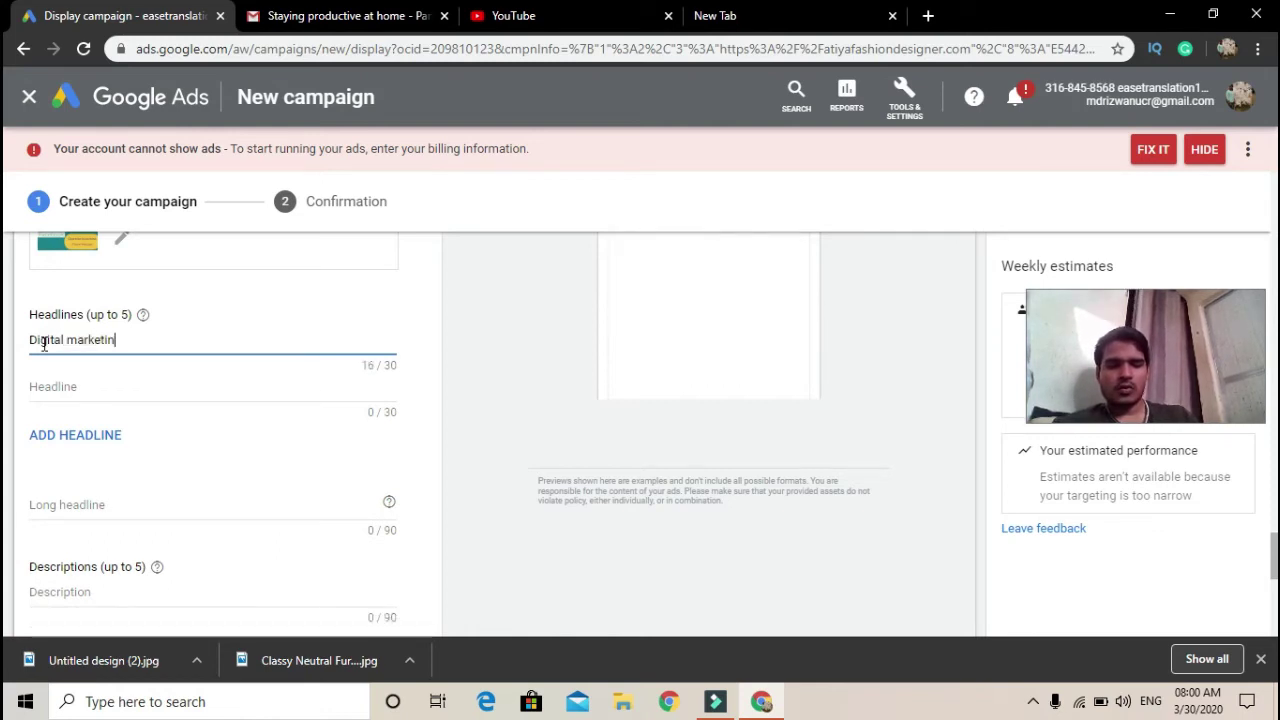
pyautogui.write('g c')
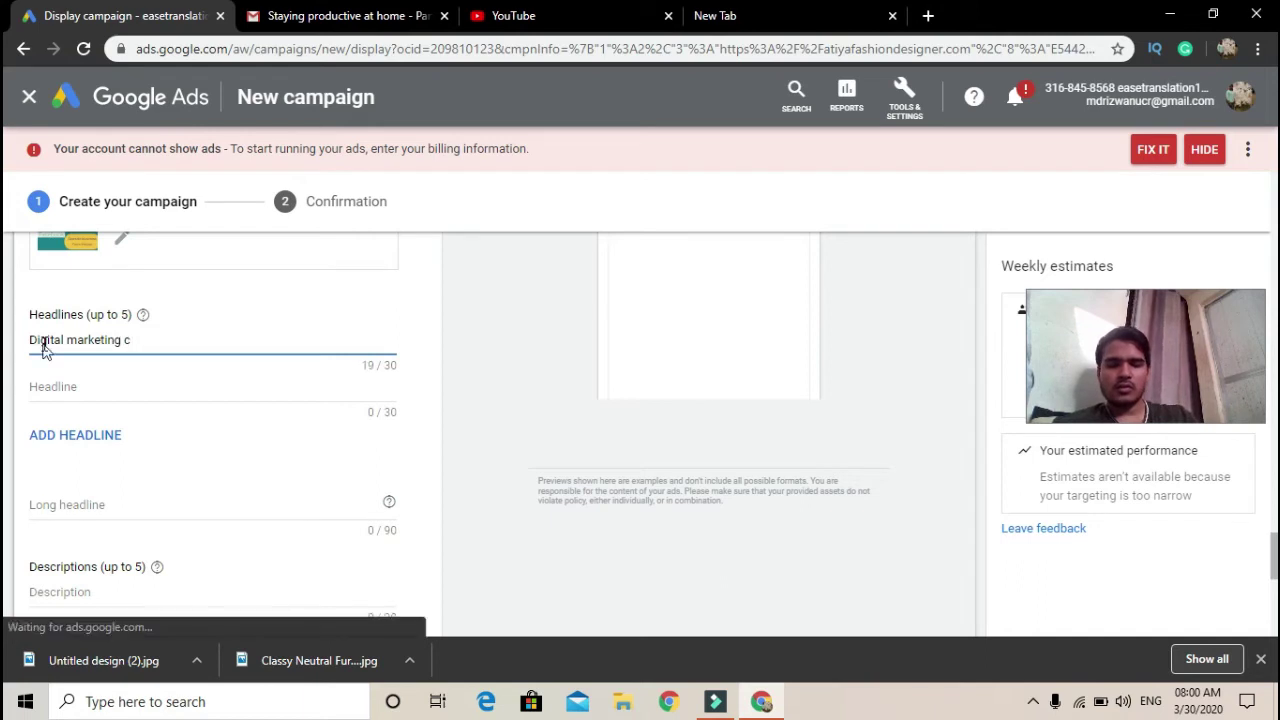
pyautogui.write('iourse')
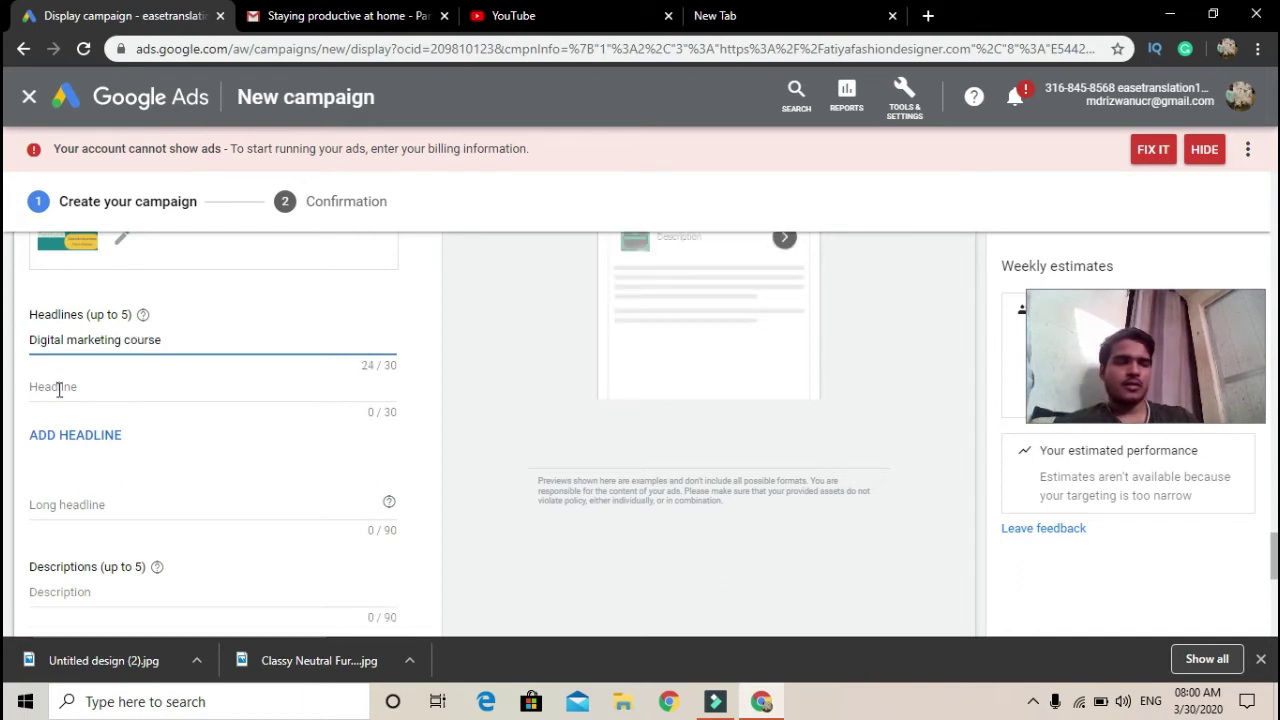
# Enter "free Digital marketing course" as the ad's second headline
pyautogui.click(59, 391)
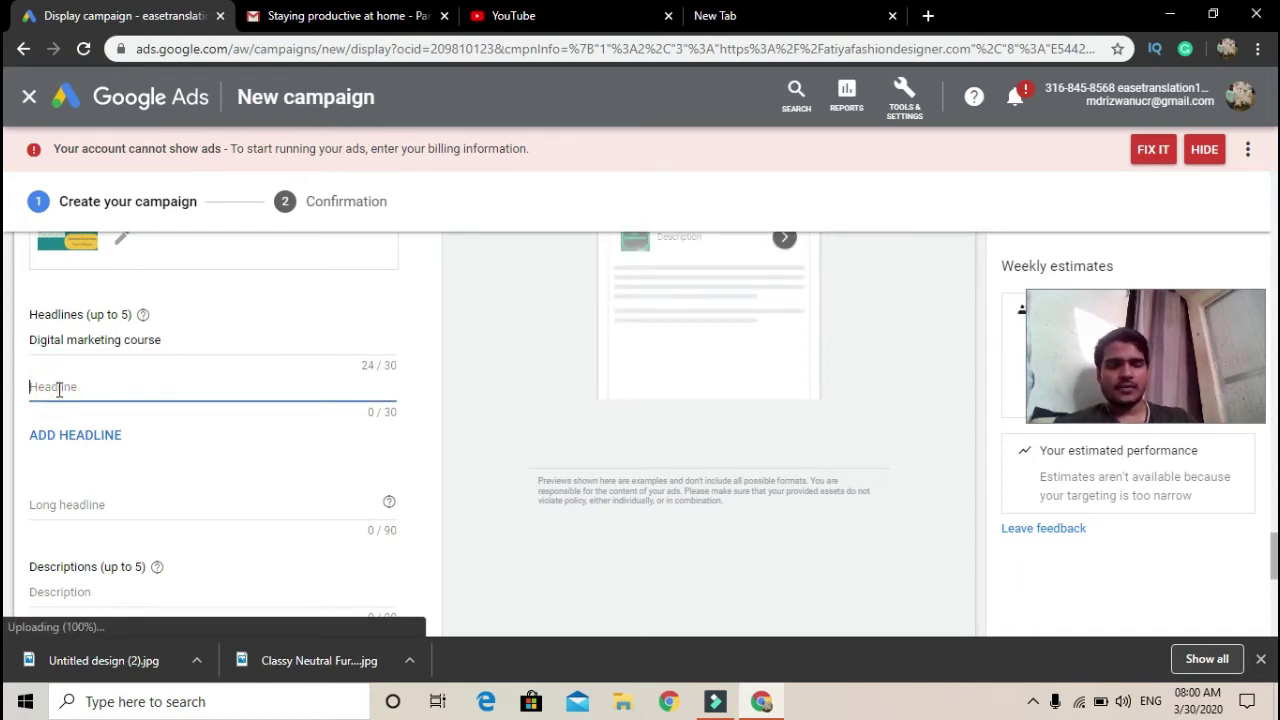
pyautogui.write('free')
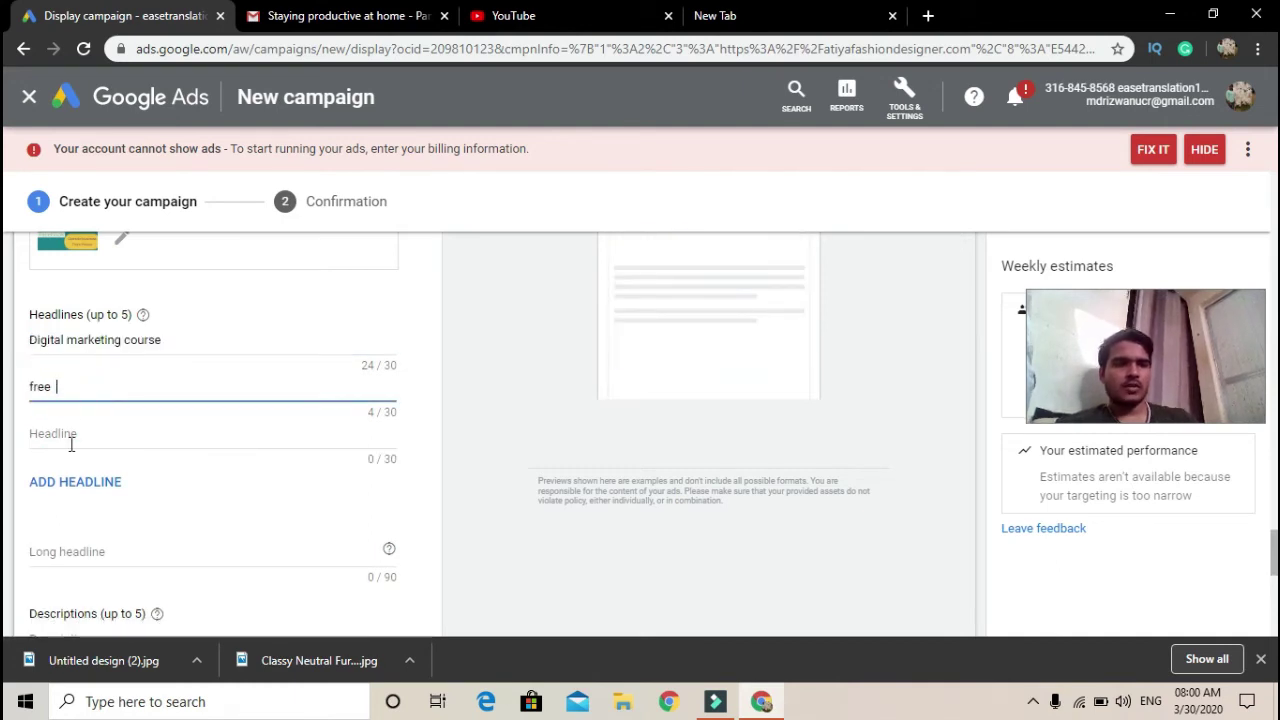
pyautogui.write('Digital marketing course')
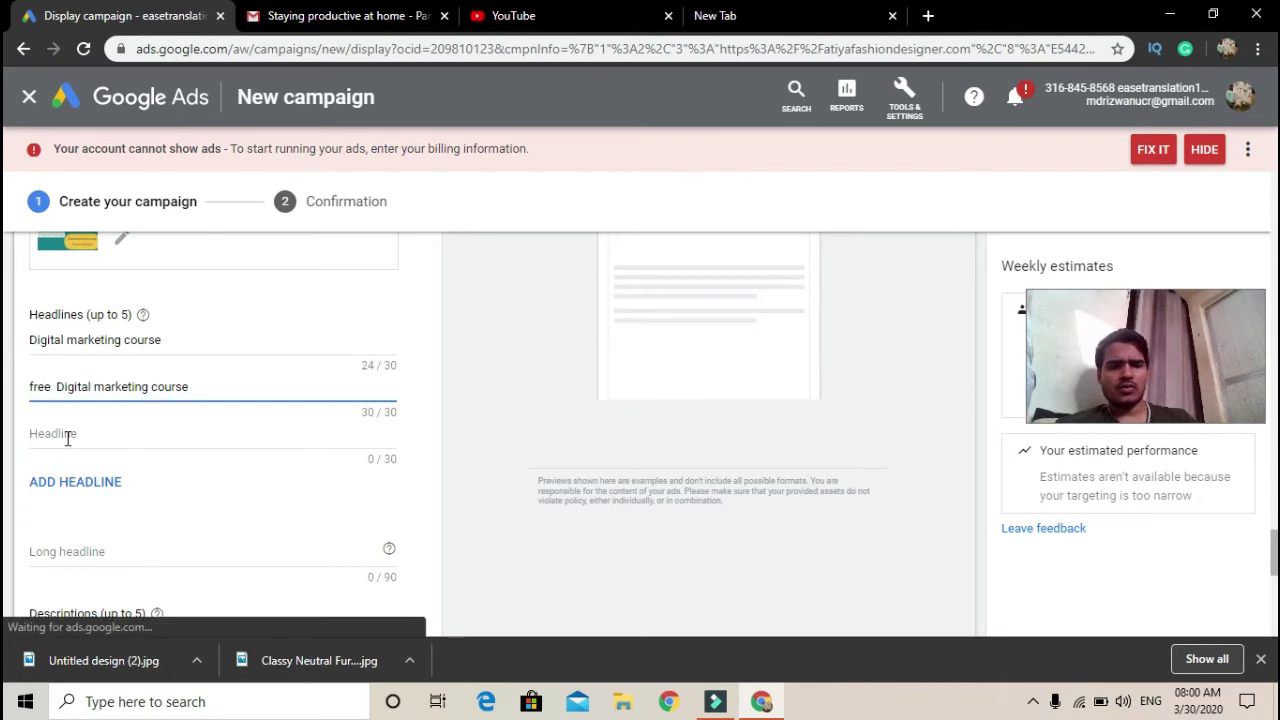
# Enter "Get Digital marketing course" as the ad's third headline, copying the course phrase for reuse
pyautogui.click(67, 438)
pyautogui.write('Digital marketing course')
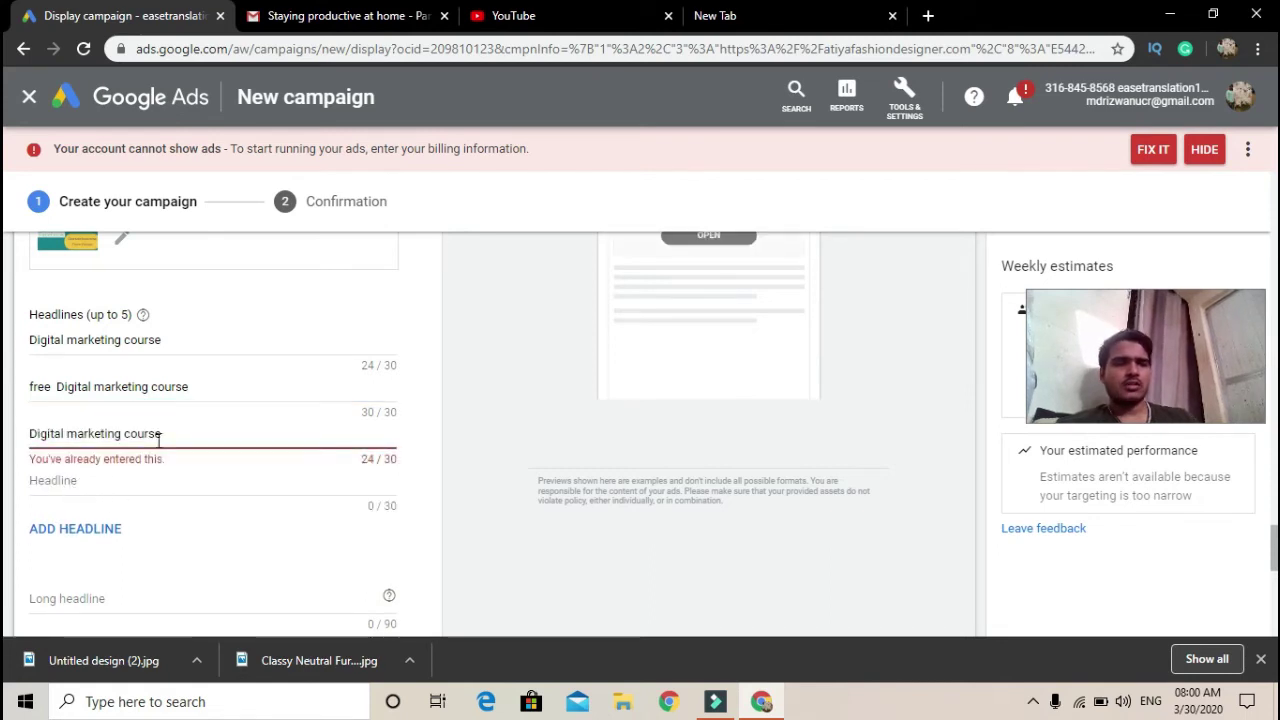
pyautogui.moveTo(165, 437); pyautogui.dragTo(30, 447)
pyautogui.hotkey('ctrl', 'c')
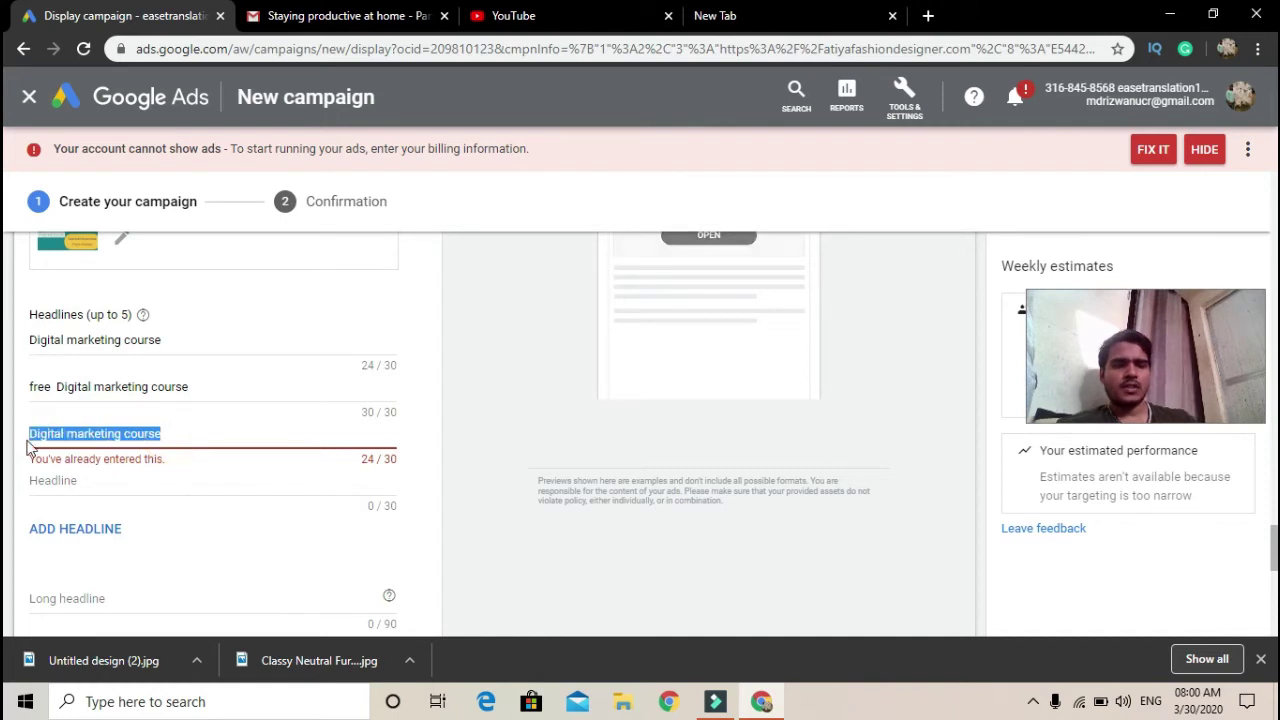
pyautogui.write('Get')
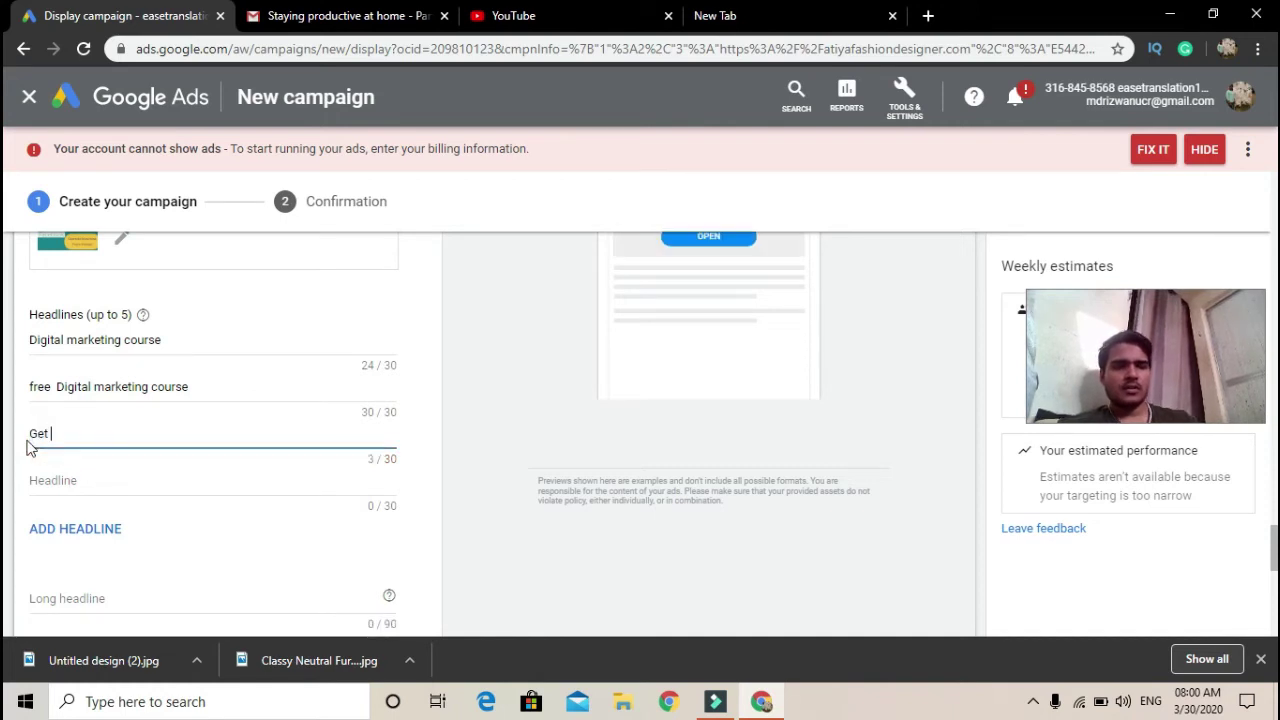
pyautogui.hotkey('ctrl', 'v')
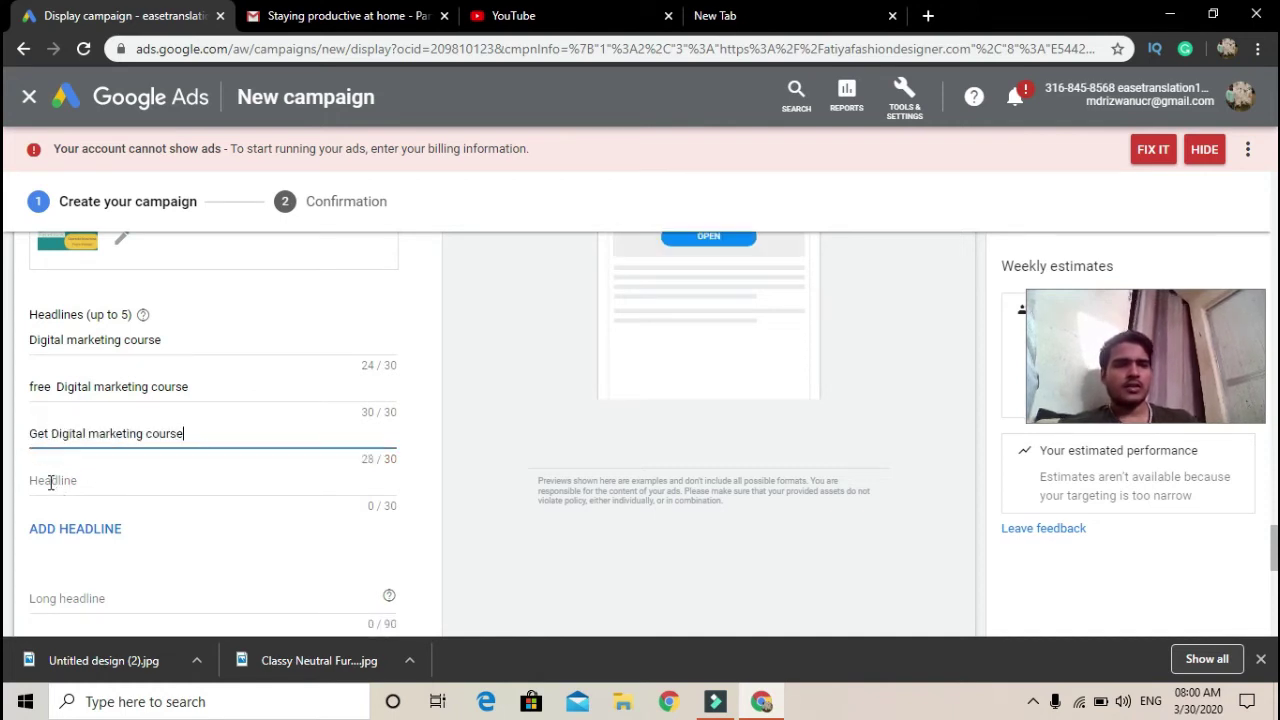
# Enter "grab oppertunity of Digital m" as the ad's fourth headline, trimming the pasted course phrase to fit the 30-character limit
pyautogui.click(50, 482)
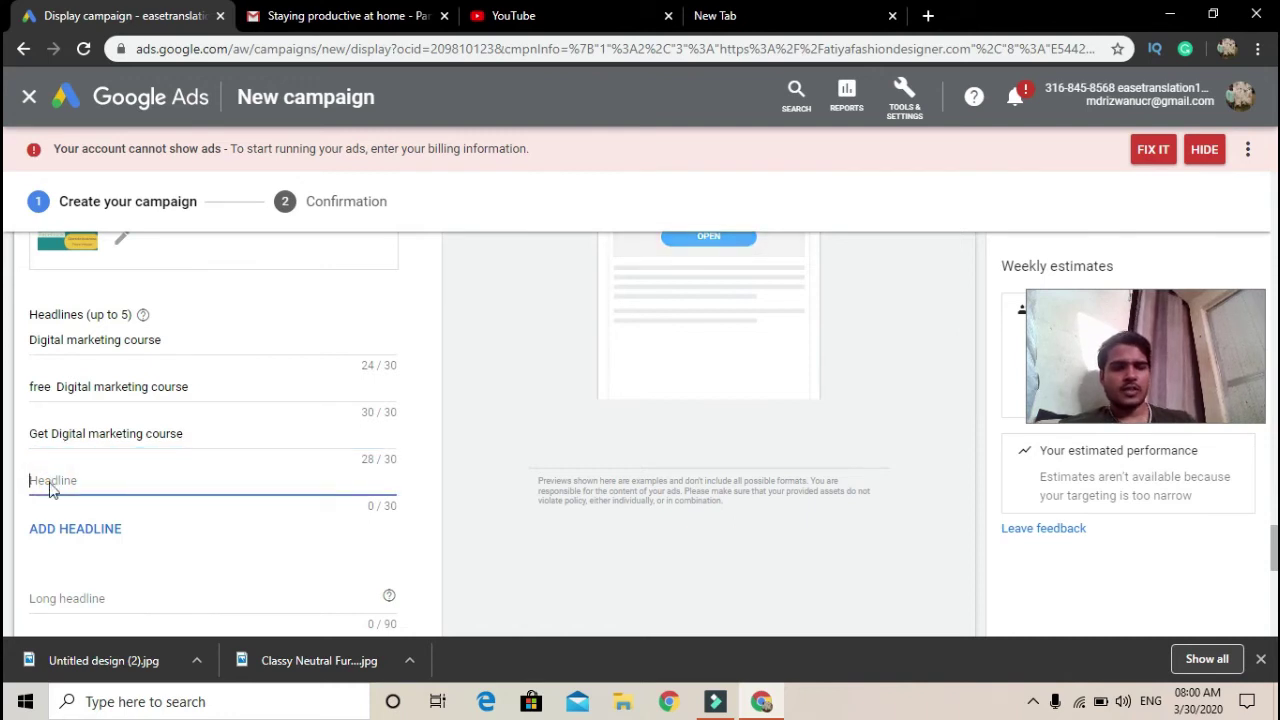
pyautogui.write('grab o')
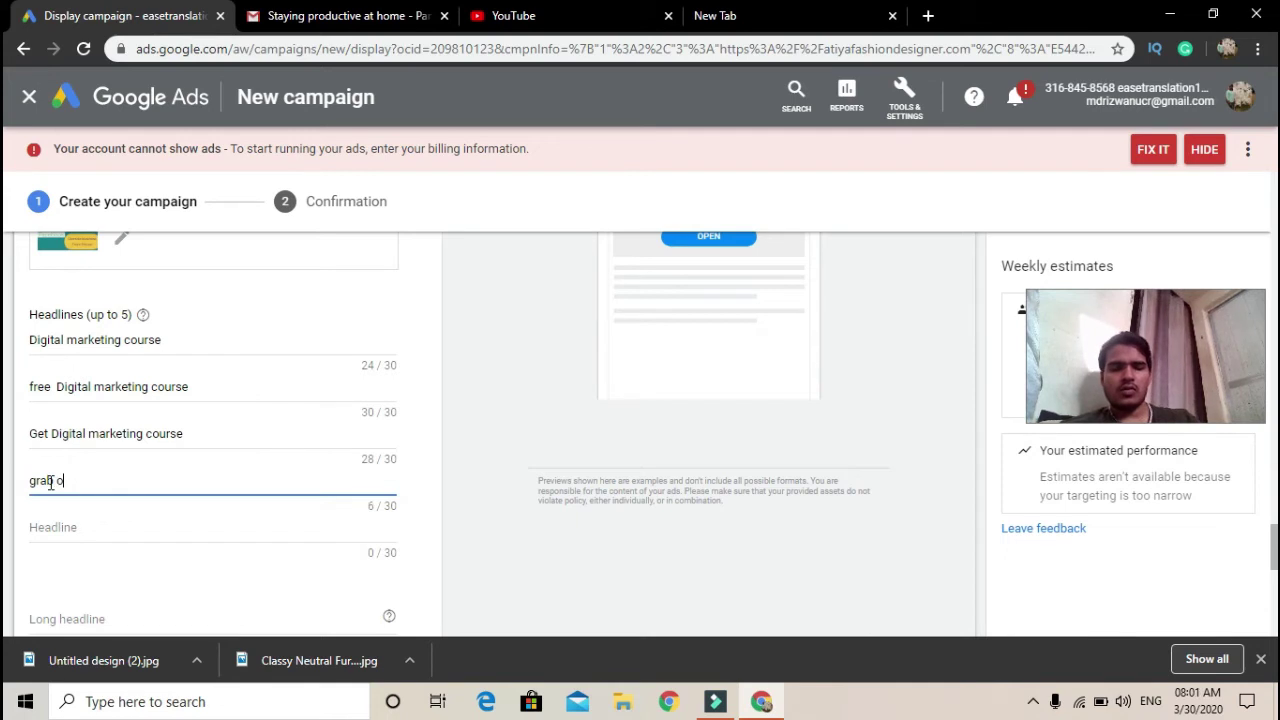
pyautogui.write('ppertun')
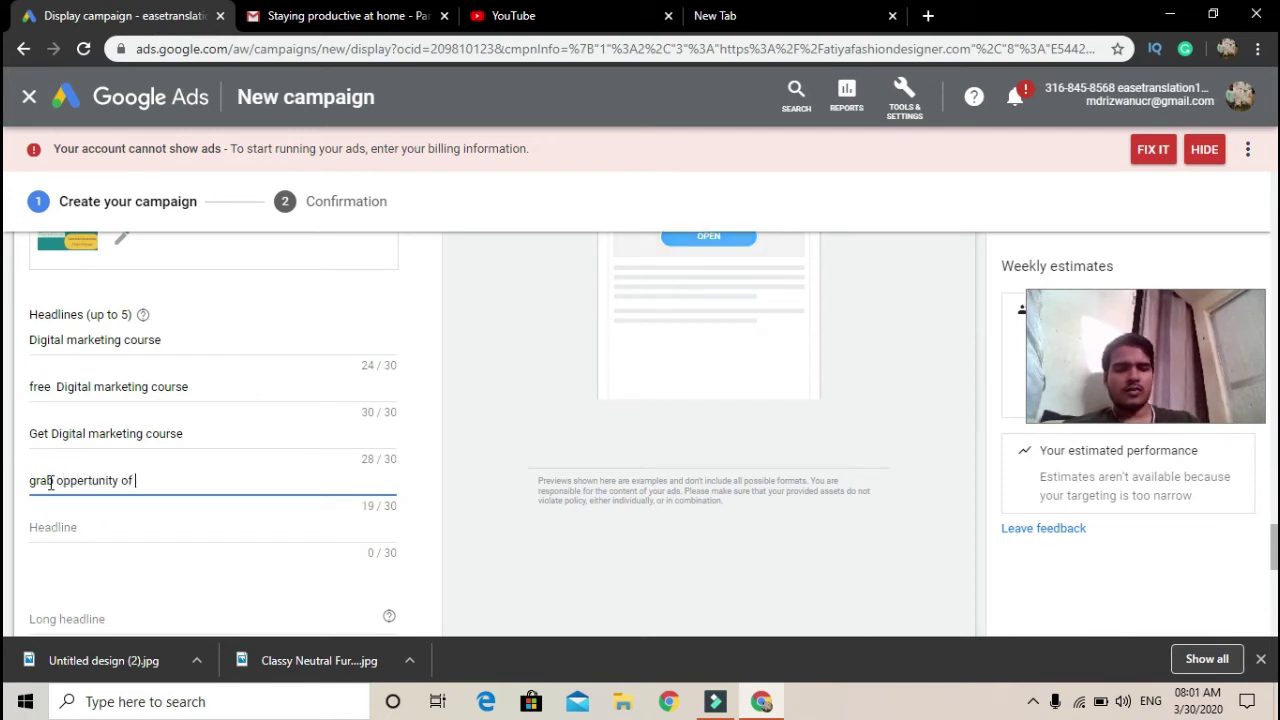
pyautogui.write('ity of')
pyautogui.hotkey('ctrl', 'v')
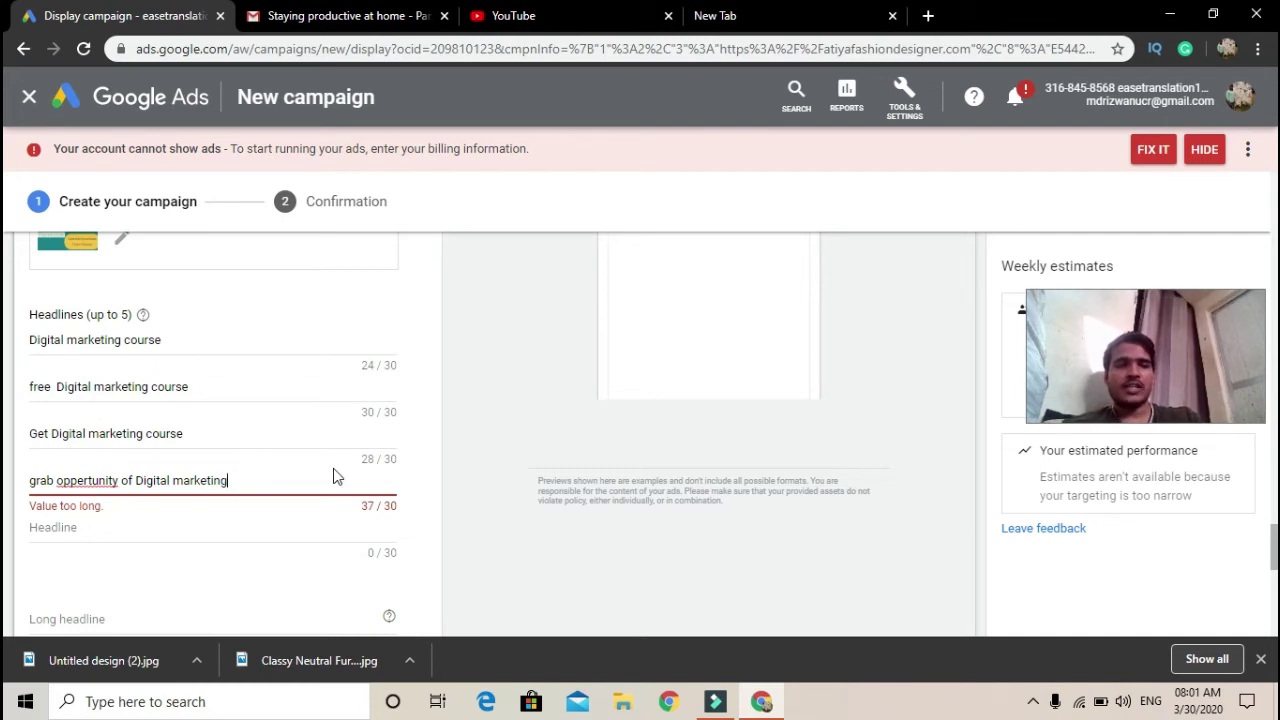
pyautogui.press('BackSpace')
pyautogui.press('BackSpace')
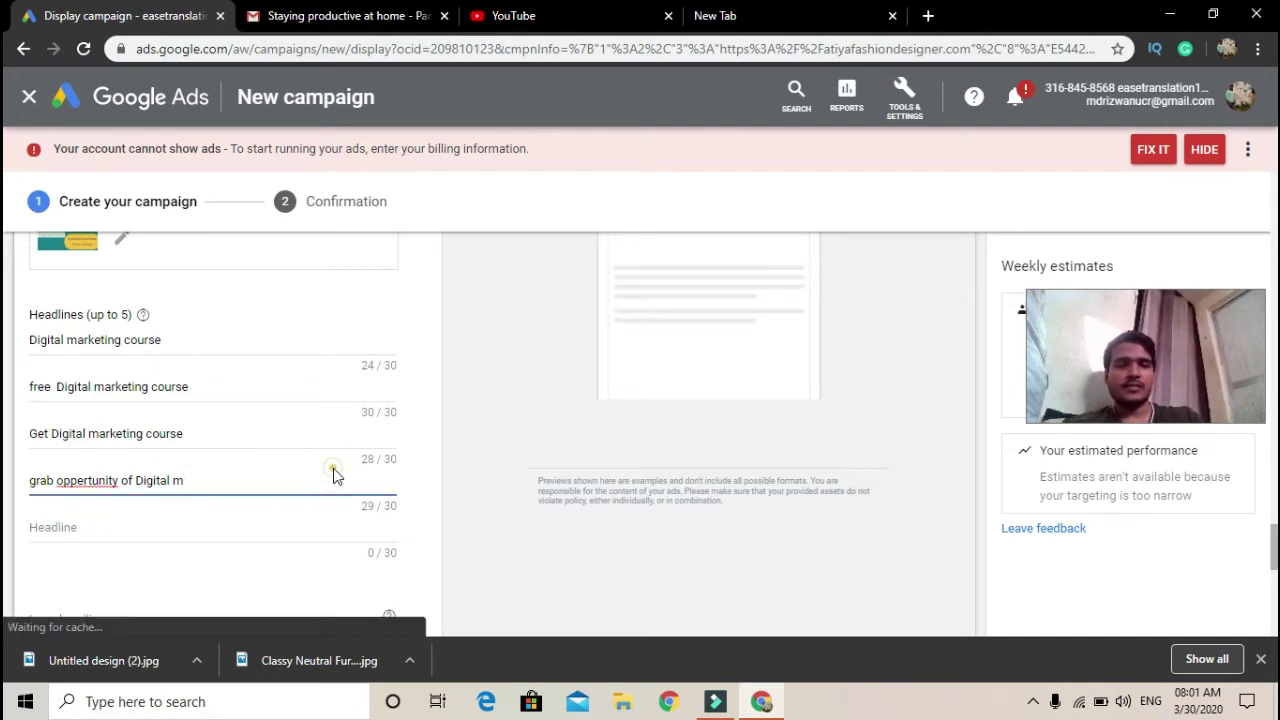
pyautogui.hotkey('shift', 'Tab')
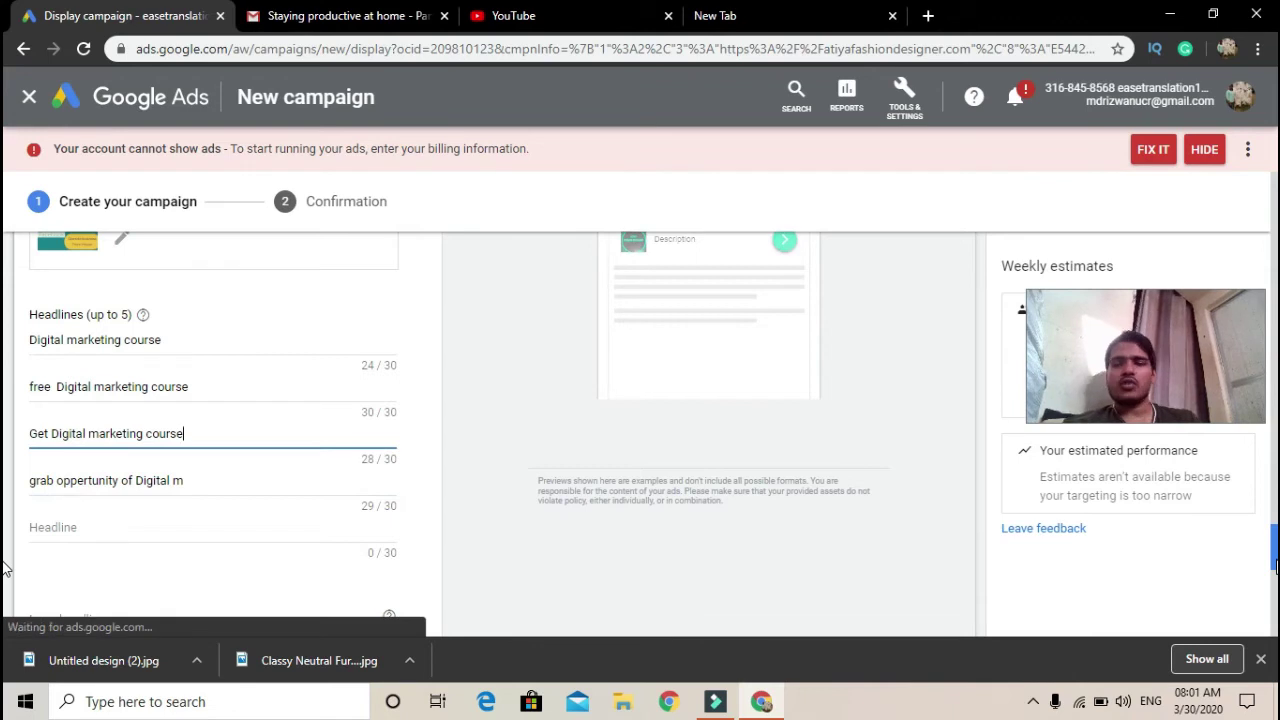
# Enter "Digital marketing course get" as the ad's fifth headline, reusing the copied course phrase
pyautogui.click(1274, 565)
pyautogui.moveTo(1274, 565); pyautogui.dragTo(1274, 587)
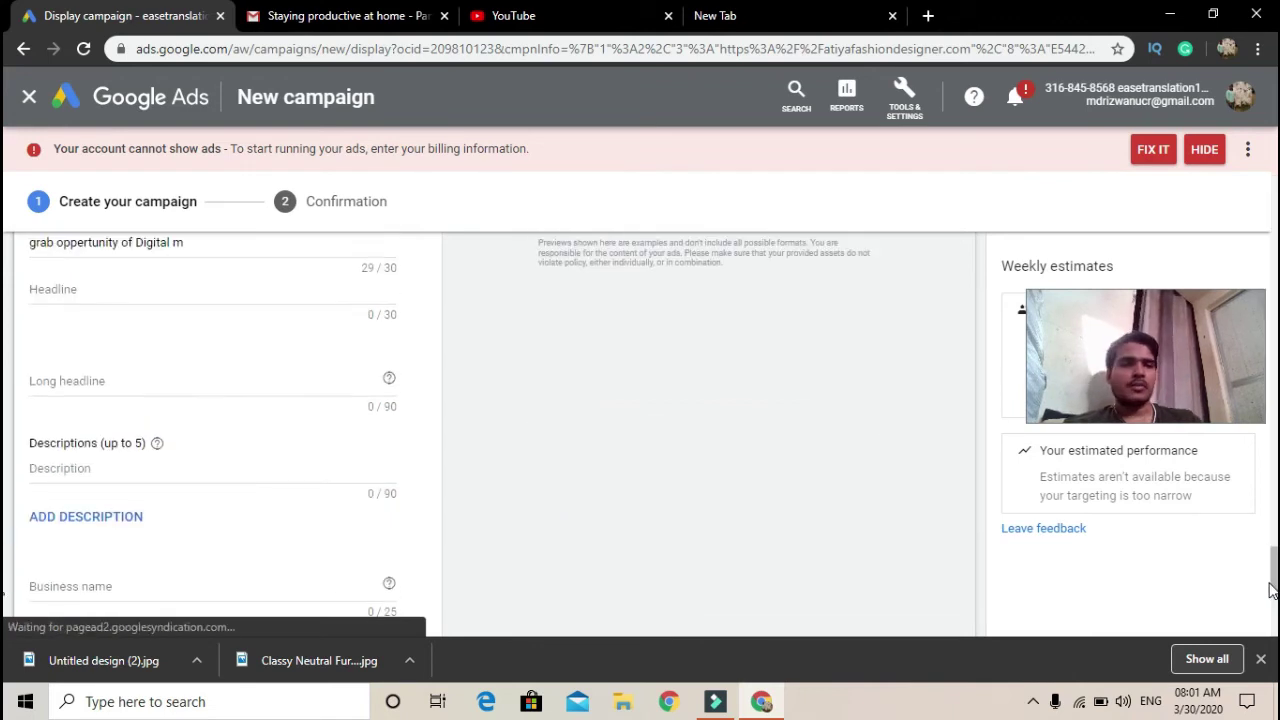
pyautogui.click(106, 287)
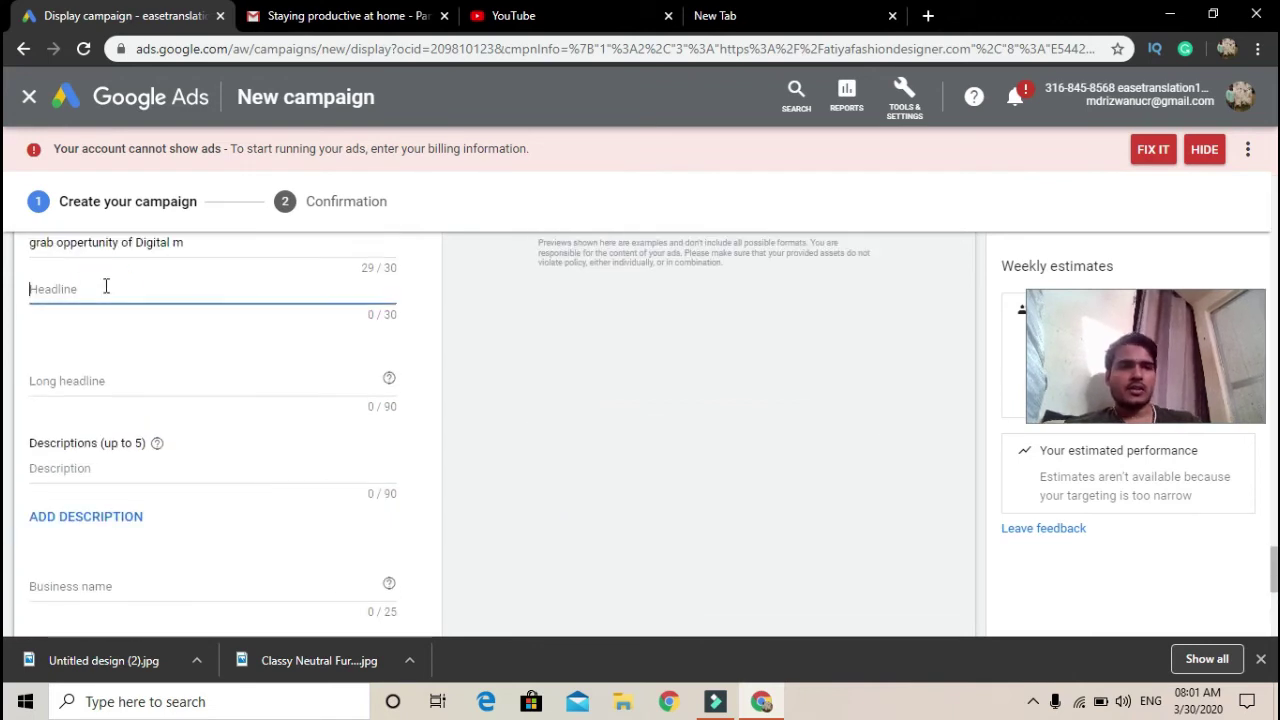
pyautogui.hotkey('ctrl', 'v')
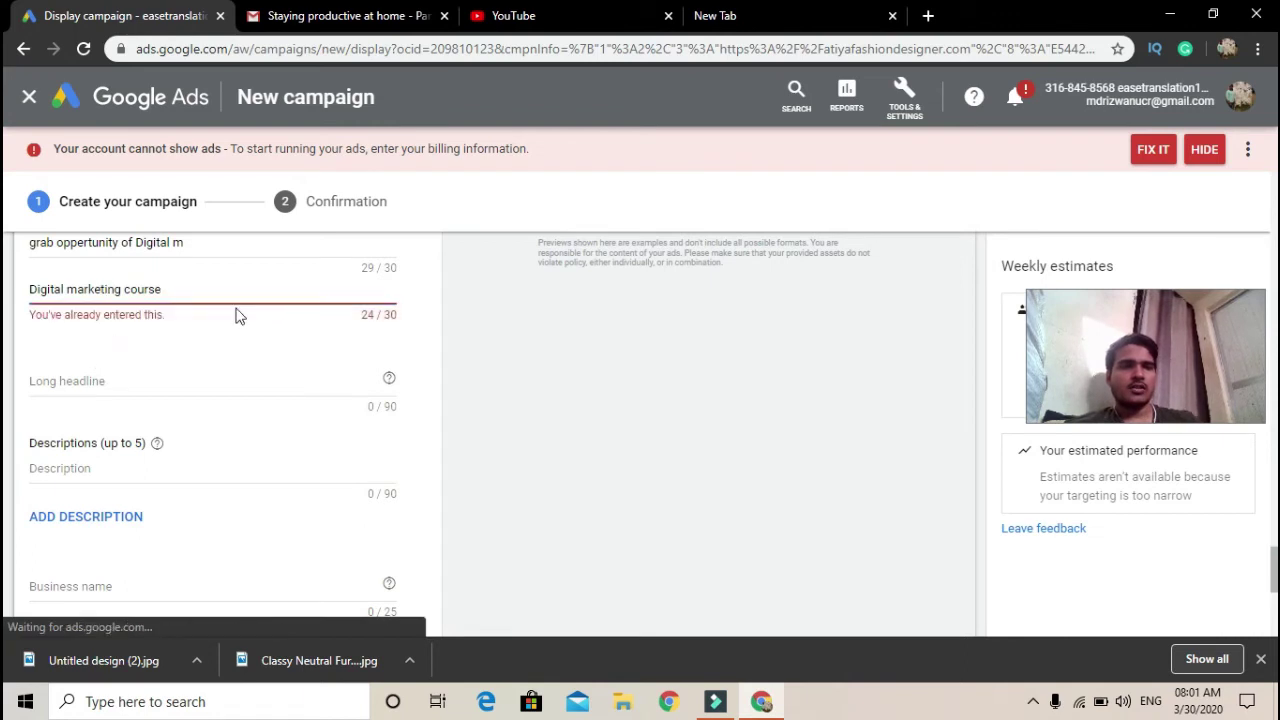
pyautogui.click(170, 294)
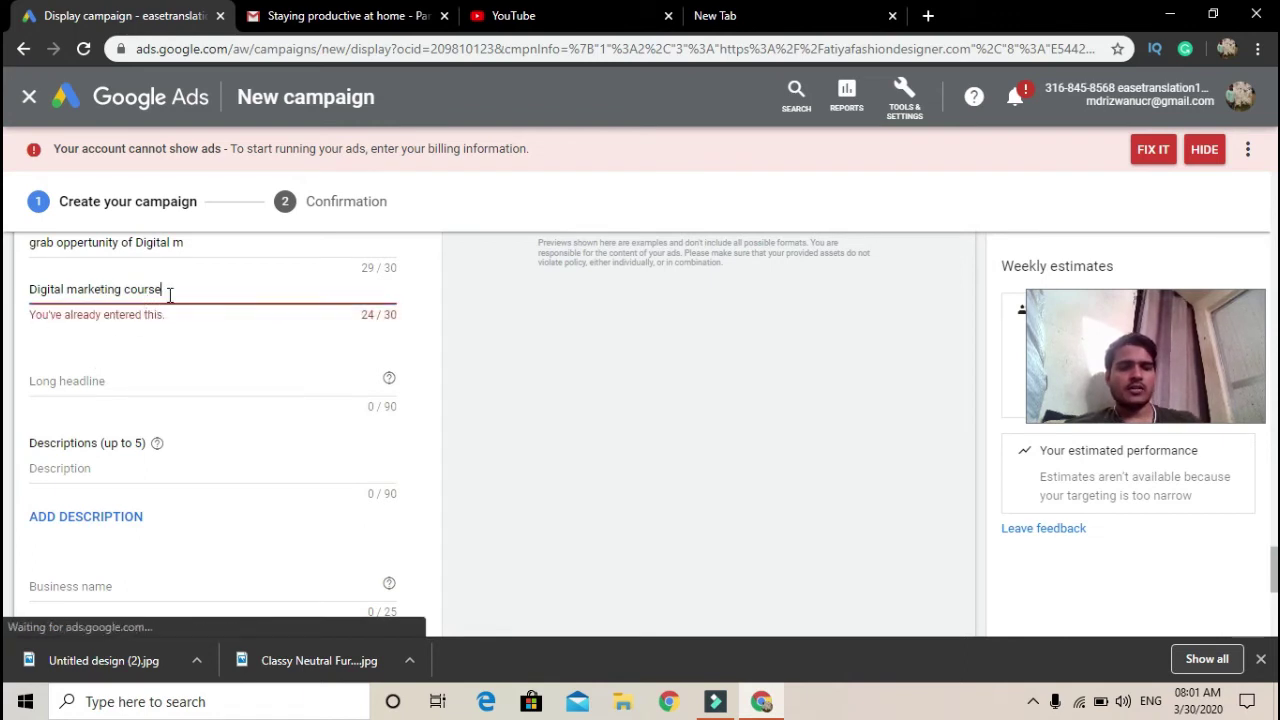
pyautogui.write('g')
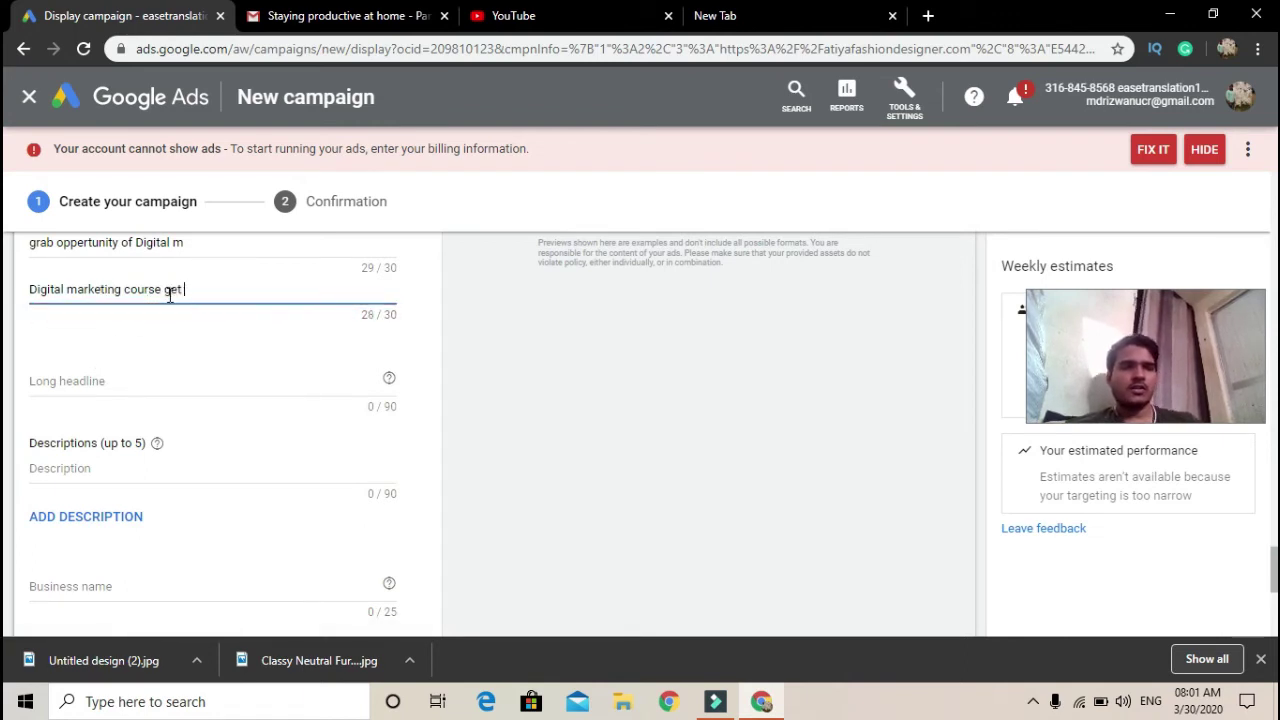
pyautogui.write('et')
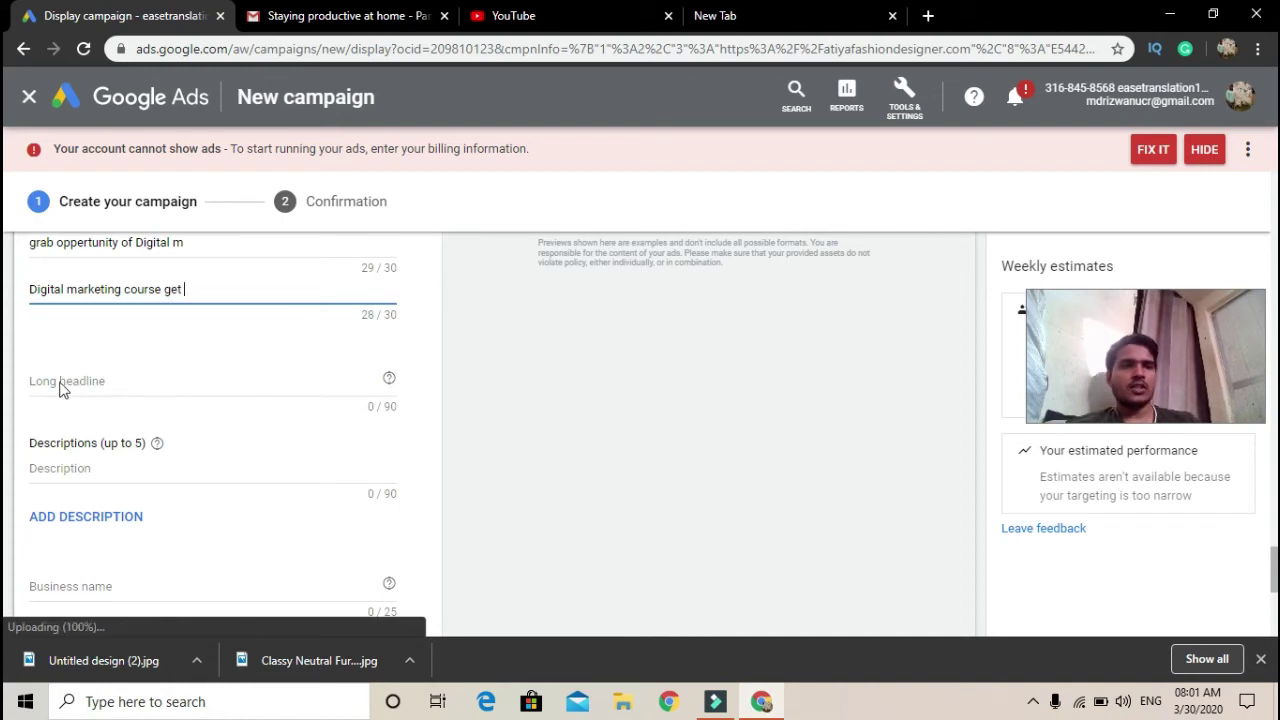
# Enter "Digital marketing course best option" as the ad's long headline
pyautogui.click(53, 381)
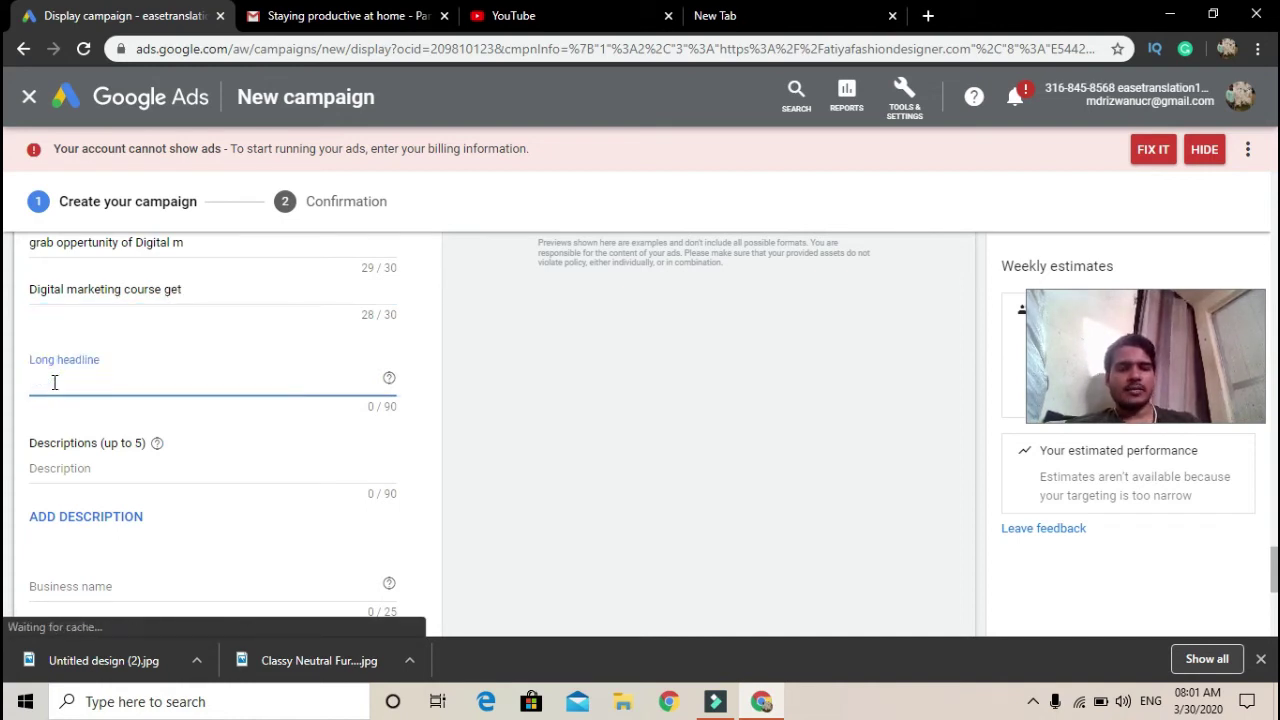
pyautogui.write('Digital marketing course best')
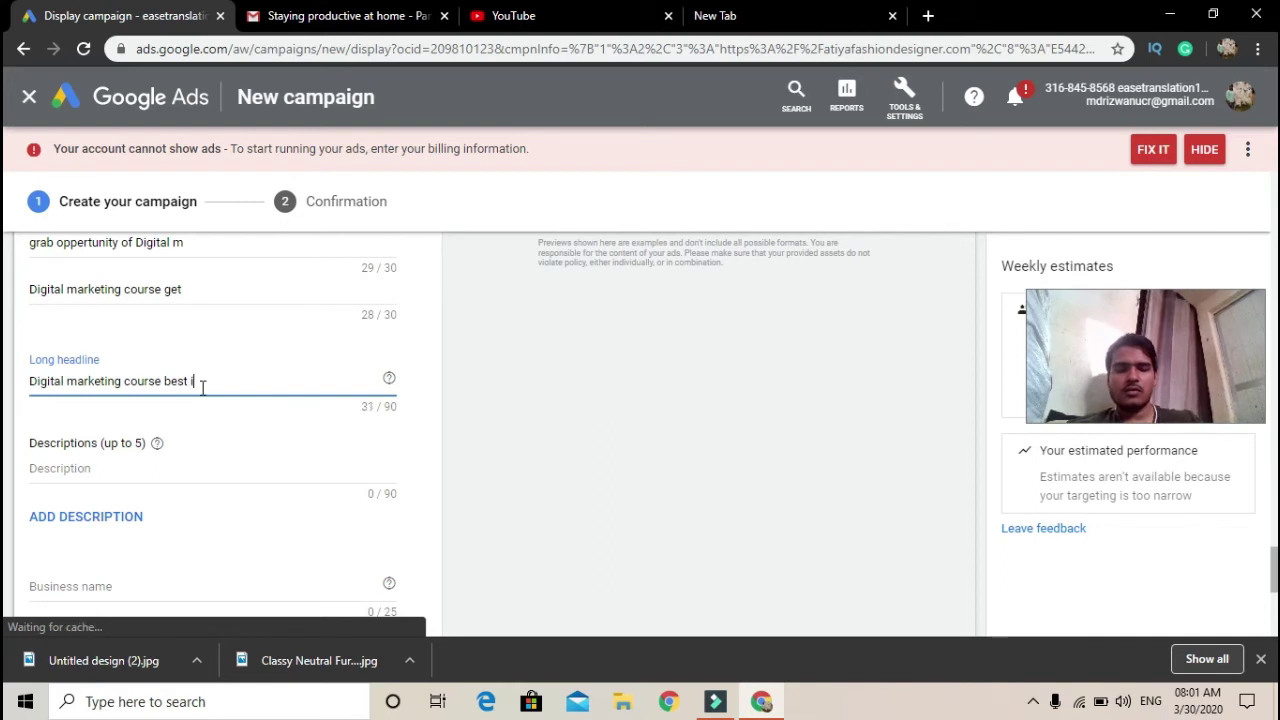
pyautogui.write('option')
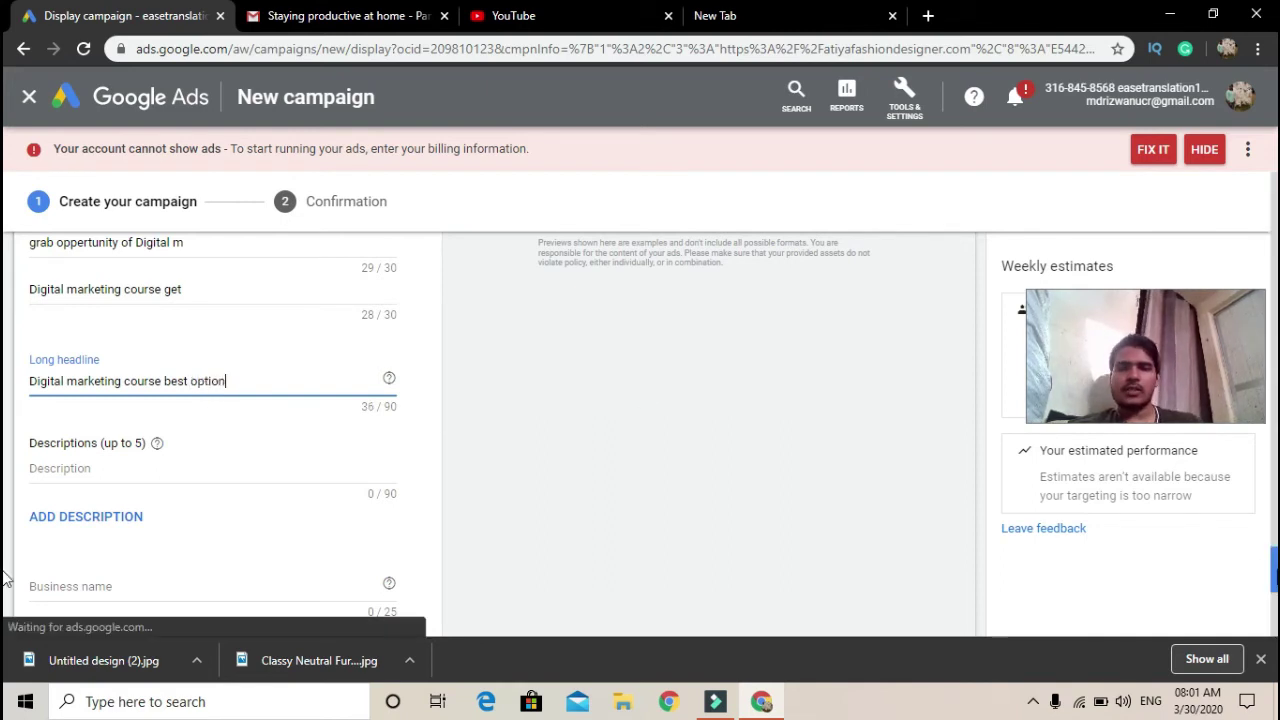
# Enter "Digital marketing course" as the ad's first description
pyautogui.scroll(-1, 1172, 558)
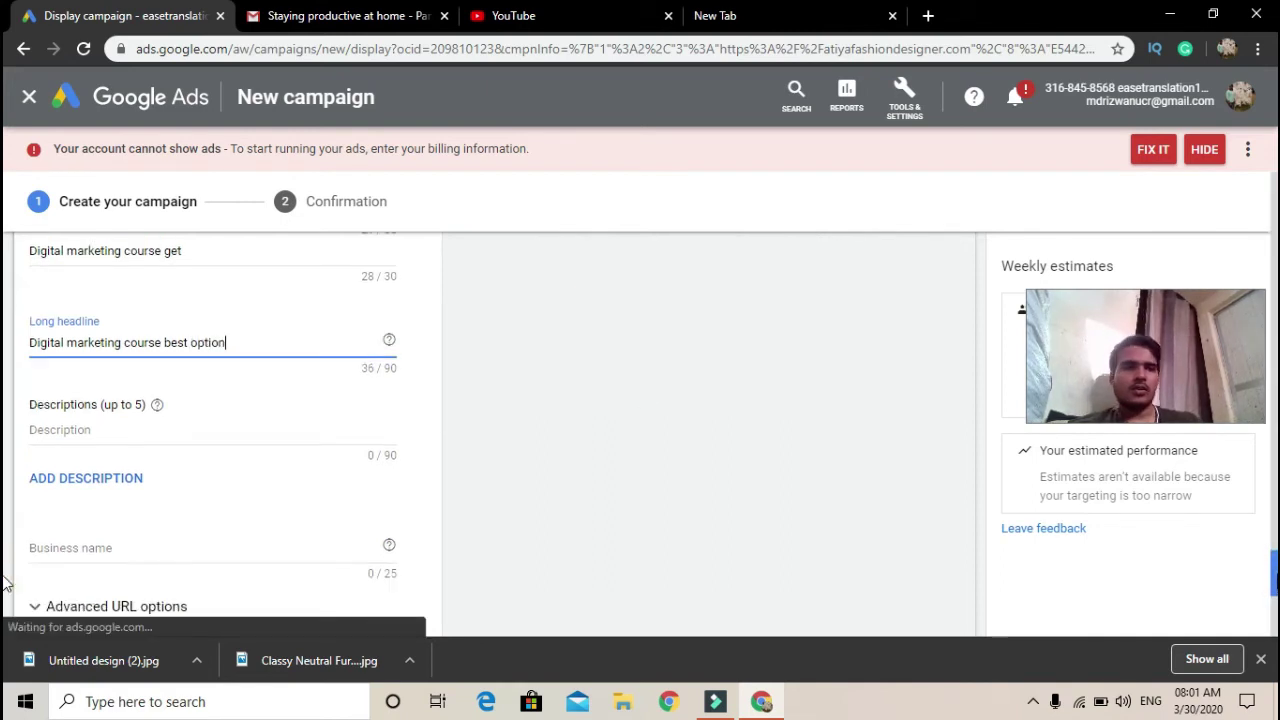
pyautogui.click(110, 433)
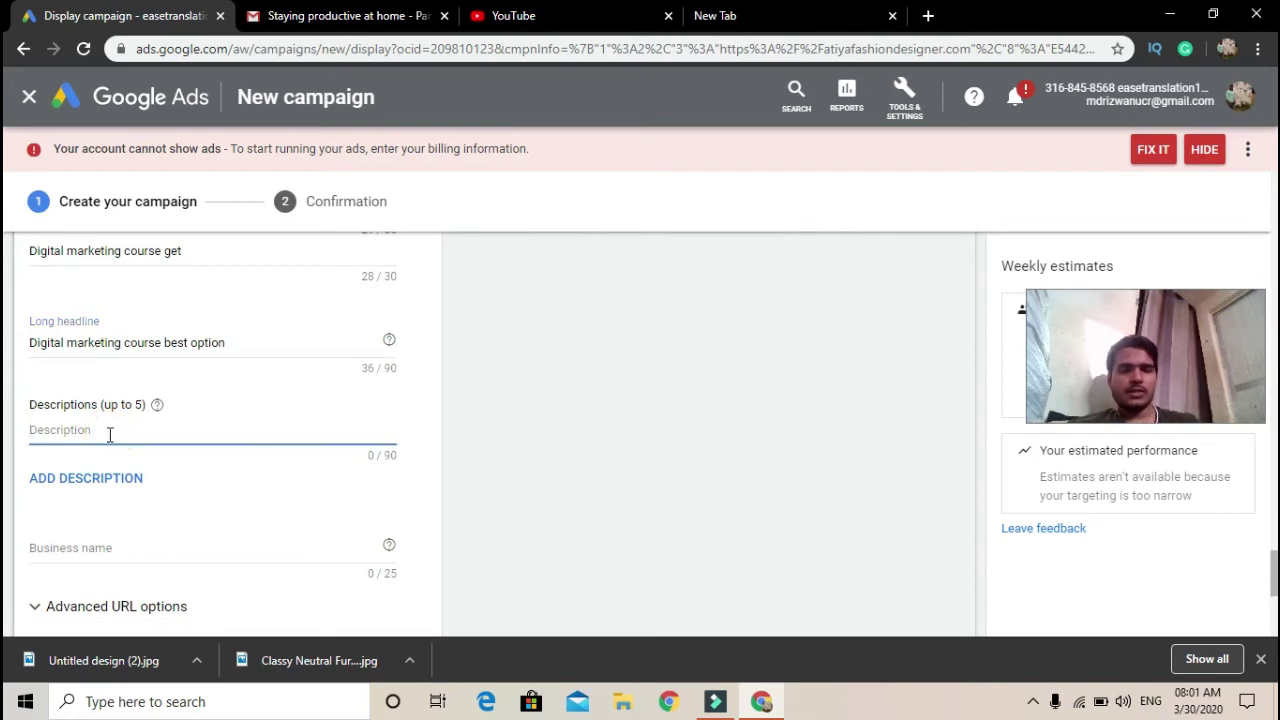
pyautogui.write('Digital marketing course')
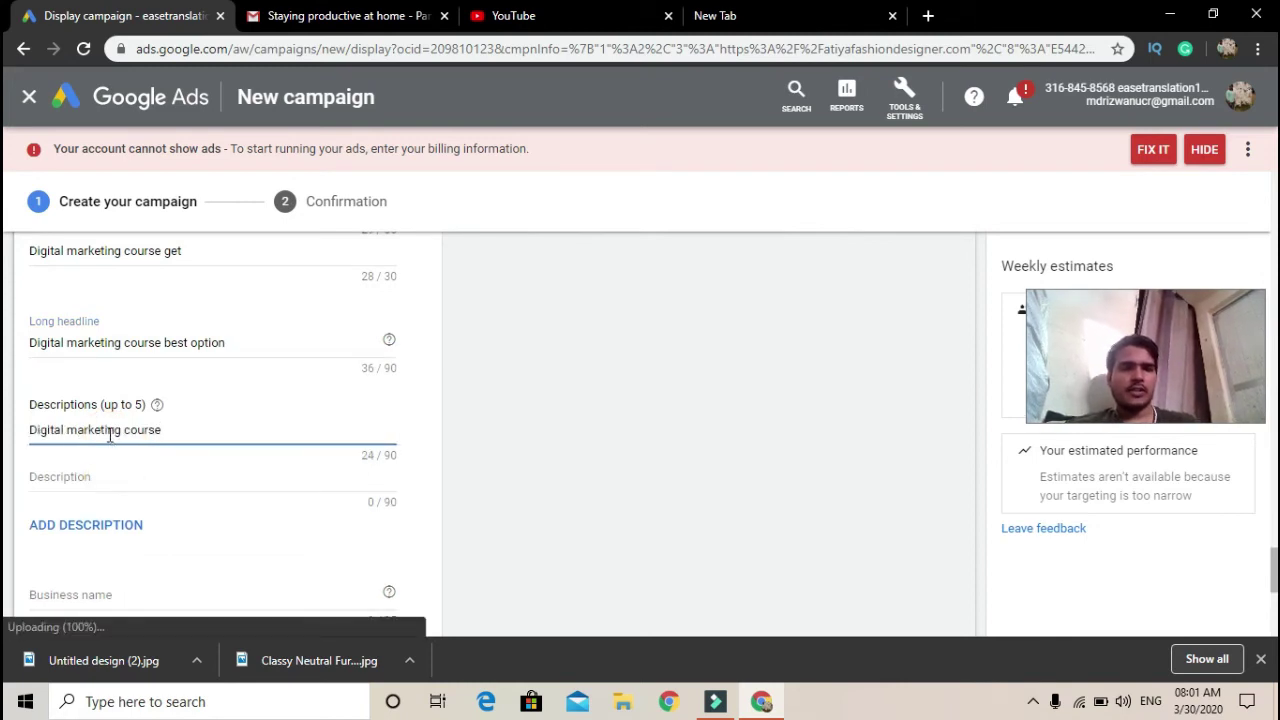
# Expand the ad's advanced URL options to view the tracking template, final URL suffix and custom parameter settings
pyautogui.scroll(-1, 105, 530)
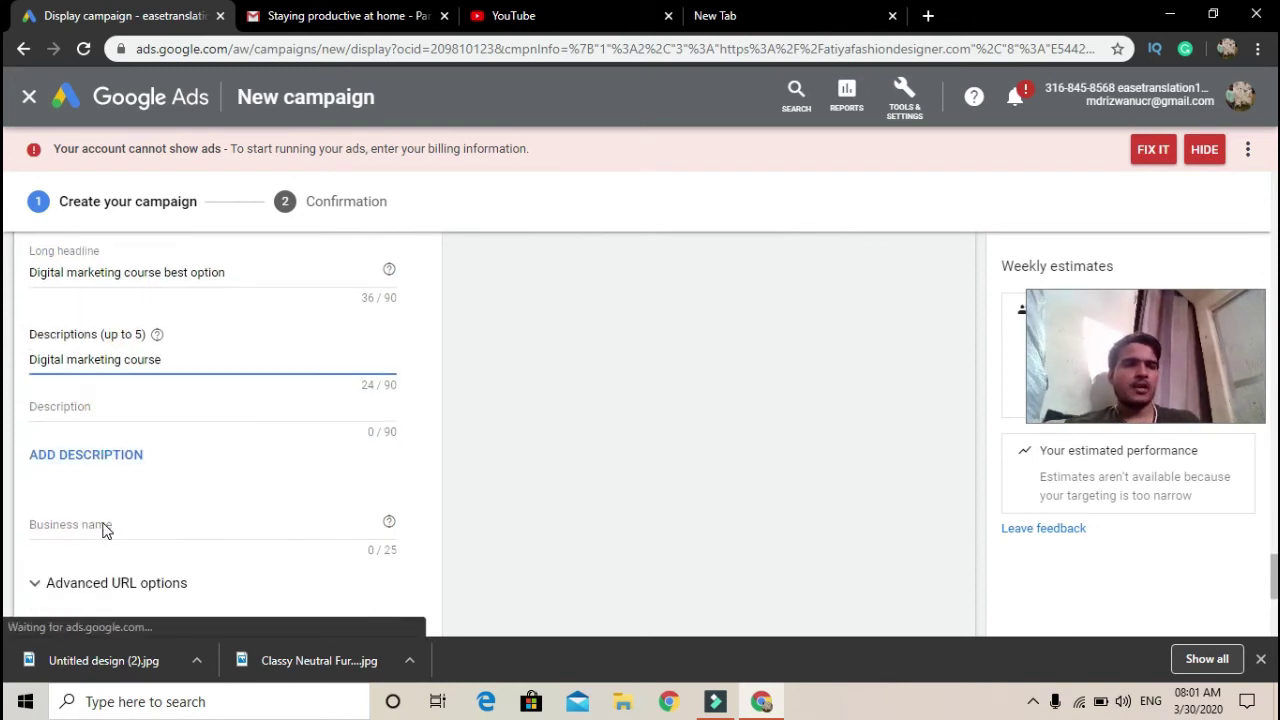
pyautogui.scroll(-1, 105, 530)
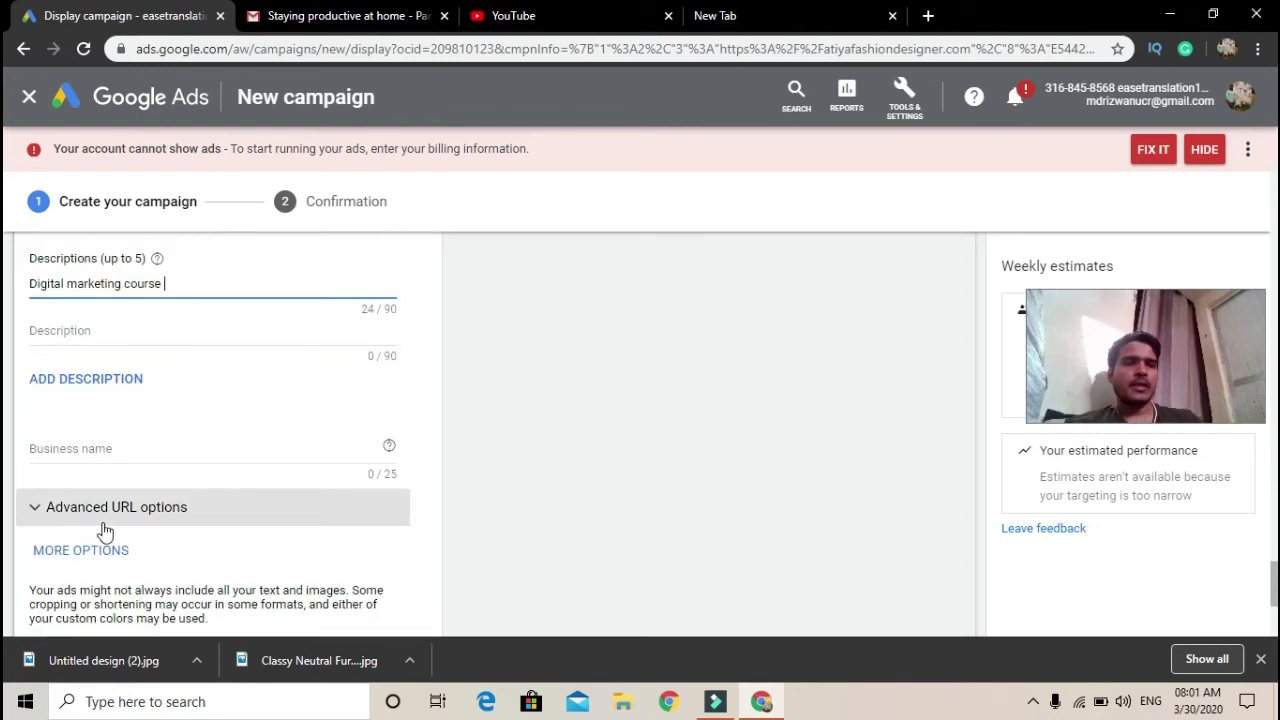
pyautogui.scroll(-2, 140, 450)
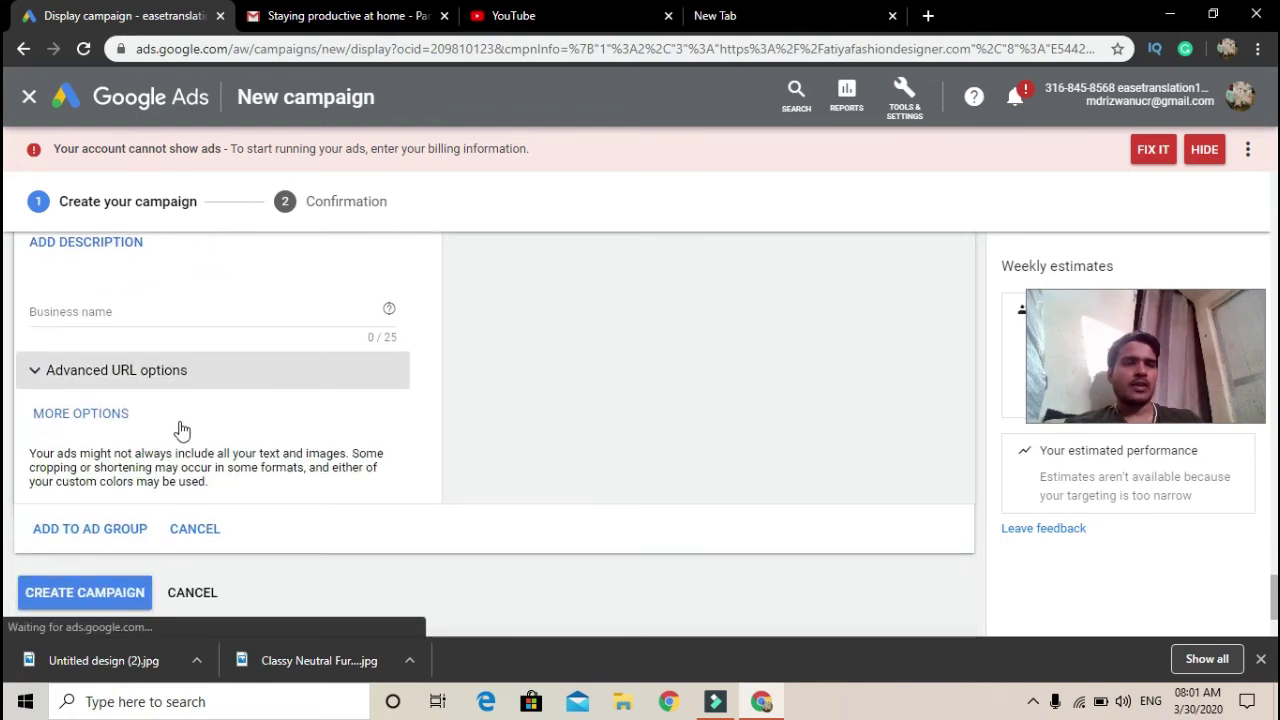
pyautogui.scroll(-1, 181, 430)
pyautogui.click(68, 289)
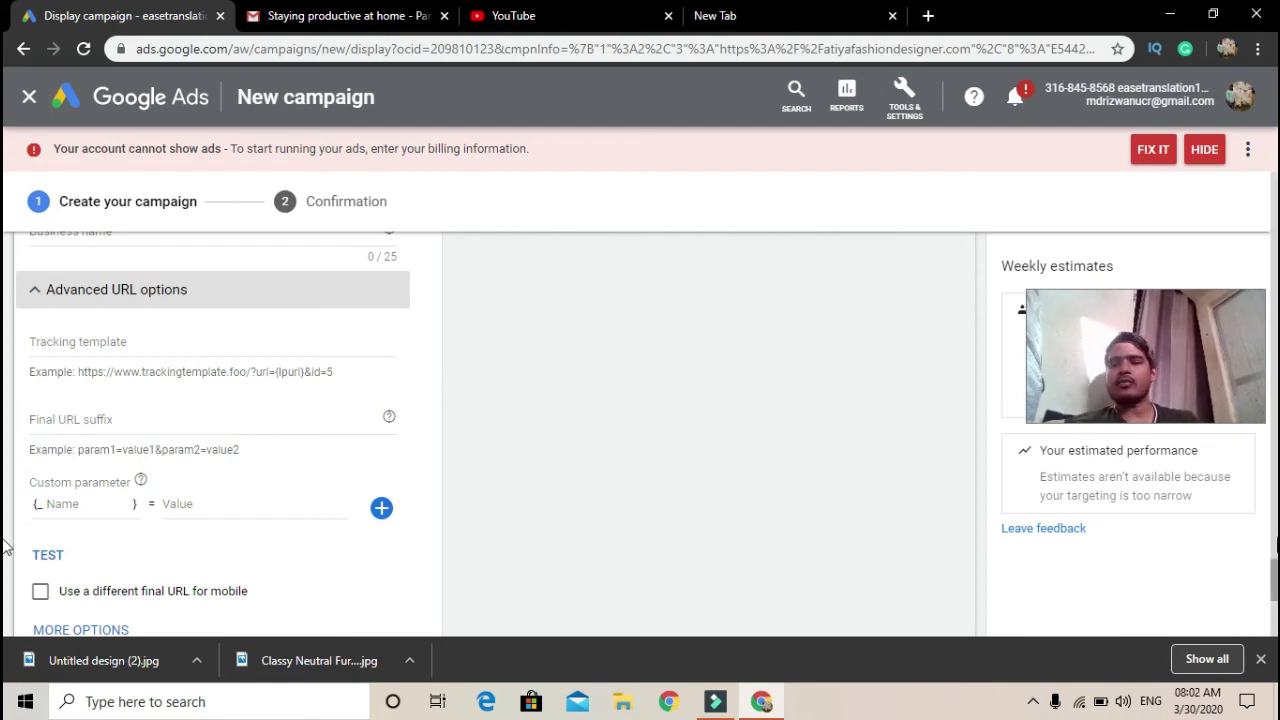
# Try to create the campaign with the current ad settings
pyautogui.scroll(-1, 5, 585)
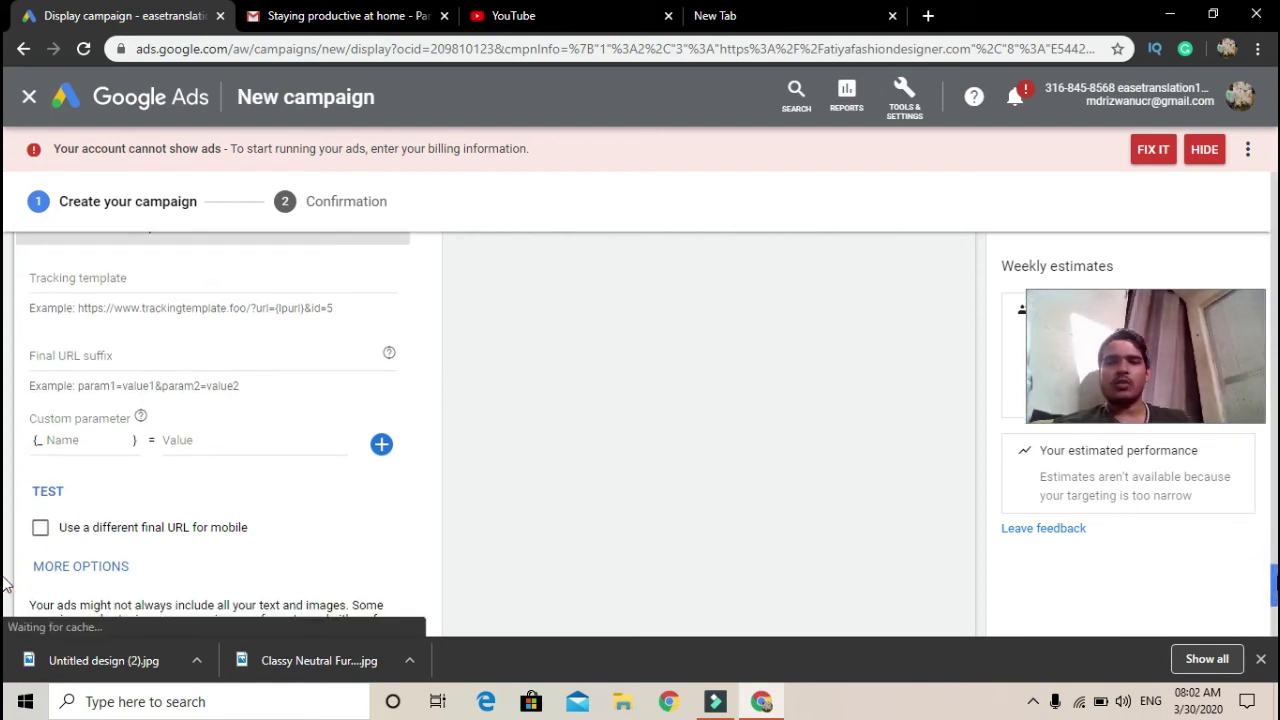
pyautogui.scroll(-3, 5, 585)
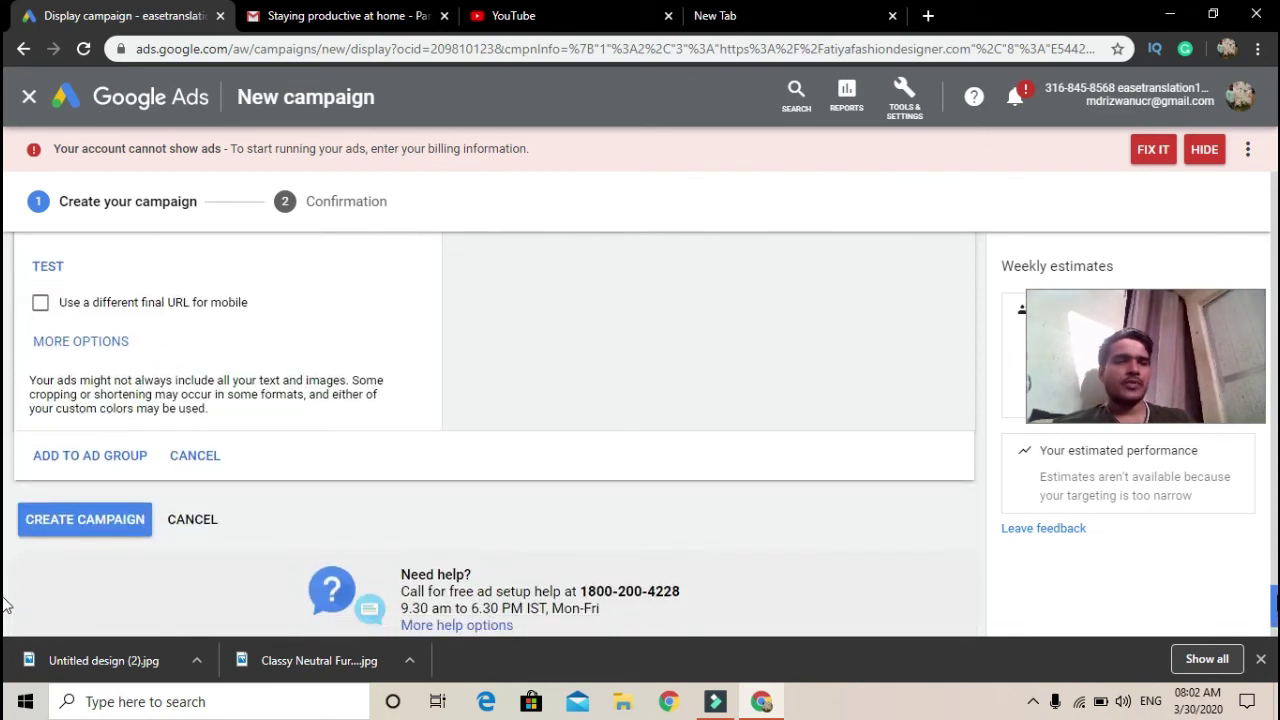
pyautogui.click(88, 520)
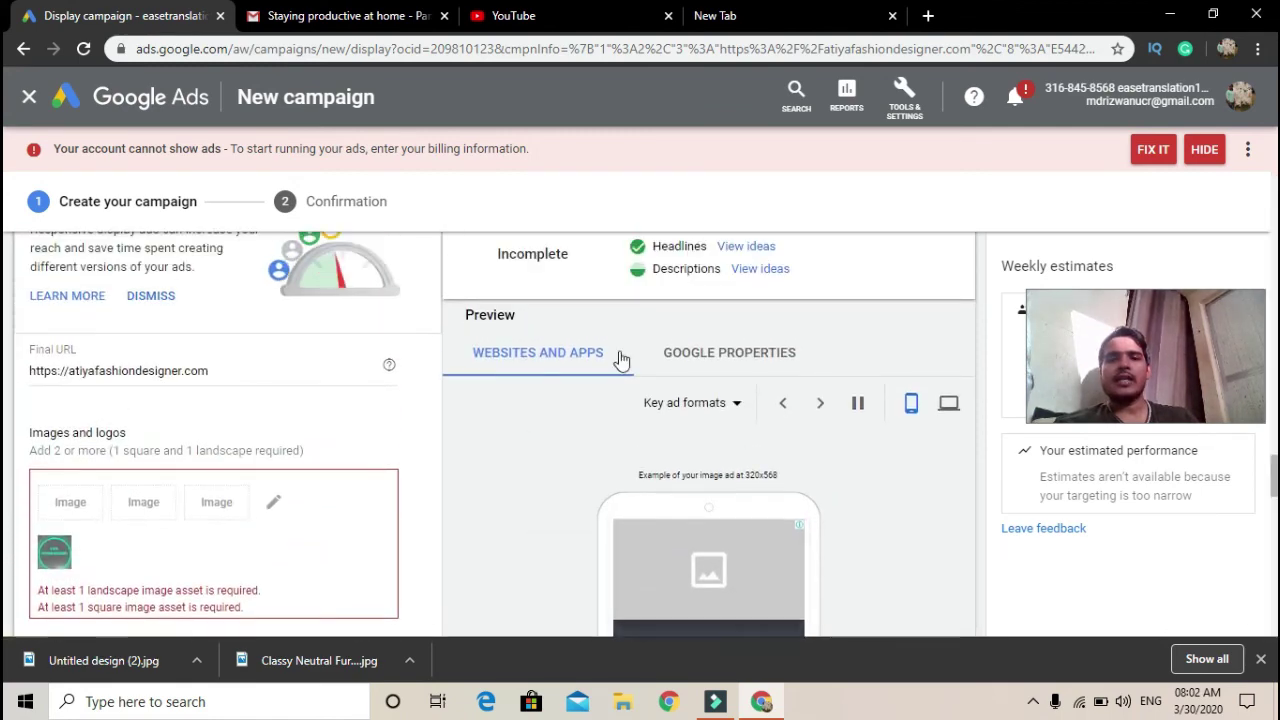
# Preview the ad on Google properties and filter the preview to YouTube
pyautogui.click(680, 349)
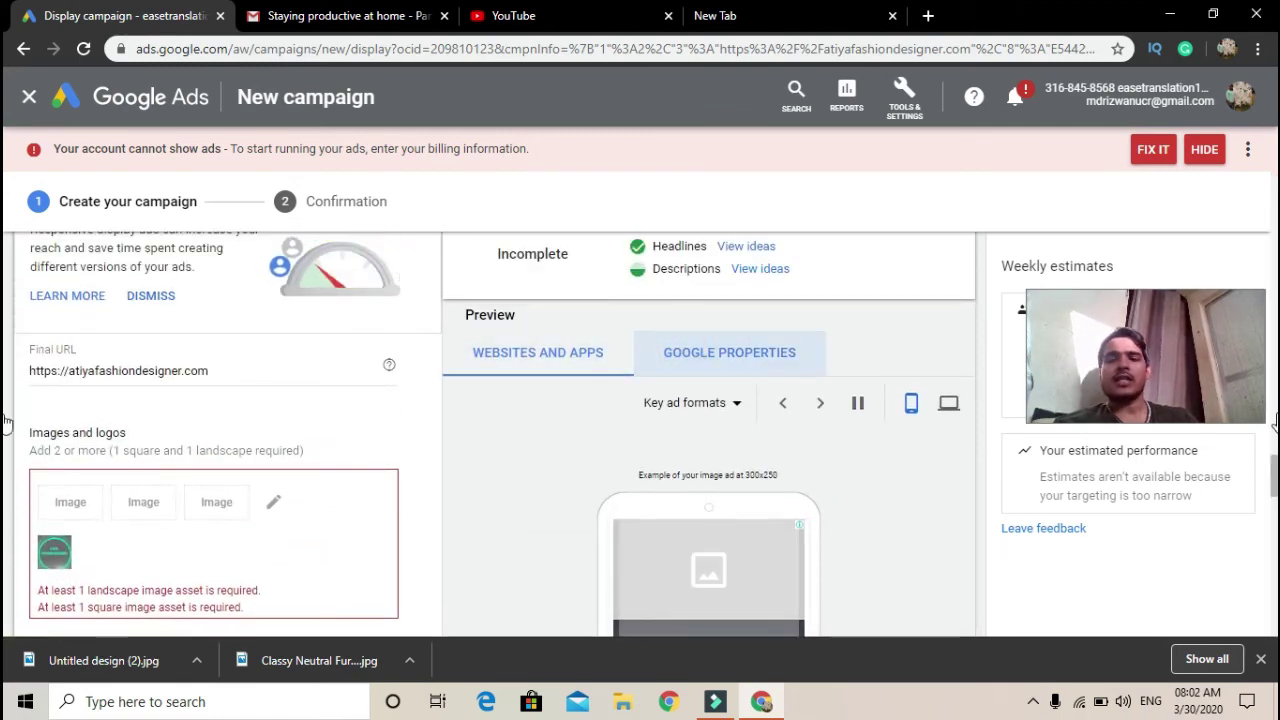
pyautogui.moveTo(1275, 480); pyautogui.dragTo(1275, 507)
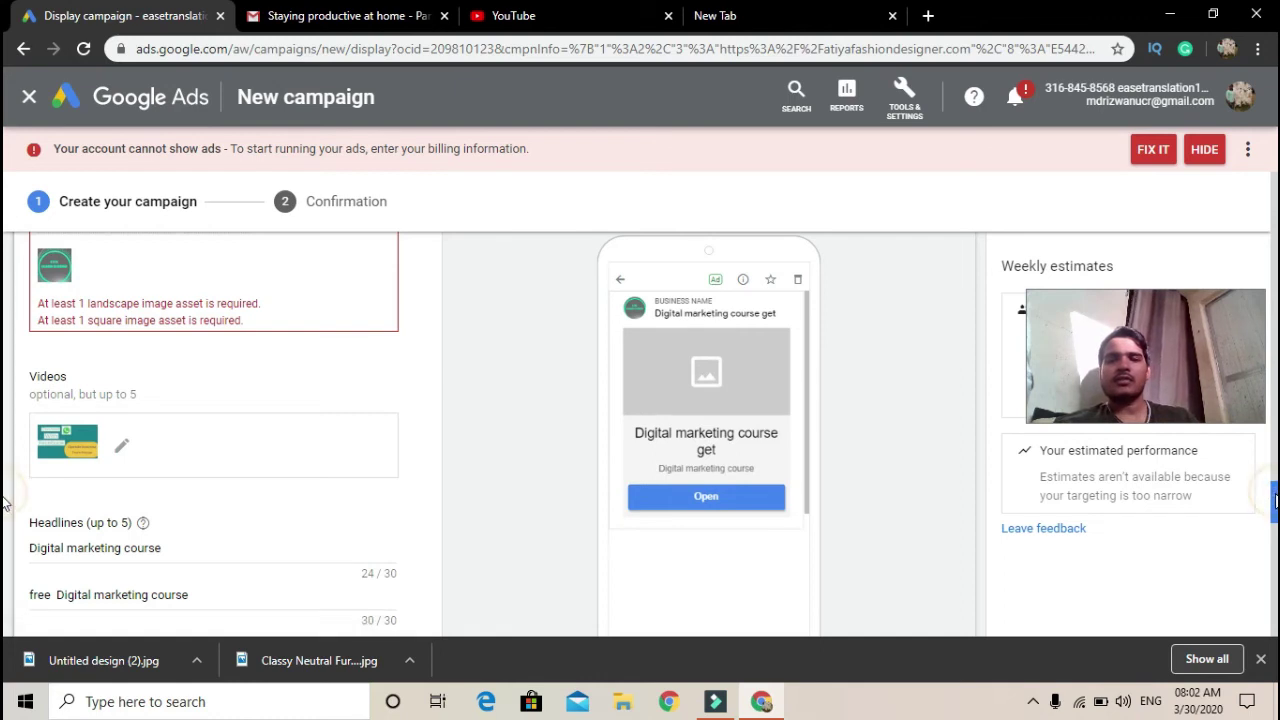
pyautogui.scroll(-1, 3, 500)
pyautogui.scroll(3, 3, 500)
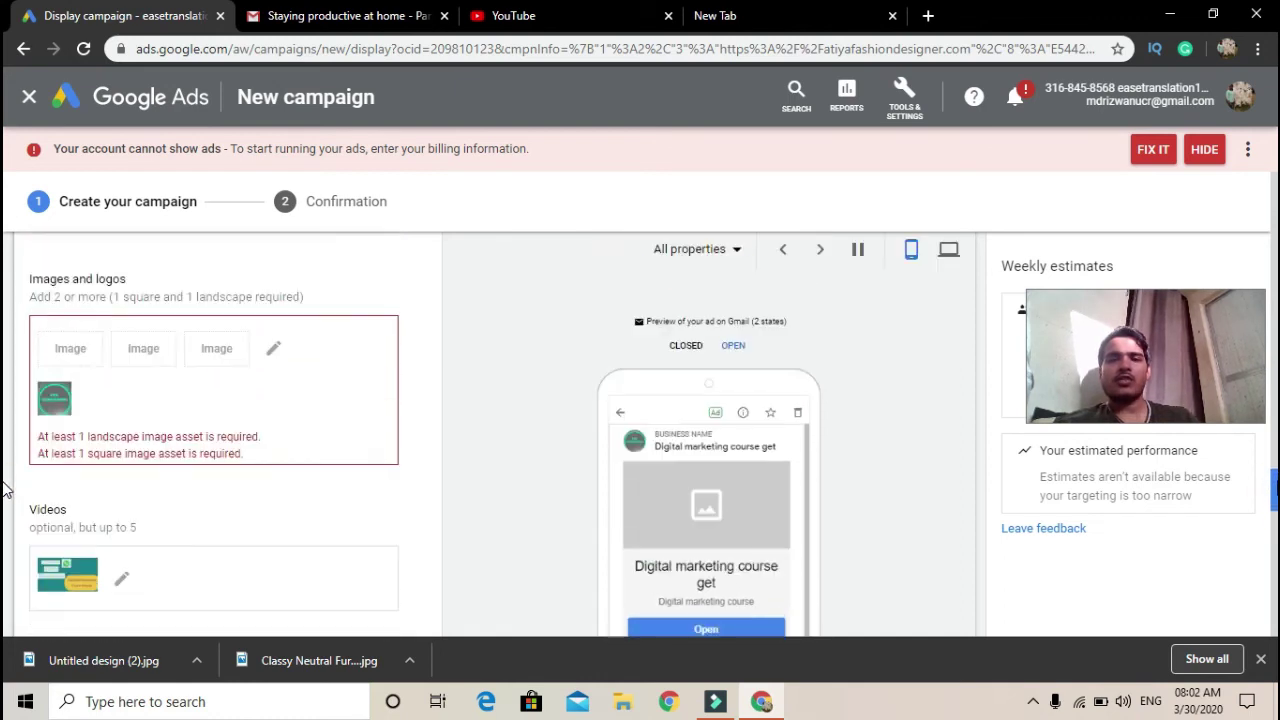
pyautogui.click(718, 257)
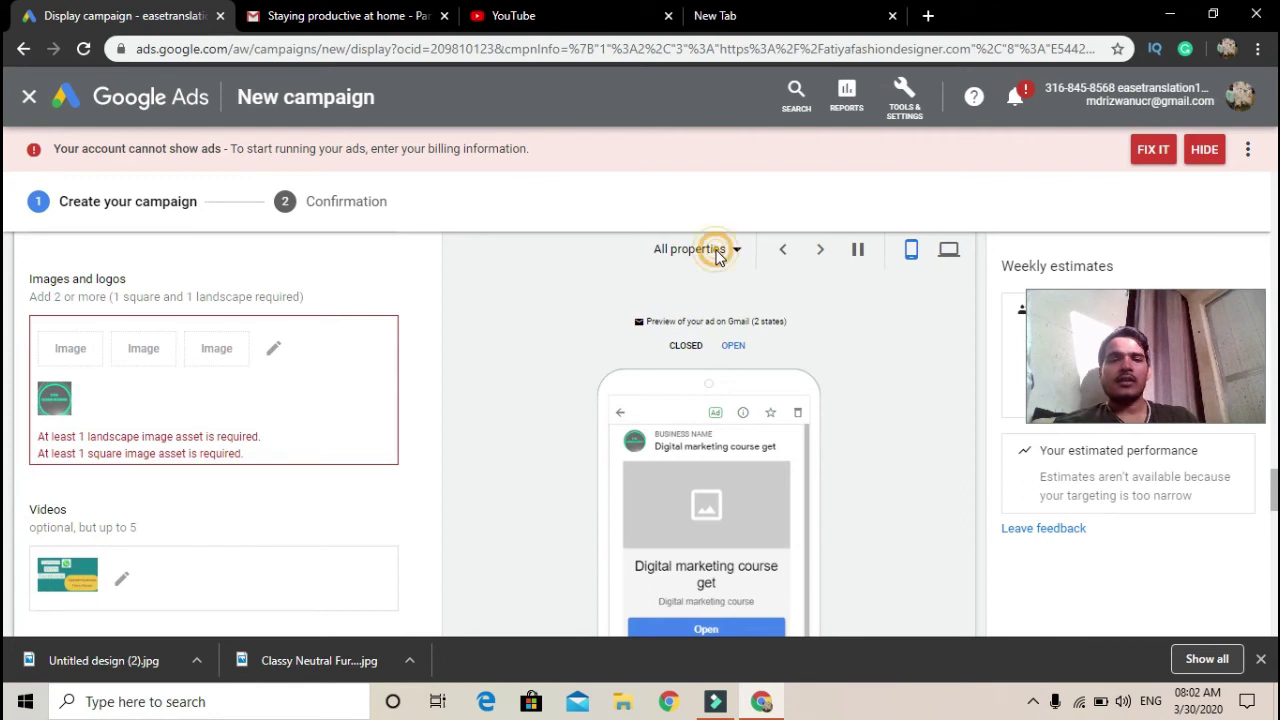
pyautogui.click(738, 254)
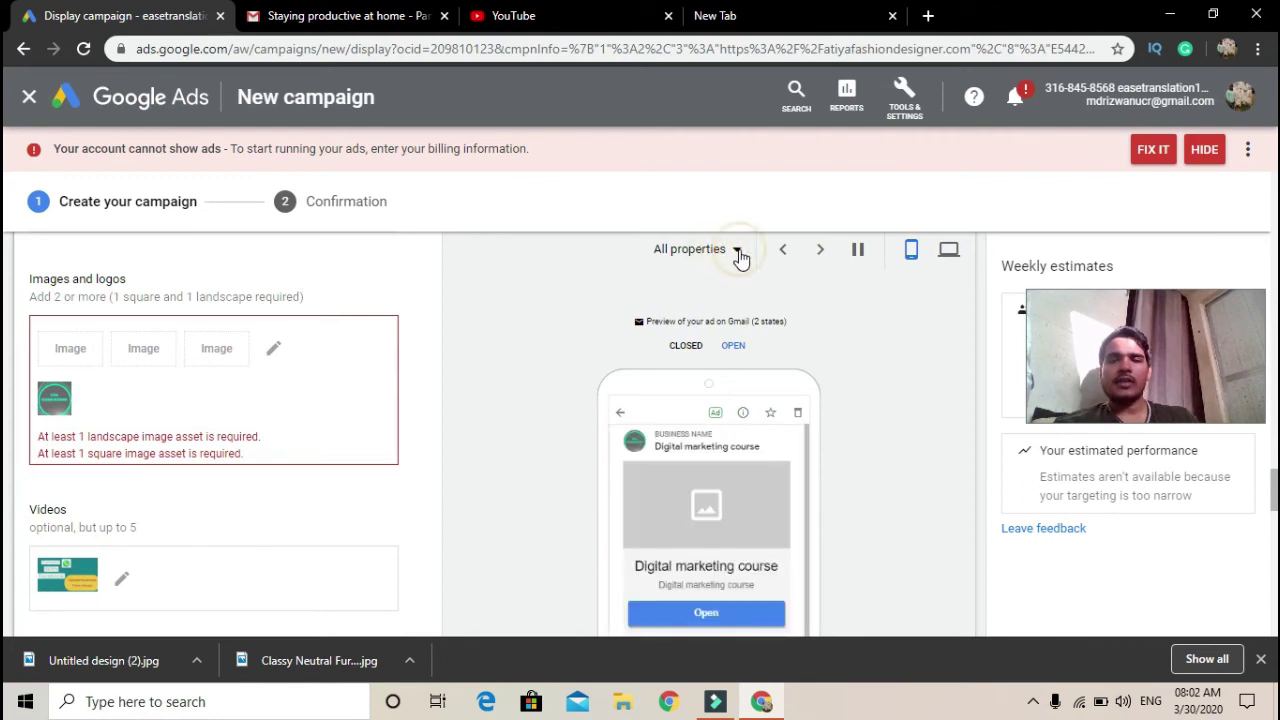
pyautogui.click(719, 301)
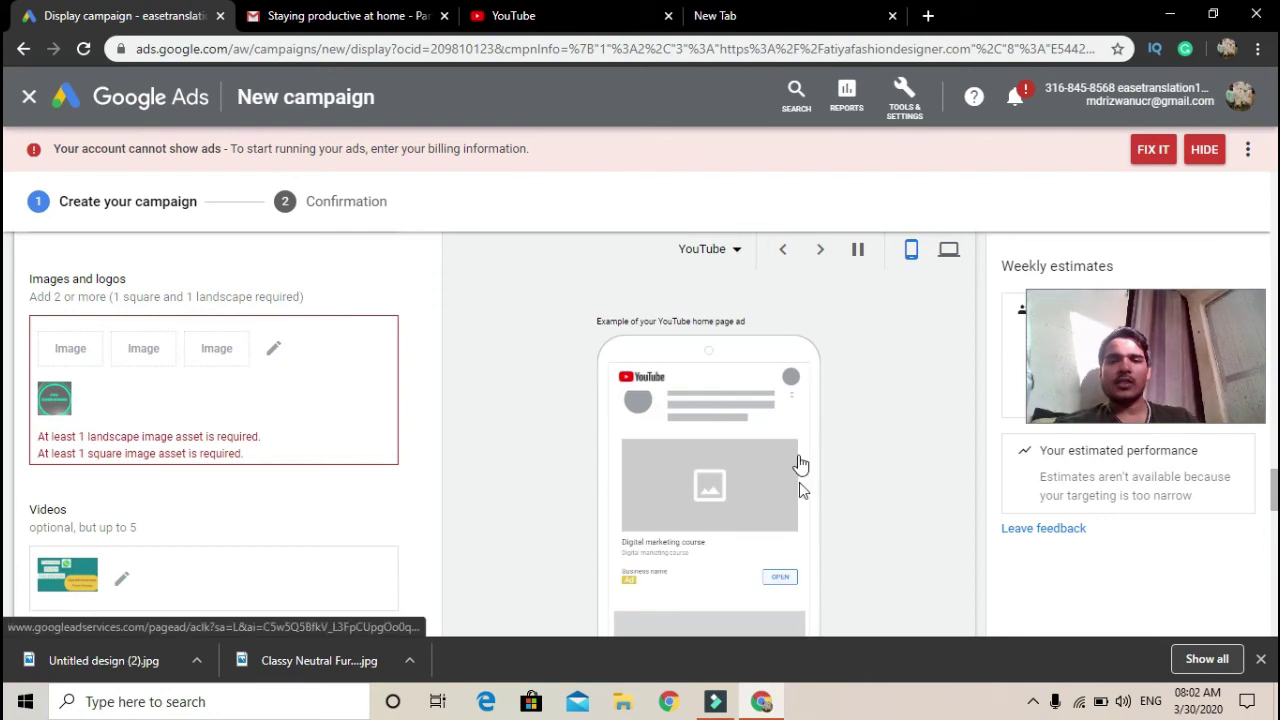
# Switch the ad preview to Gmail and view it in the desktop layout
pyautogui.click(737, 252)
pyautogui.click(727, 331)
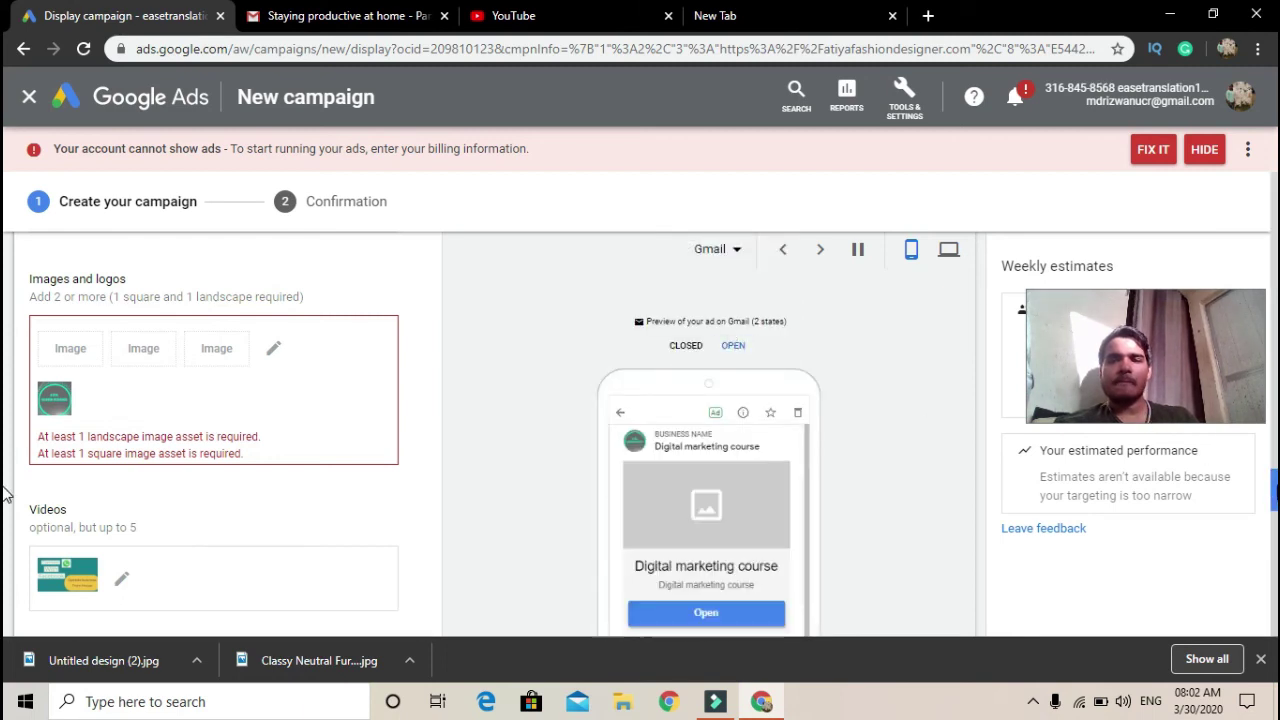
pyautogui.scroll(1, 5, 488)
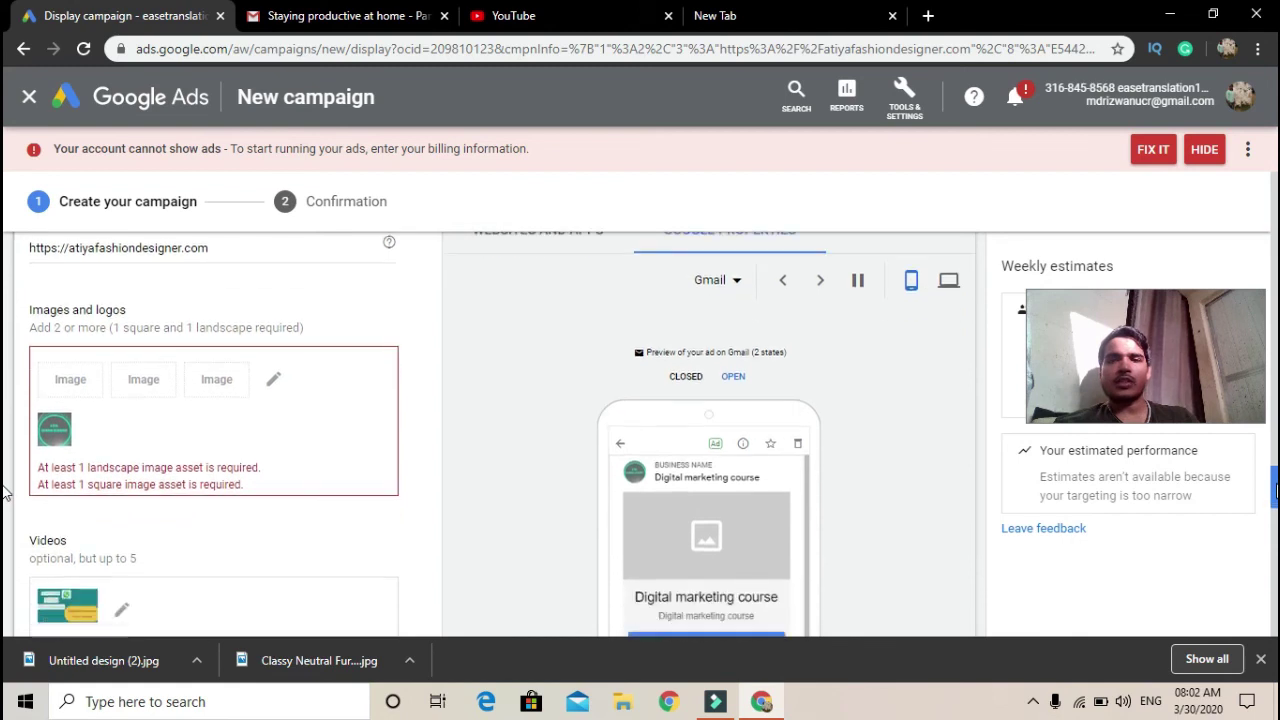
pyautogui.click(948, 281)
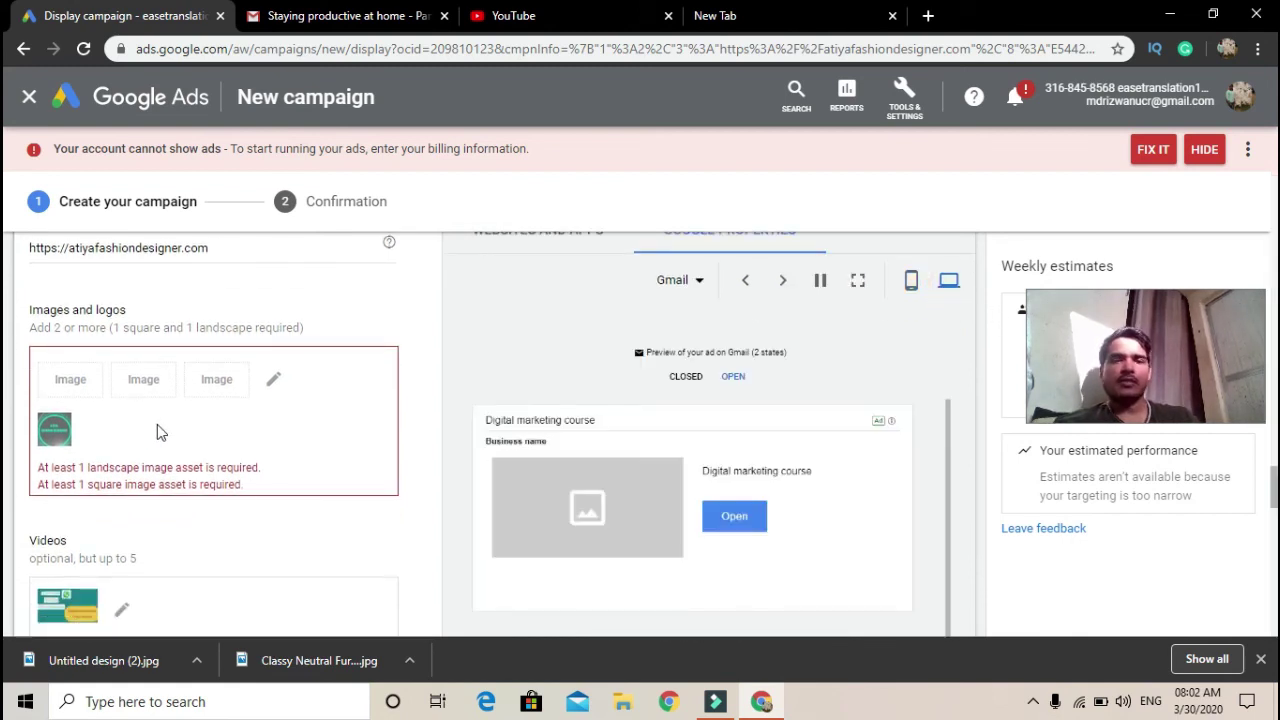
pyautogui.click(157, 432)
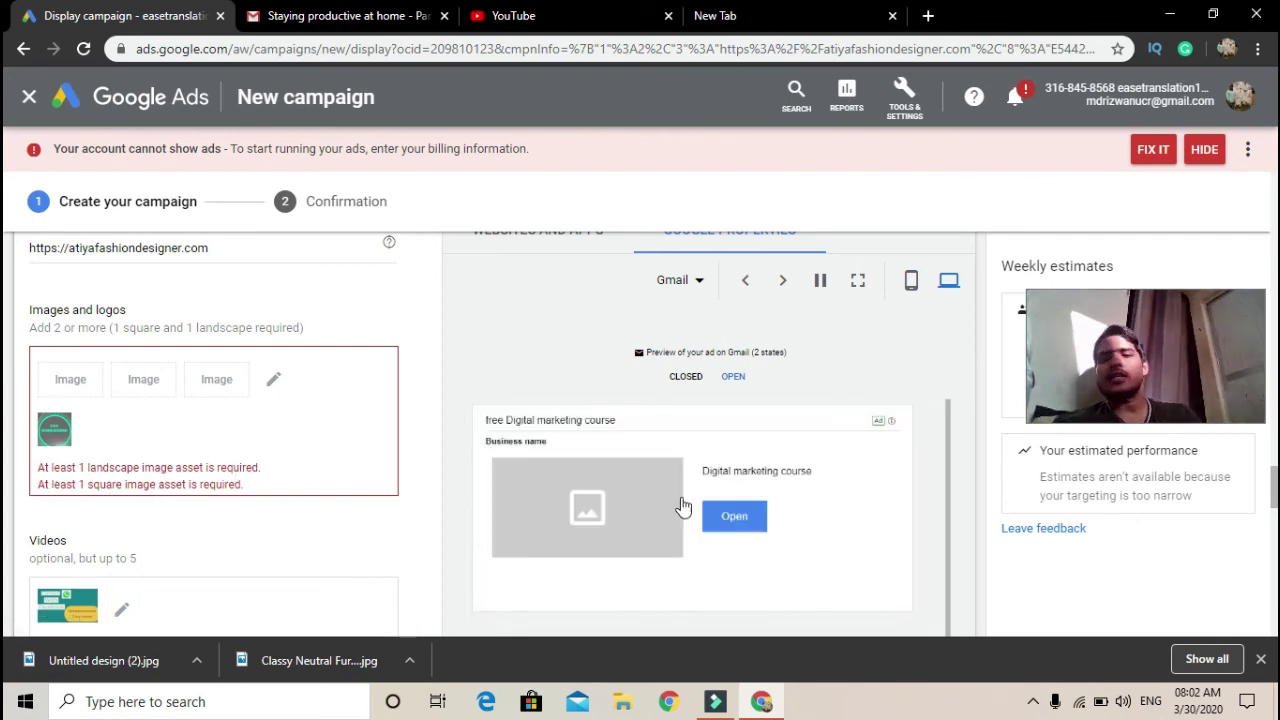
# Show the previous version of the ad in the Gmail preview and switch the preview to websites and apps
pyautogui.scroll(1, 1268, 500)
pyautogui.scroll(-1, 1272, 490)
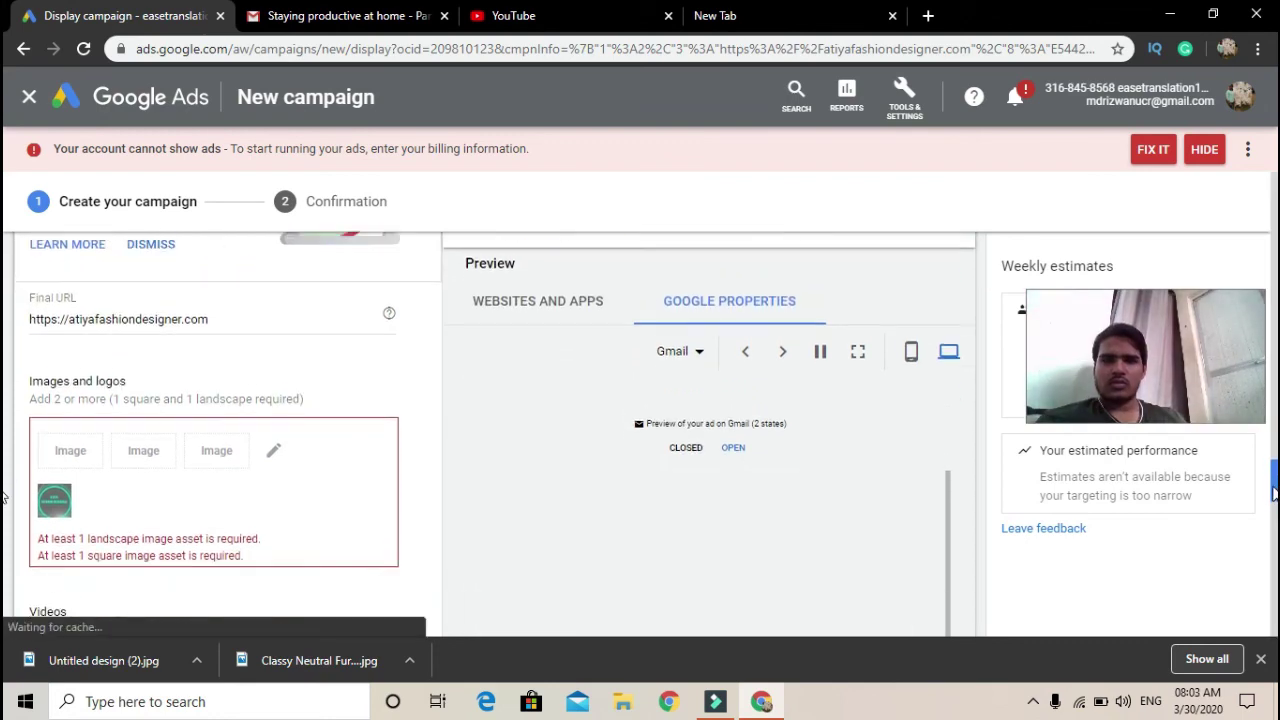
pyautogui.click(743, 344)
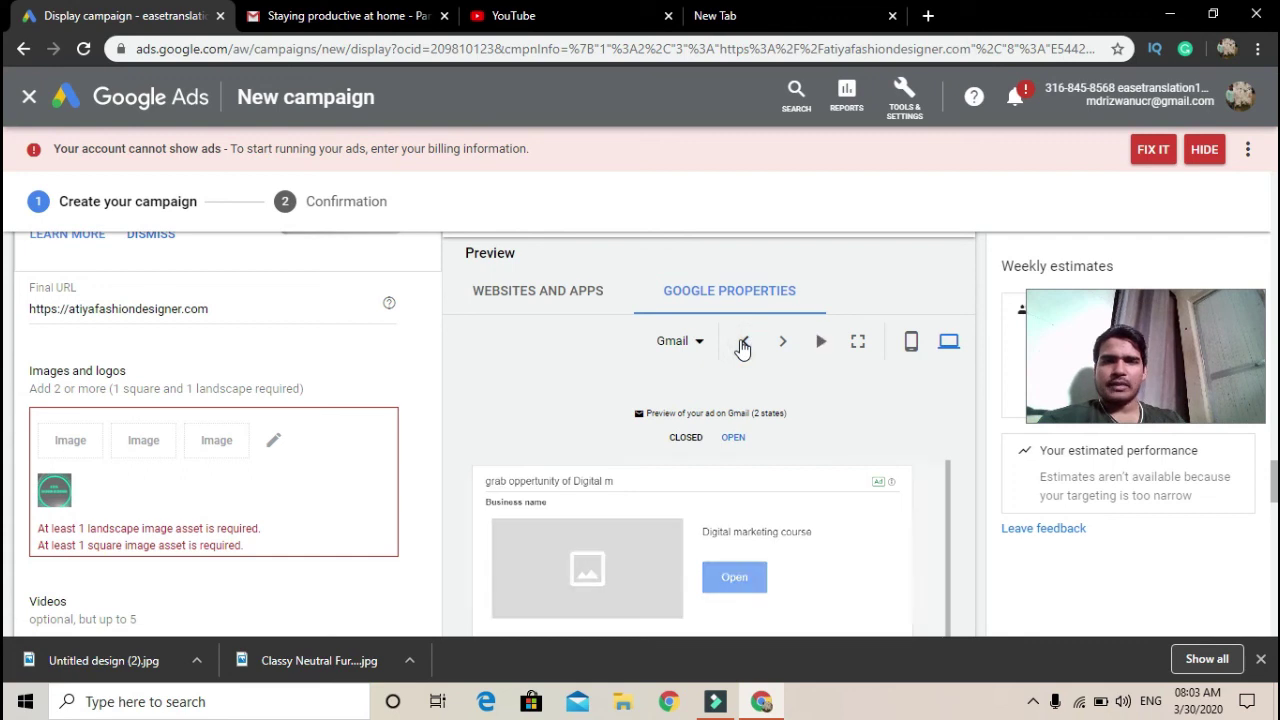
pyautogui.click(517, 292)
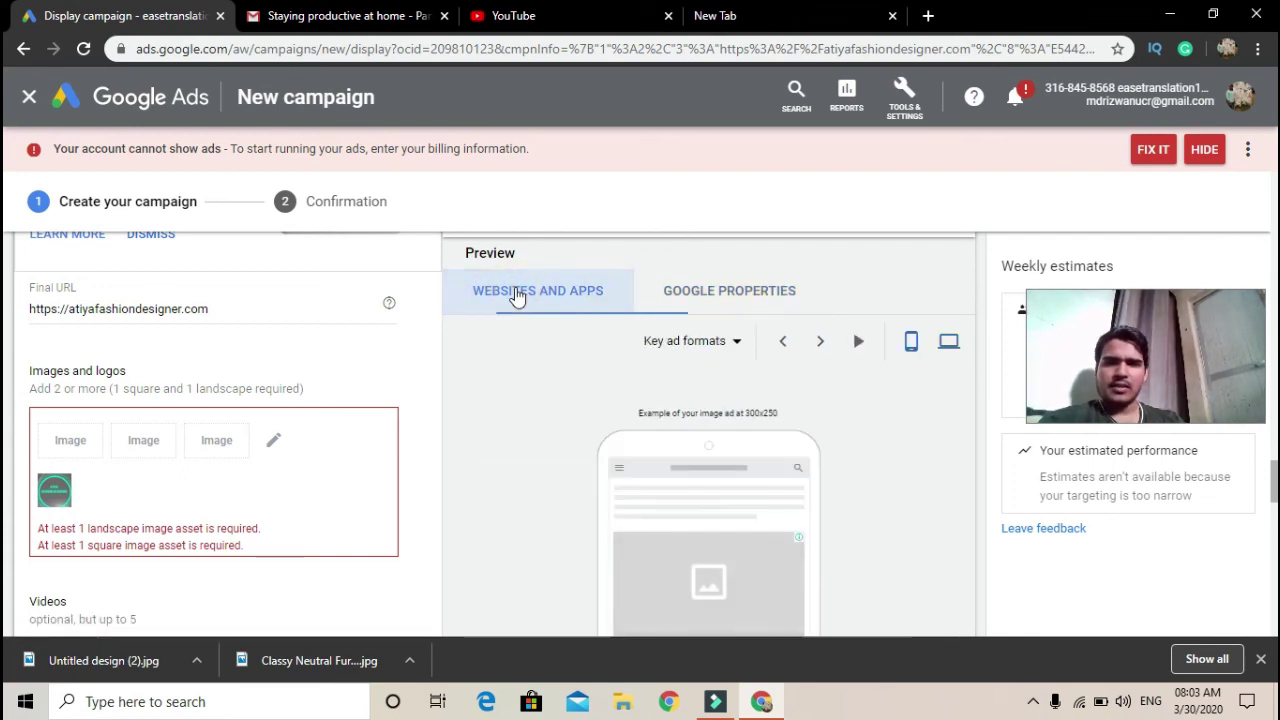
# Review the mobile image ad preview, the ad's headlines and the rest of the campaign form, including the targeting expansion and ad creation sections
pyautogui.scroll(-4, 760, 486)
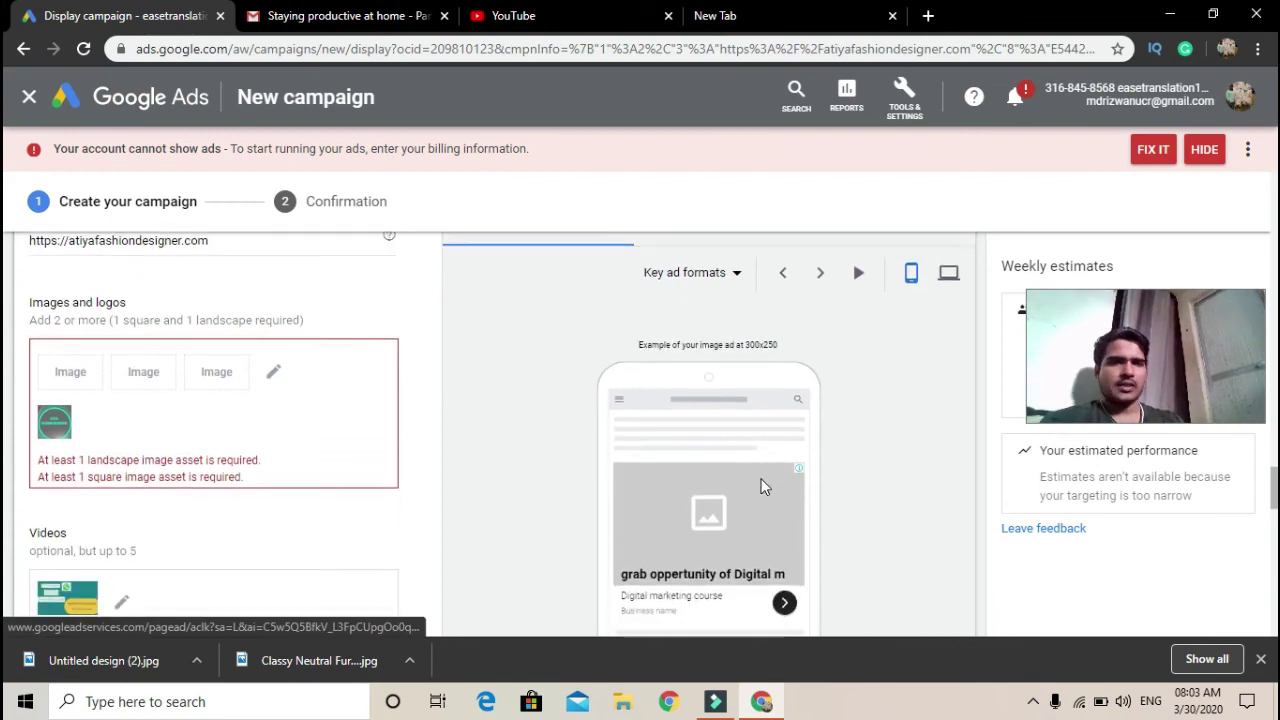
pyautogui.scroll(-1, 760, 486)
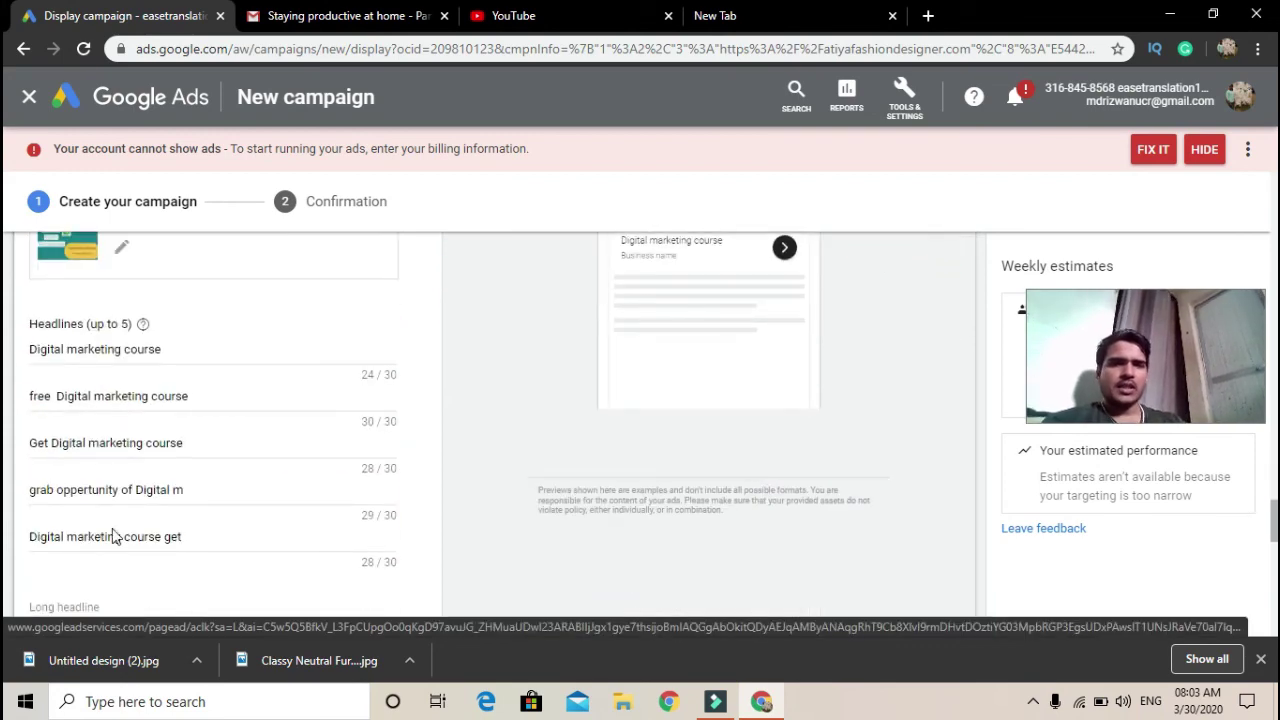
pyautogui.scroll(-5, 112, 530)
pyautogui.scroll(-7, 112, 530)
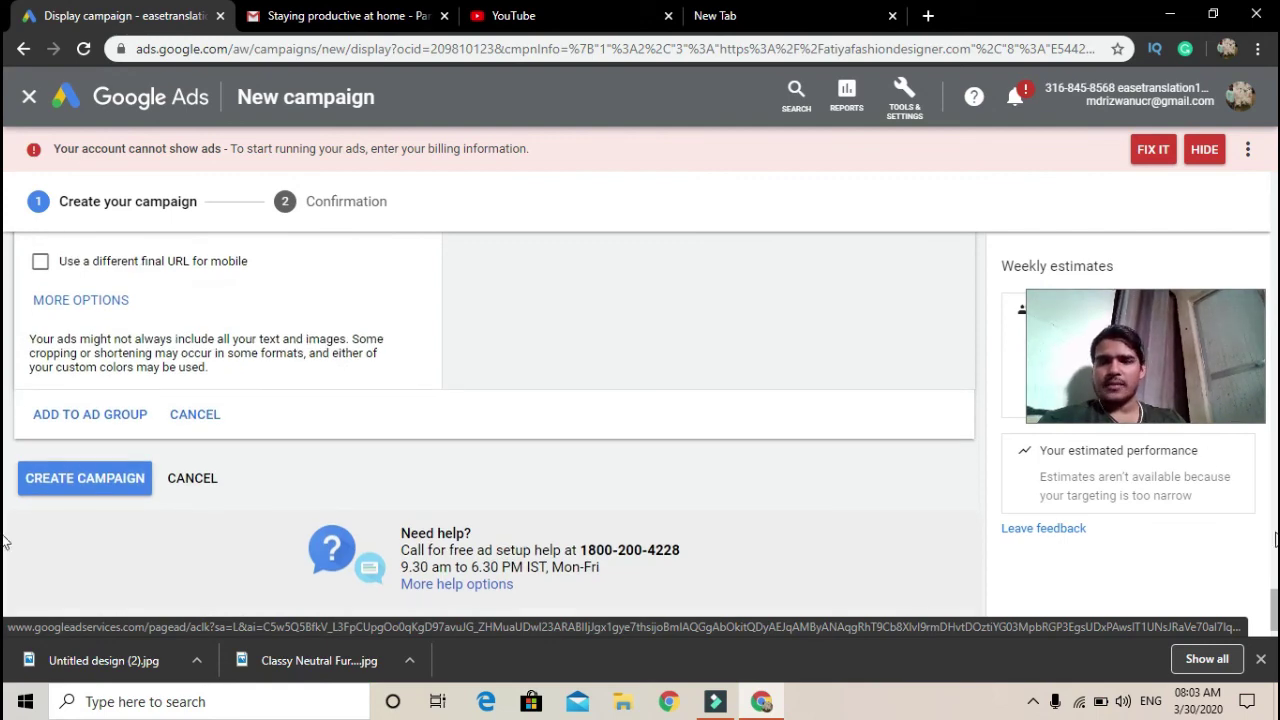
pyautogui.scroll(12, 5, 540)
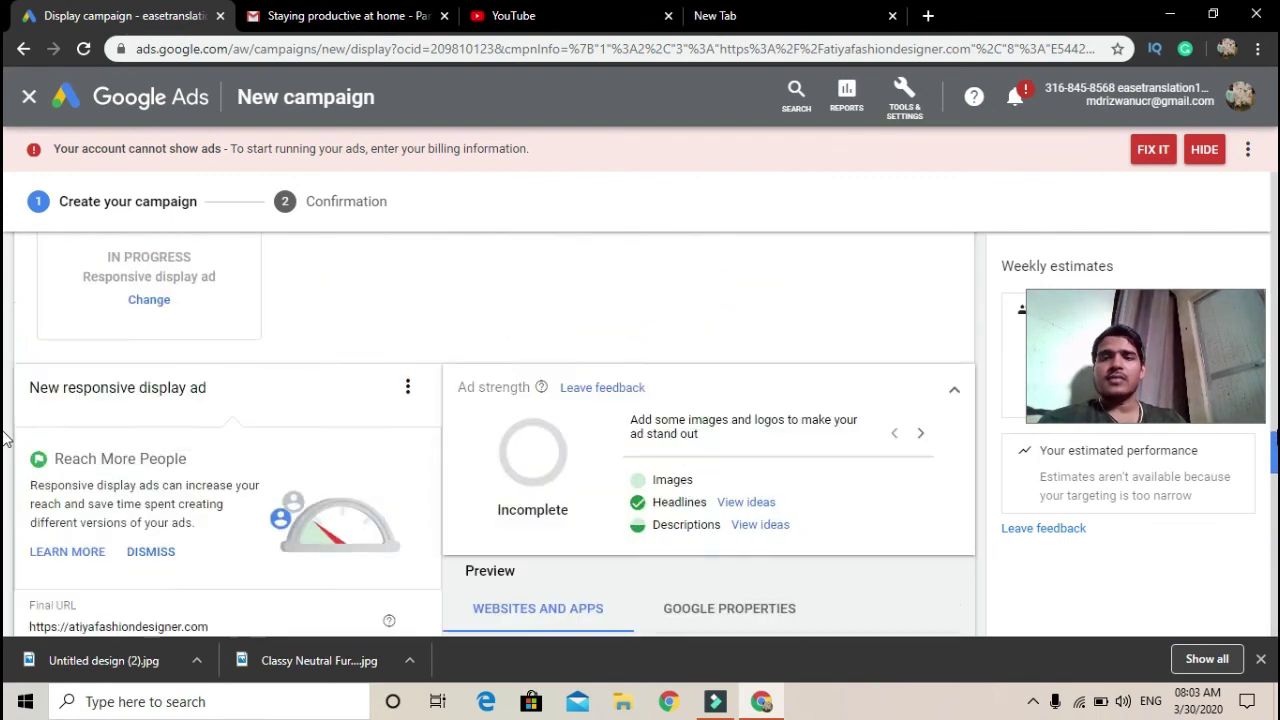
pyautogui.scroll(10, 5, 430)
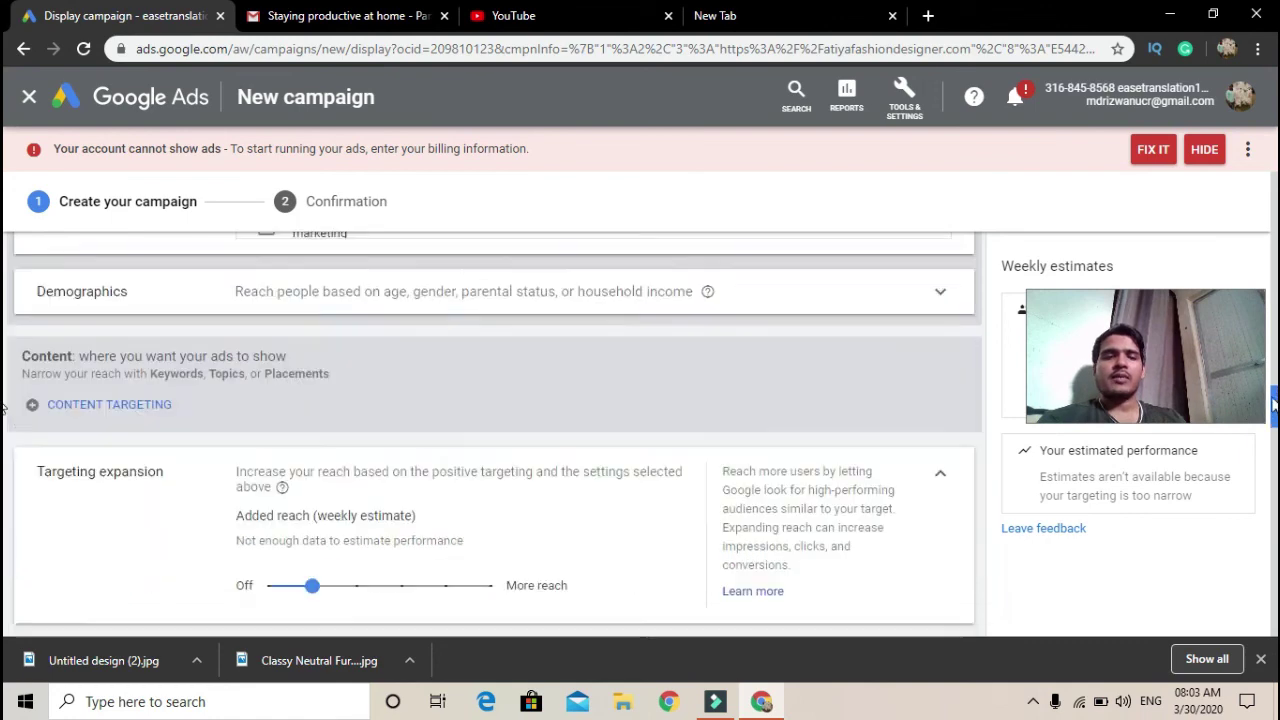
pyautogui.moveTo(1273, 404); pyautogui.dragTo(1270, 428)
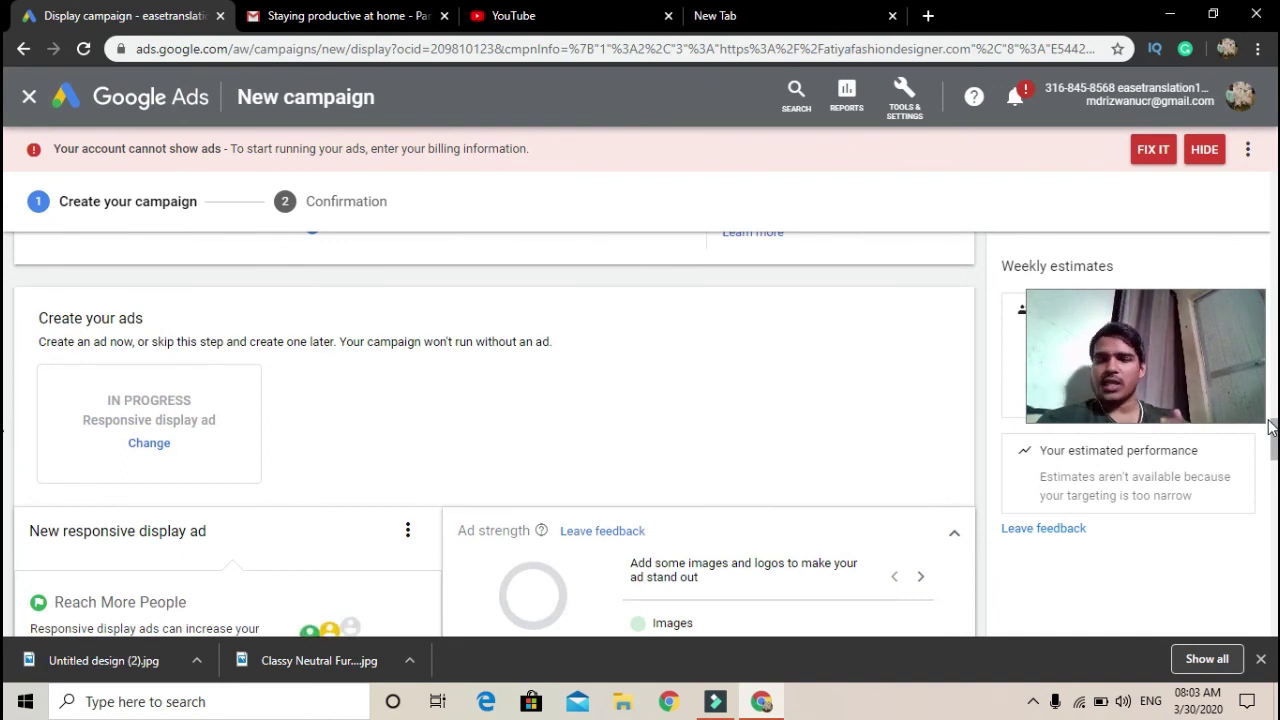